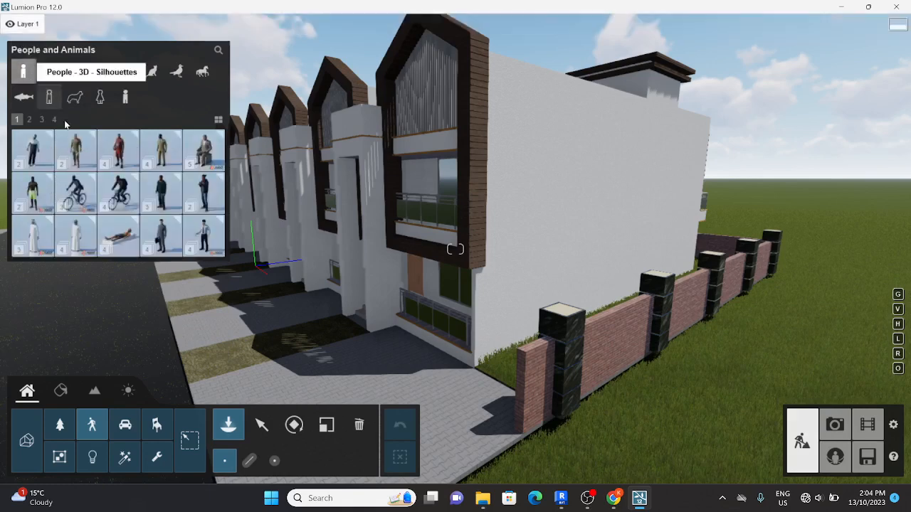
Step: Look through the transport, indoor/outdoor objects, groups, lights and effects libraries for available scene content
left_click(118, 416)
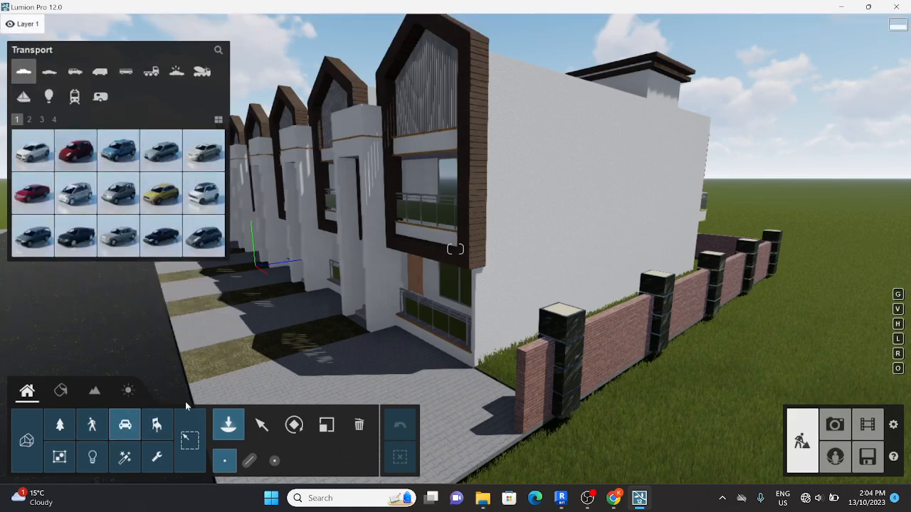
left_click(160, 424)
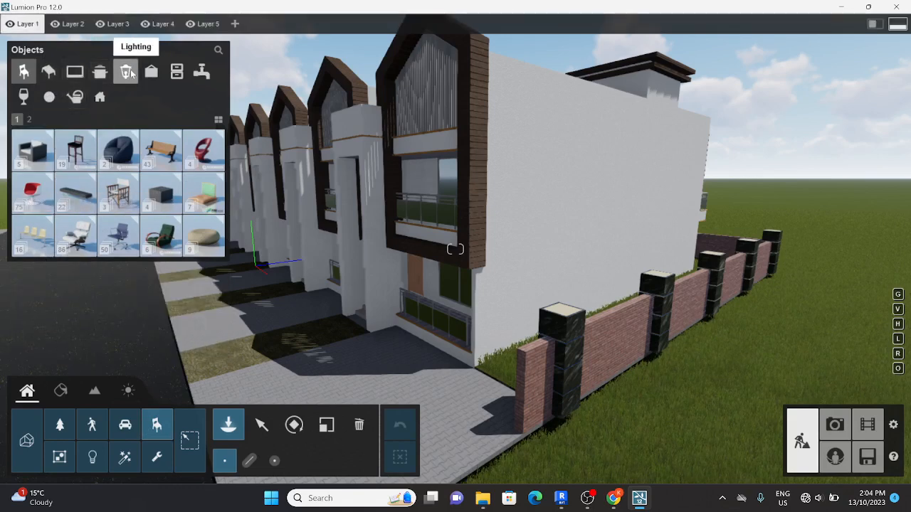
left_click(67, 458)
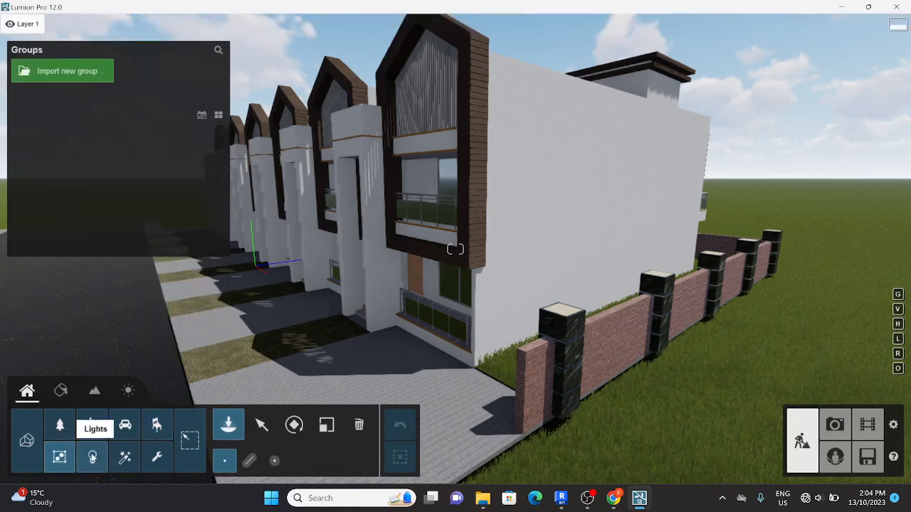
left_click(92, 458)
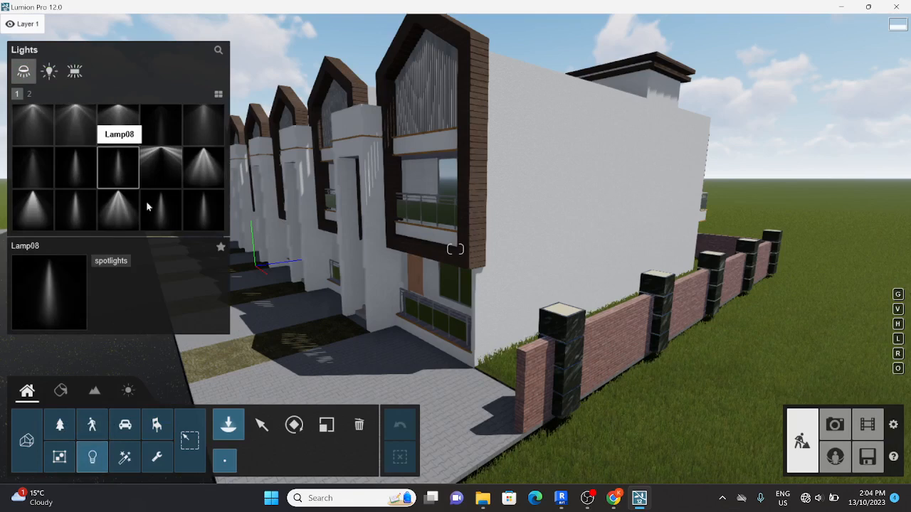
left_click(124, 457)
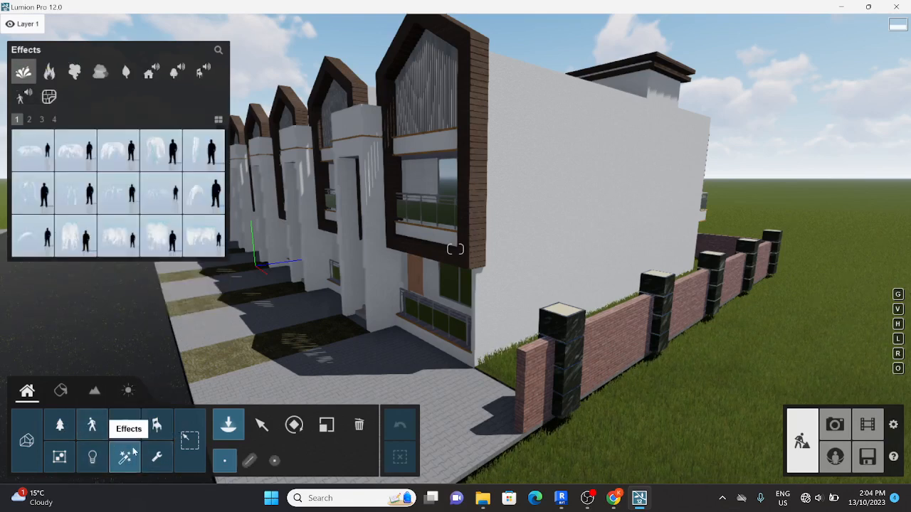
Step: Place three Austrian Pine Flowers RT trees in a row on the grass outside the side brick boundary wall
left_click(59, 425)
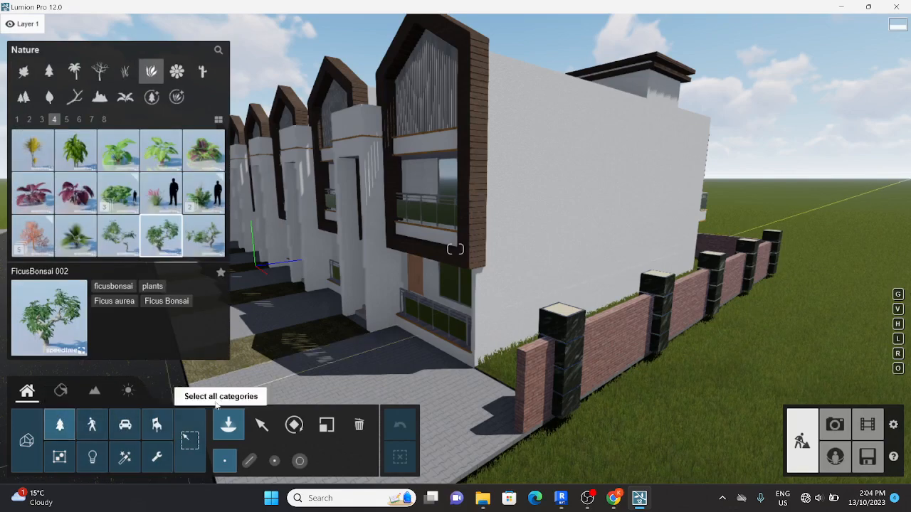
right_click_drag(456, 249, 498, 281)
key("s")
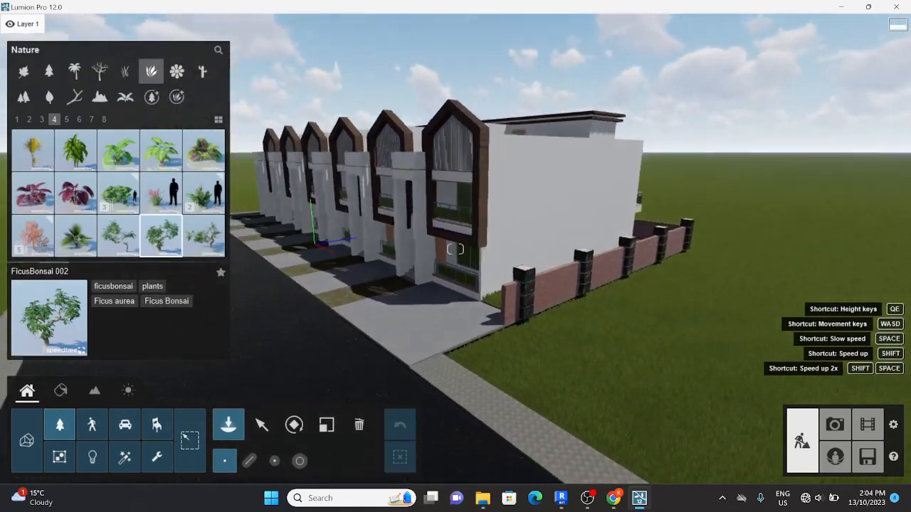
left_click(56, 74)
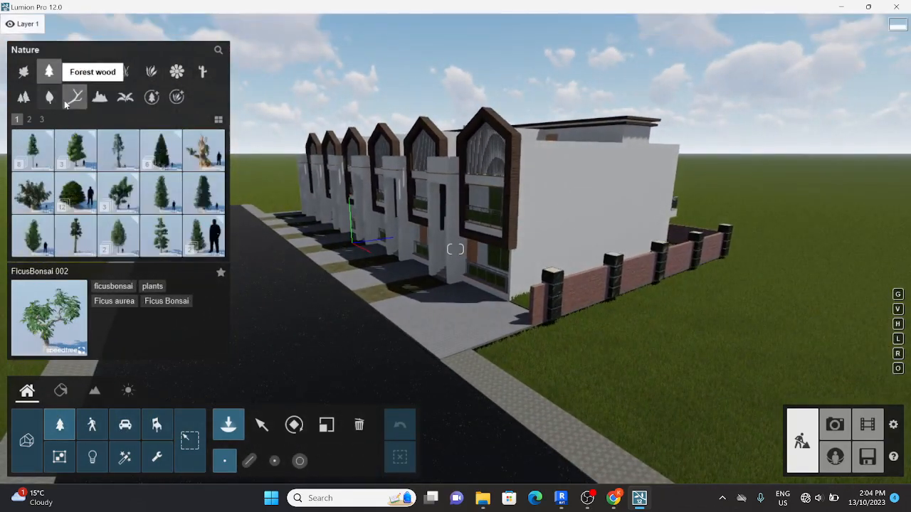
left_click(84, 149)
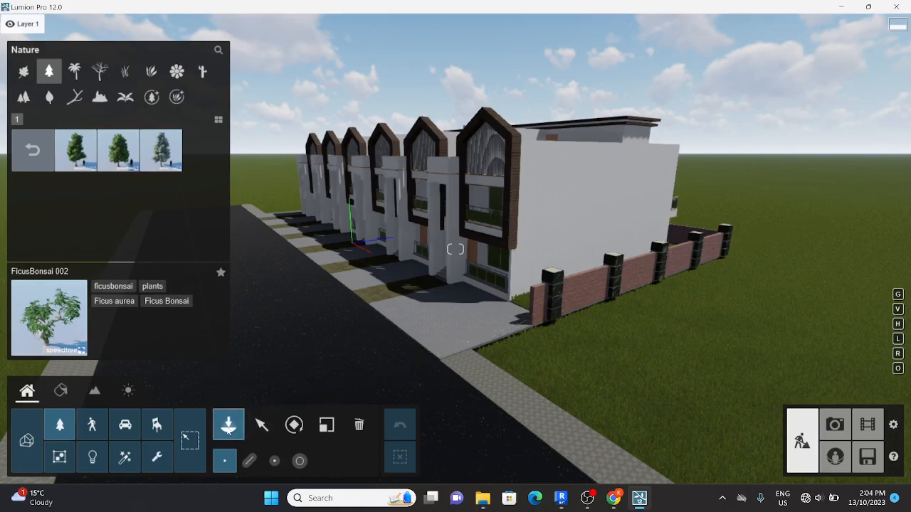
left_click(80, 162)
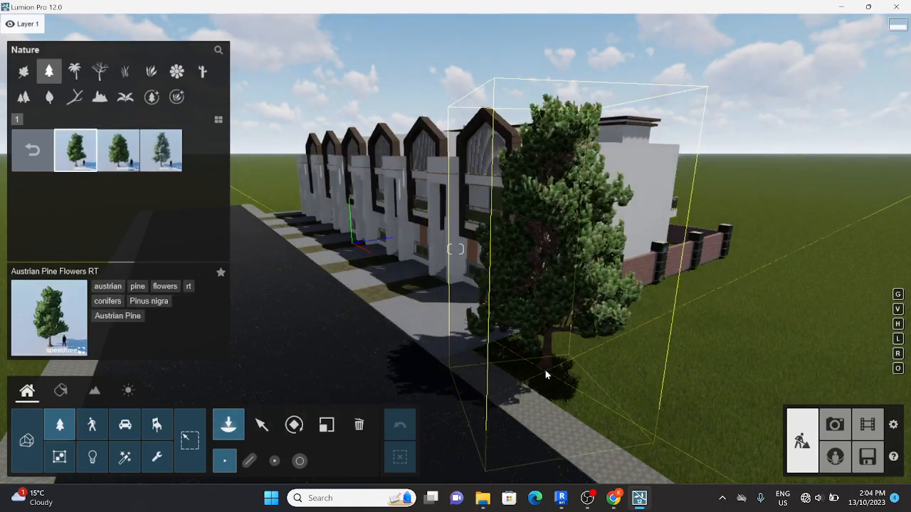
key("d")
right_click_drag(576, 358, 453, 327)
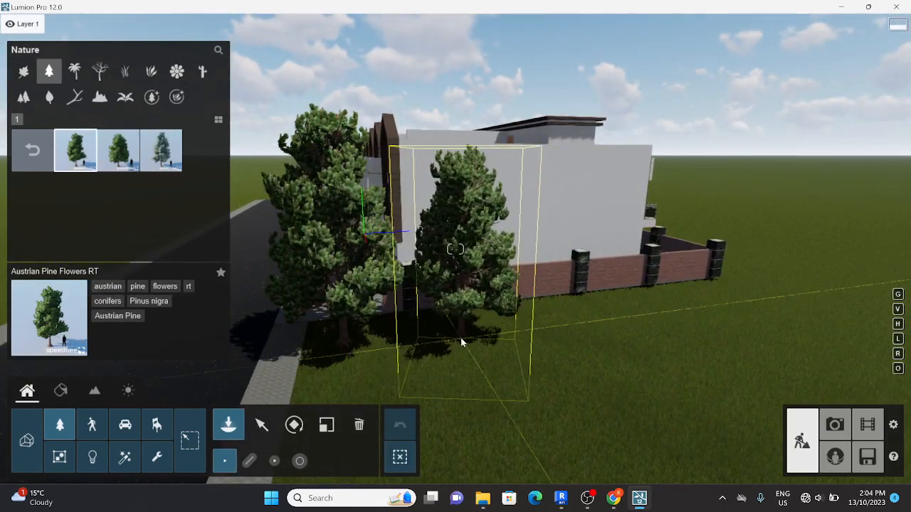
left_click(468, 345)
left_click(603, 326)
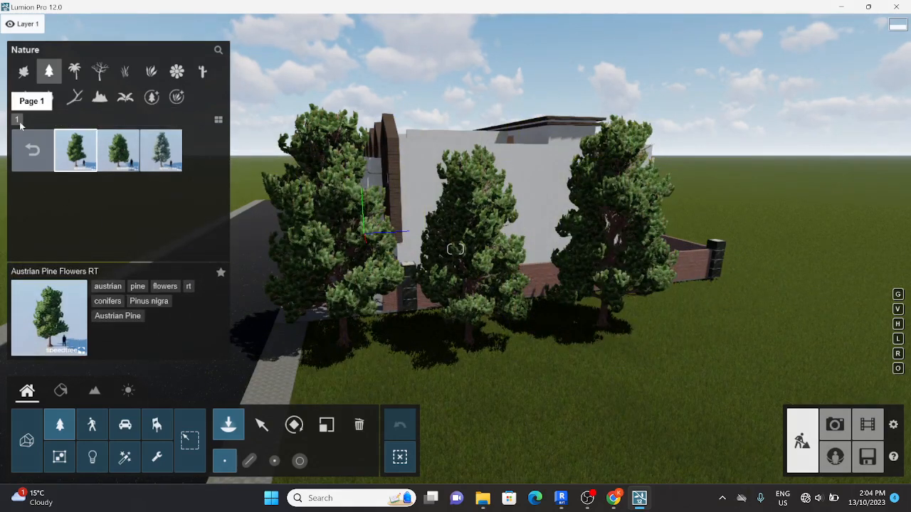
Step: Add a ChineseFanPalm L2 palm on the grass beyond the last pine, near the rear of the boundary wall
left_click(27, 143)
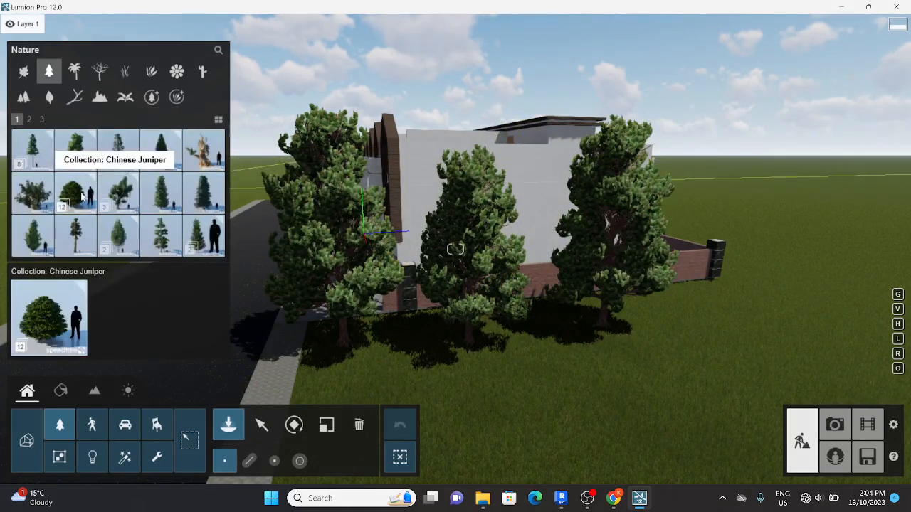
left_click(74, 71)
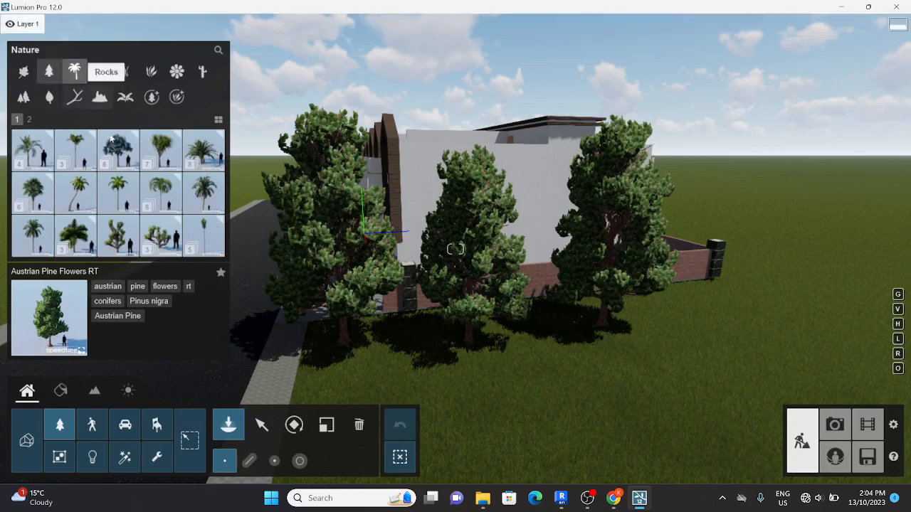
left_click(41, 203)
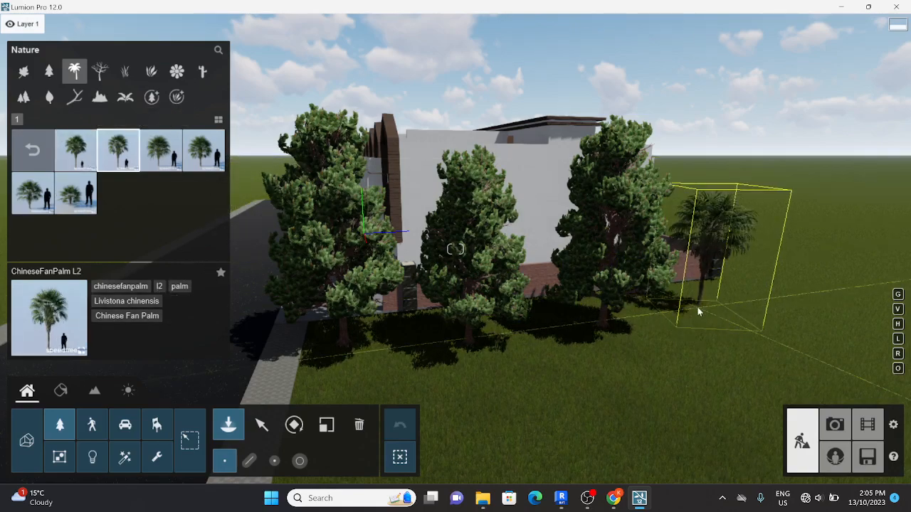
left_click(697, 306)
Step: Place a Grass Green 002 plant at the front of the grass strip between the end house and the boundary wall
right_click_drag(696, 306, 633, 305)
key("a")
left_click(100, 72)
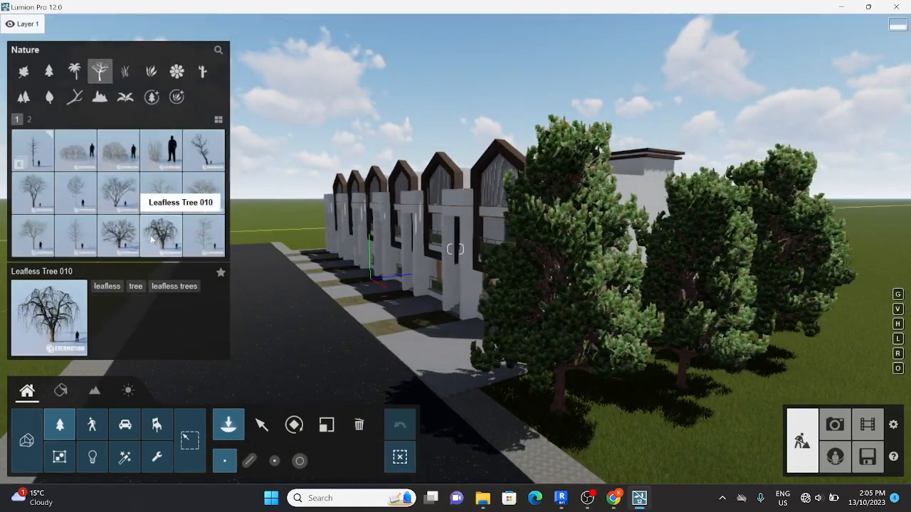
left_click(126, 74)
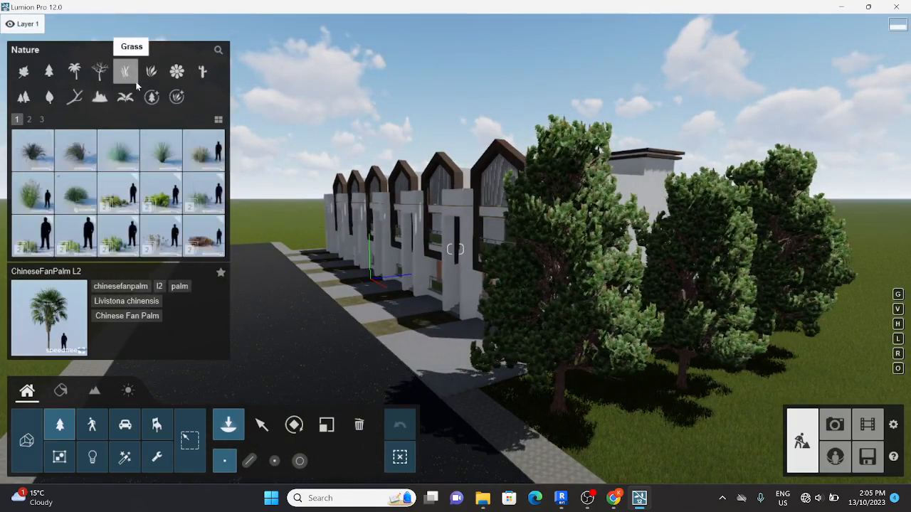
key("w")
right_click_drag(160, 208, 145, 209)
left_click(196, 197)
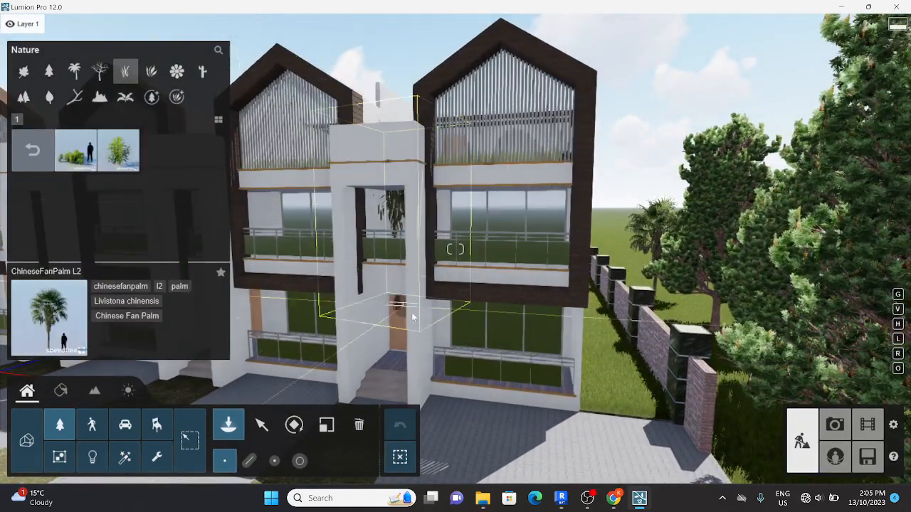
left_click(77, 152)
key("d")
key("w")
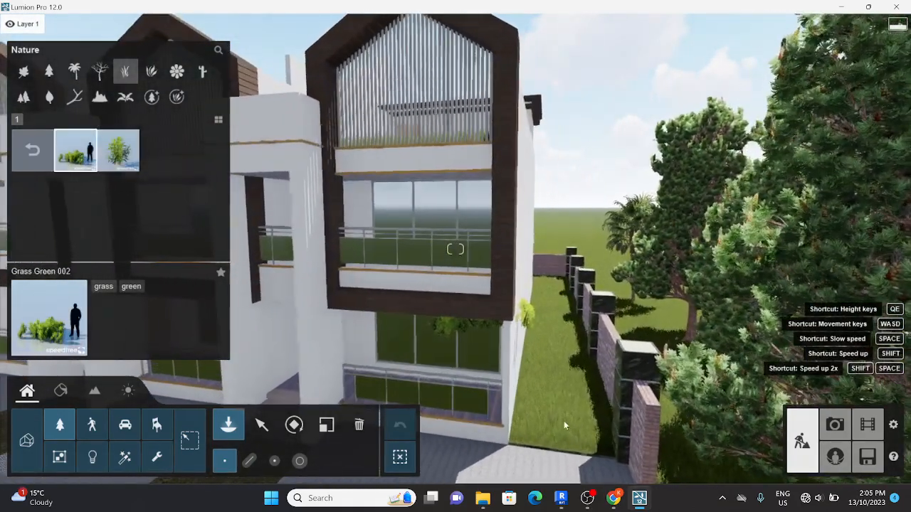
left_click(569, 429)
Step: Place the Man African 0001 Idle figure on the first-floor balcony of the end house
key("s")
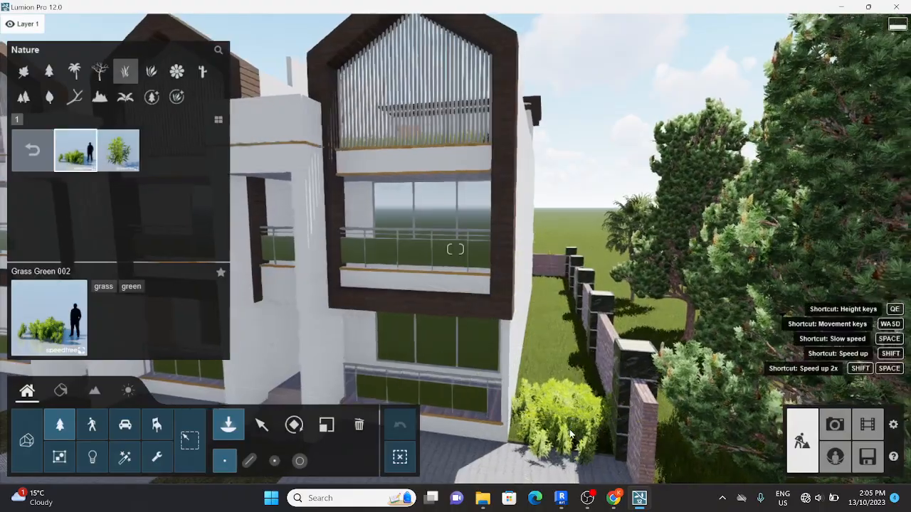
right_click_drag(570, 429, 455, 424)
key("s")
right_click_drag(455, 250, 520, 292)
key("d")
right_click_drag(576, 383, 512, 410)
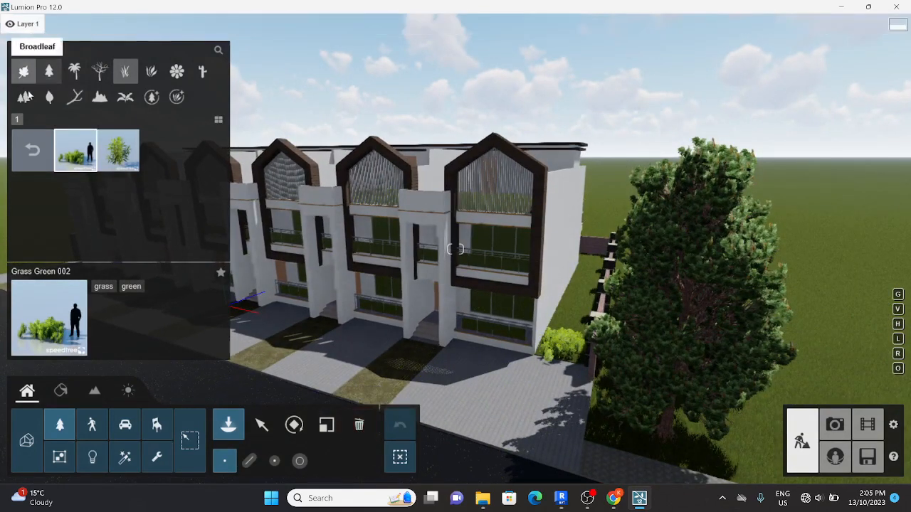
left_click(99, 432)
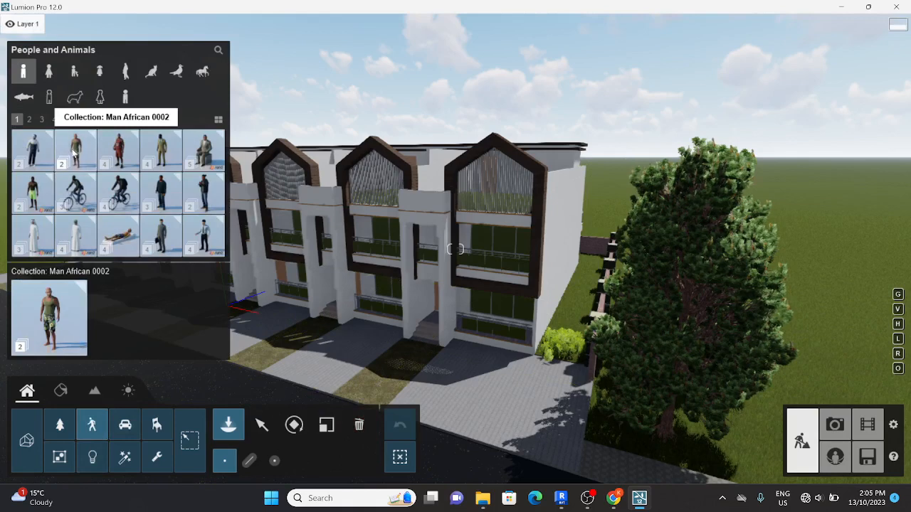
left_click(37, 151)
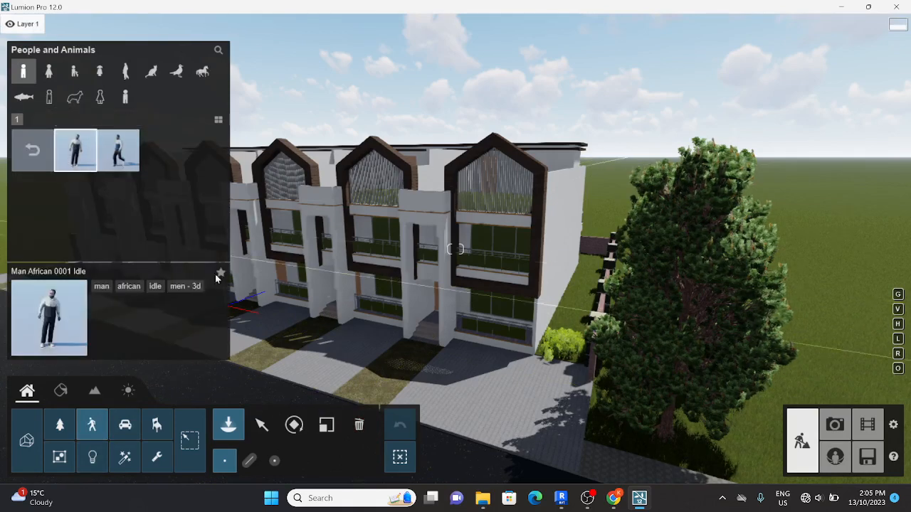
key("w")
right_click_drag(492, 280, 529, 287)
key("d")
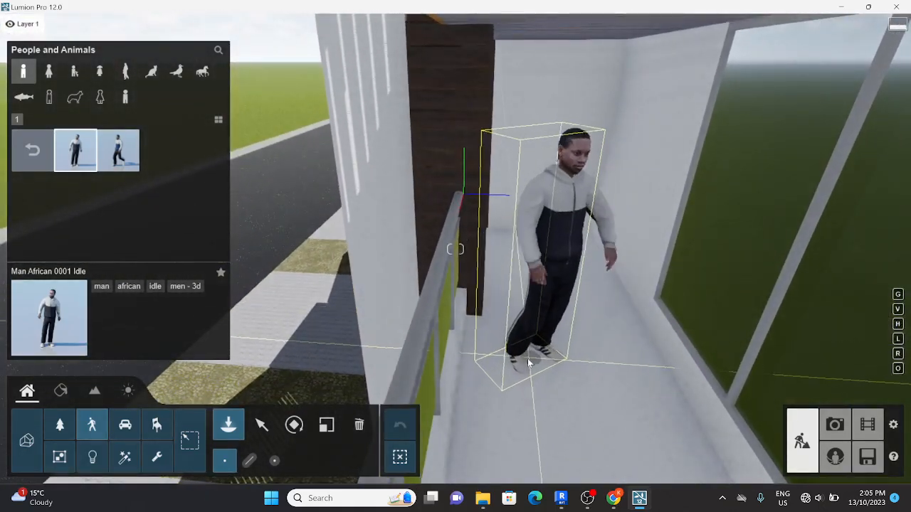
left_click(529, 362)
Step: Rotate the man on the balcony so that he faces the street over the railing
key("w")
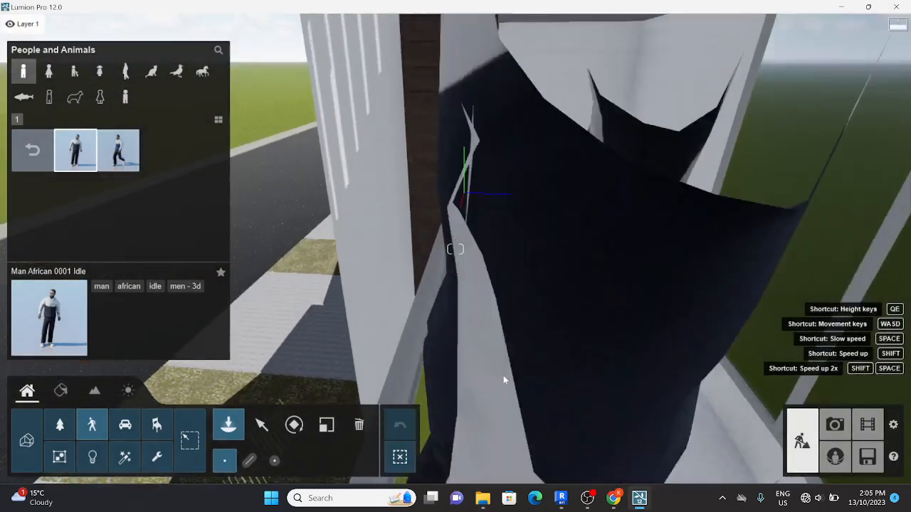
key("s")
left_click(294, 425)
left_click(714, 308)
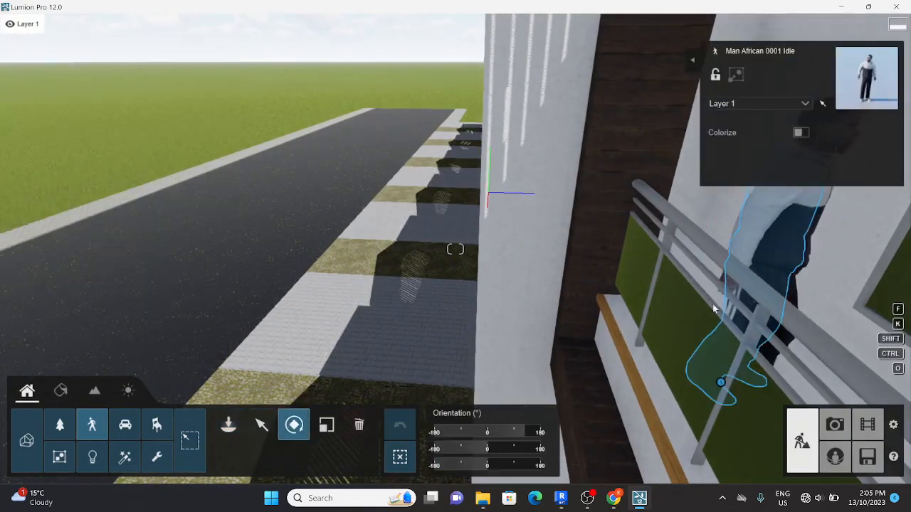
key("d")
left_click_drag(508, 382, 370, 380)
Step: Place the static Bernd 001 figure at the ground-floor entrance door of the end house
key("a")
key("s")
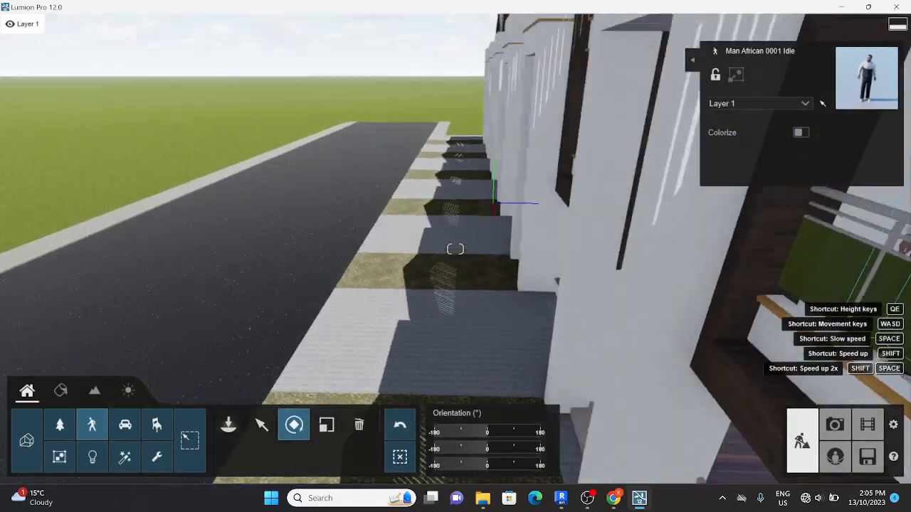
right_click_drag(455, 249, 163, 374)
key("d")
key("q")
key("w")
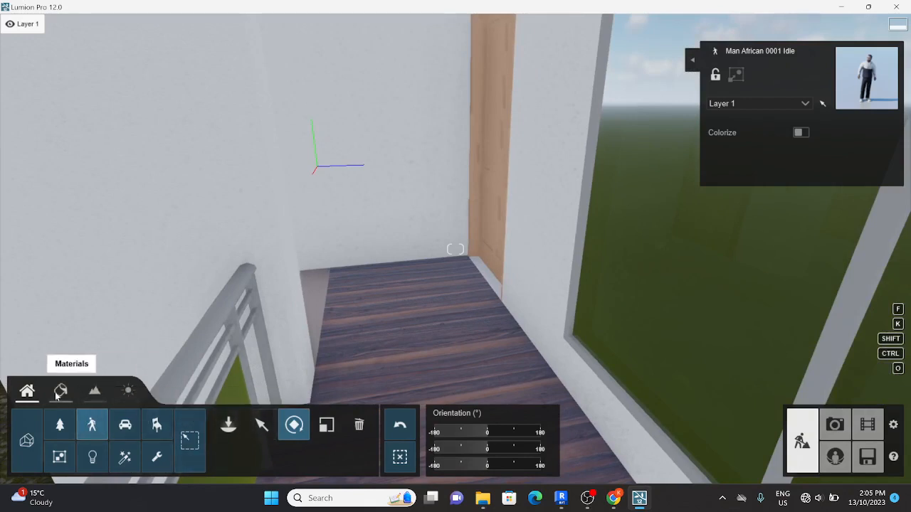
left_click(229, 425)
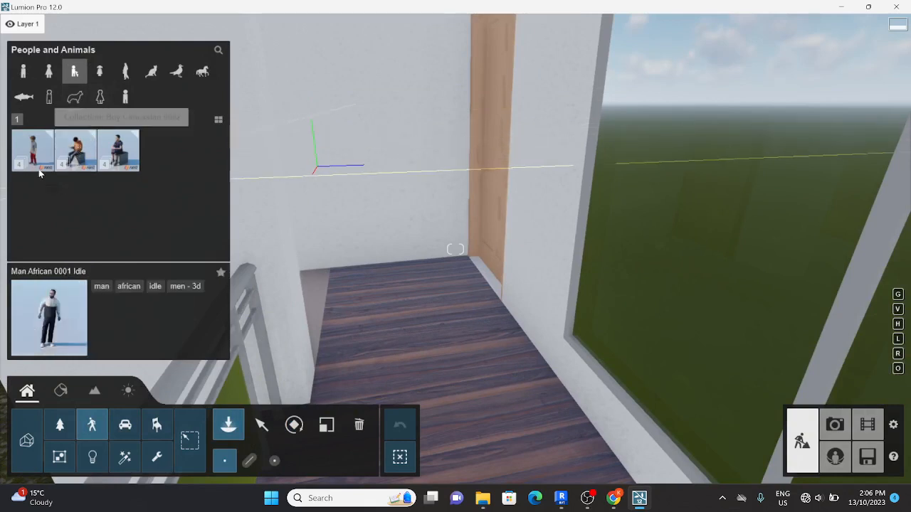
left_click(130, 73)
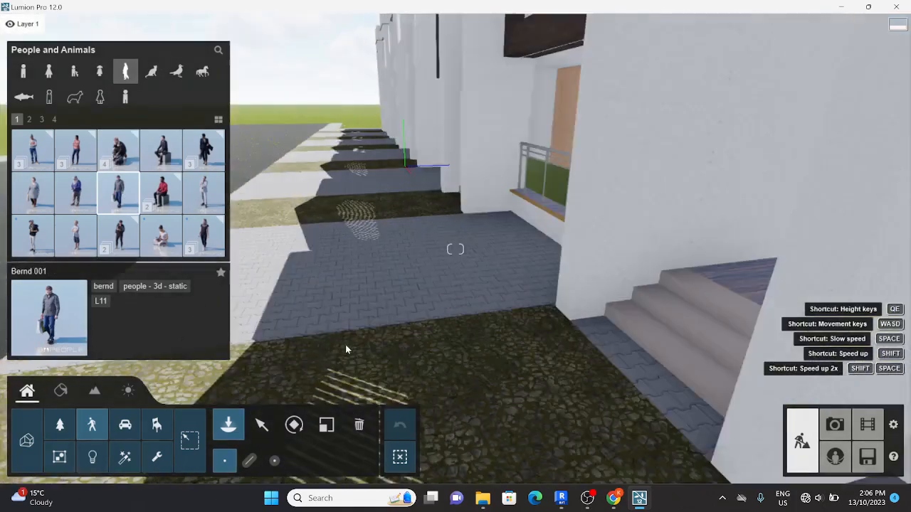
key("s")
right_click_drag(346, 349, 363, 378)
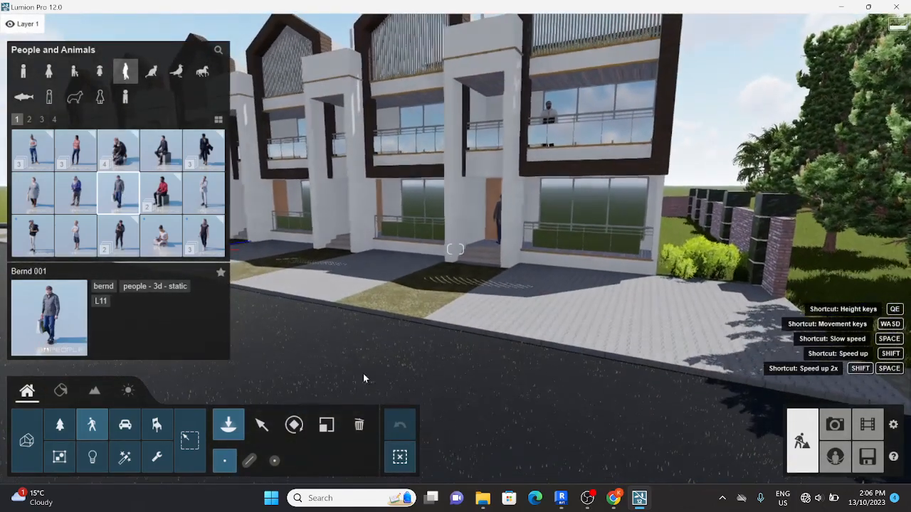
Step: Select the Bernd 001 figure at the end house's entrance and adjust its height on the doorstep
left_click(261, 425)
key("s")
right_click_drag(427, 338, 407, 347)
key("d")
key("q")
key("w")
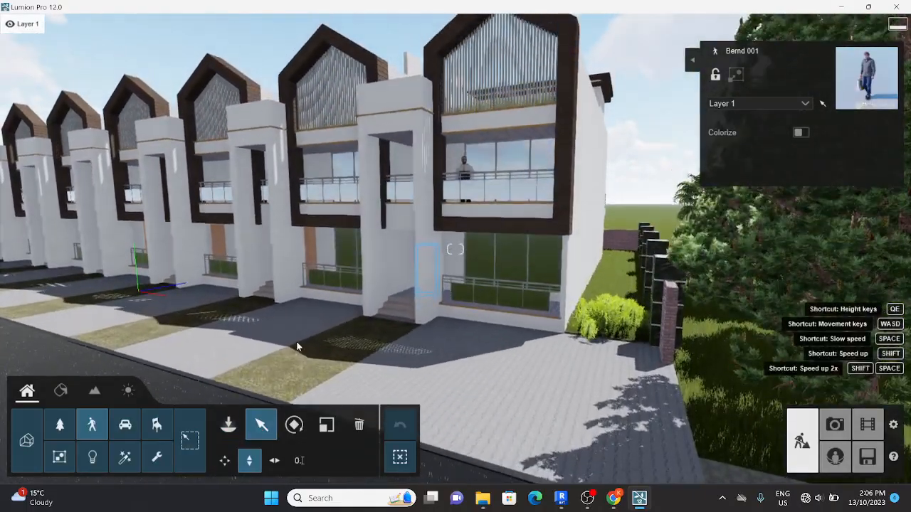
right_click_drag(297, 346, 399, 334)
key("a")
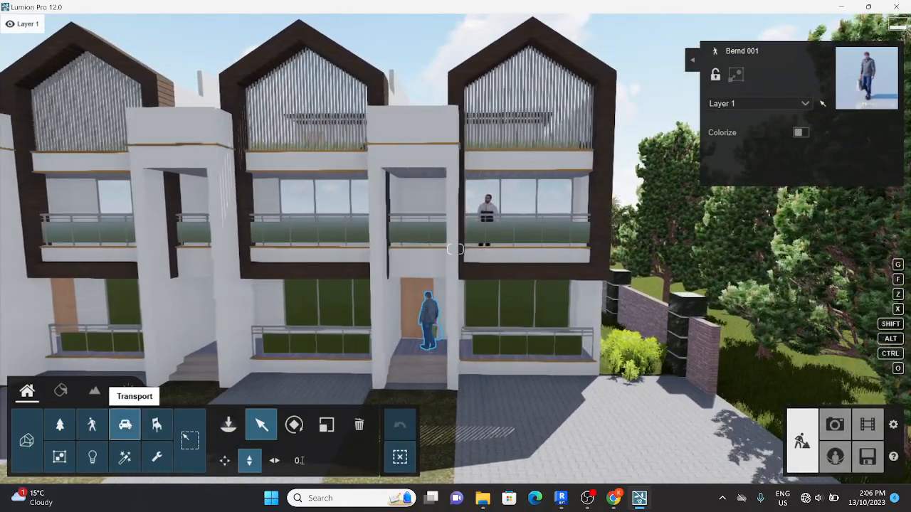
key("s")
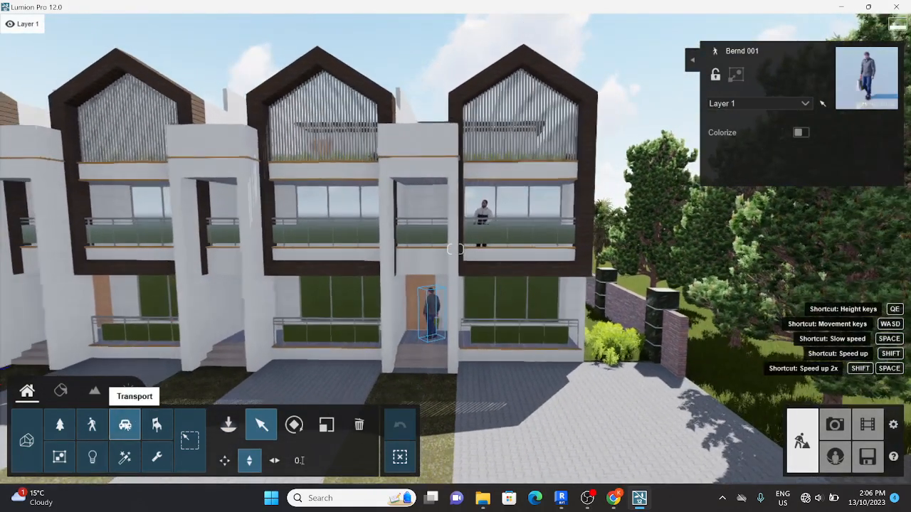
key("d")
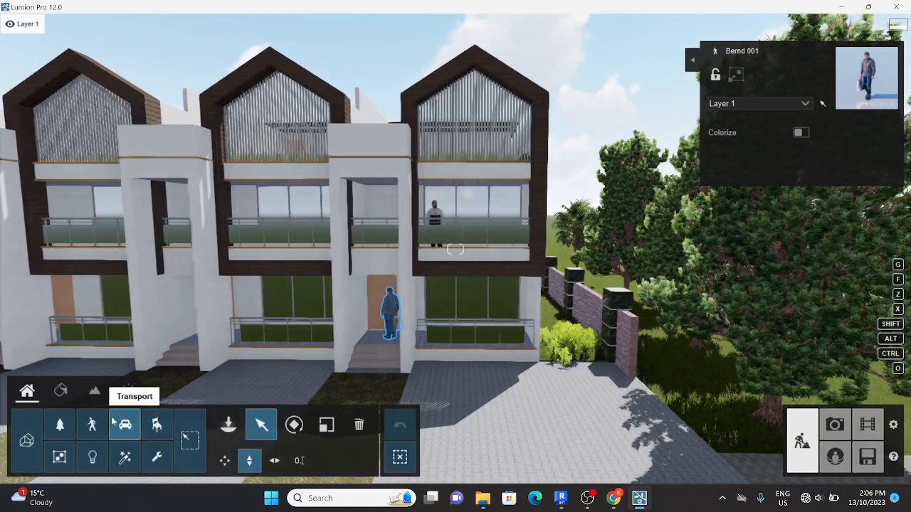
Step: Place Car 003 from the transport library on the end house's paved driveway, facing the street
left_click(229, 424)
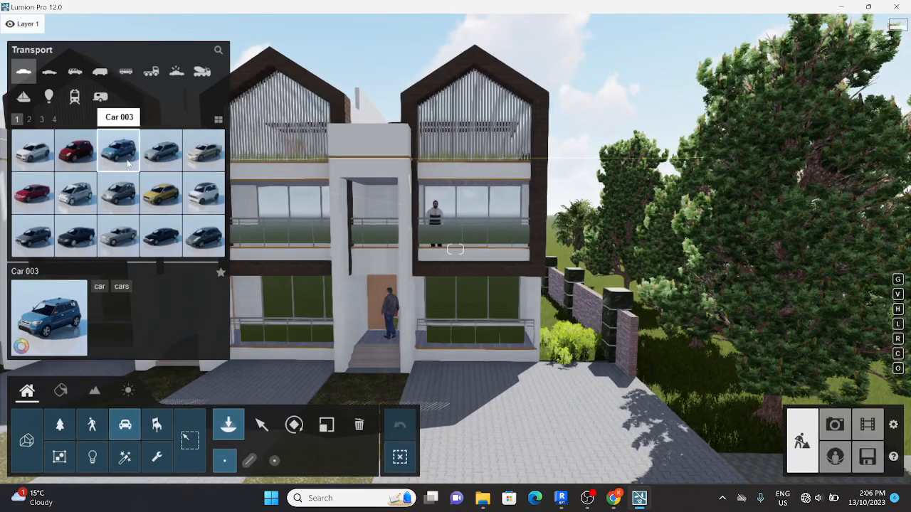
left_click(501, 431)
key("d")
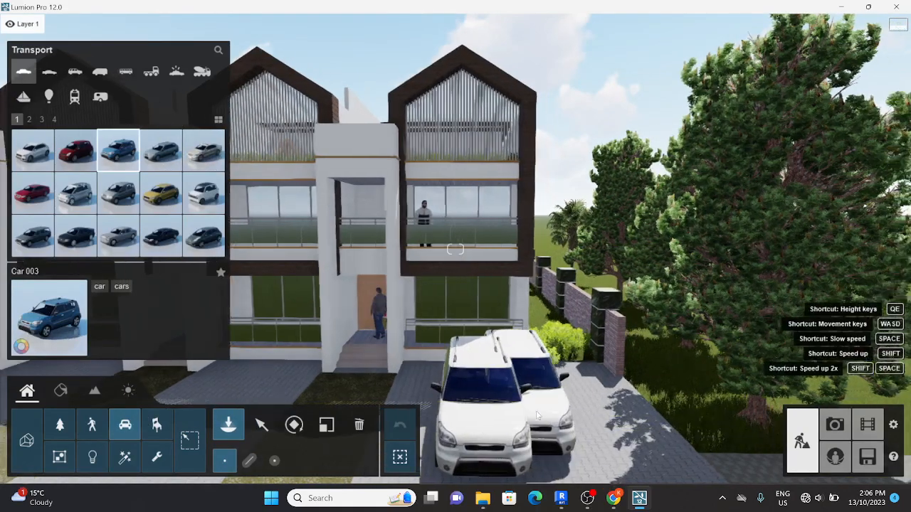
key("d")
right_click_drag(537, 415, 402, 455)
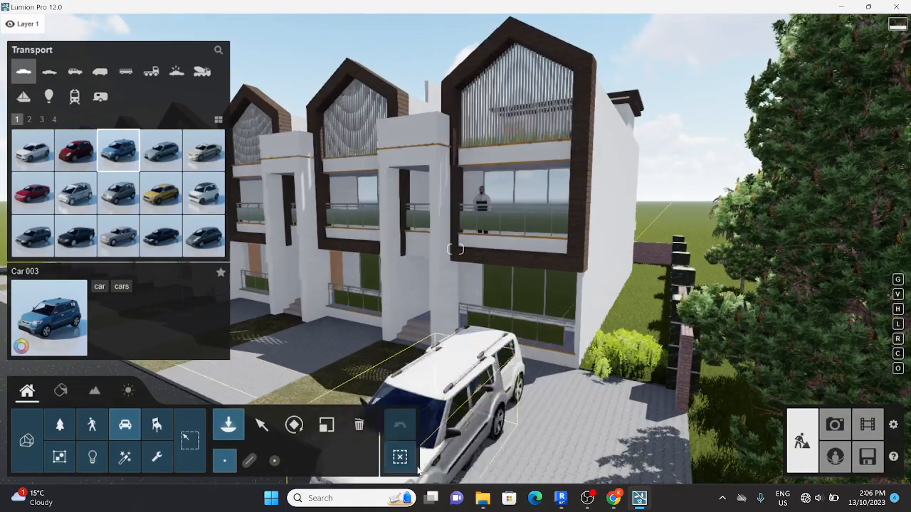
left_click(404, 459)
key("s")
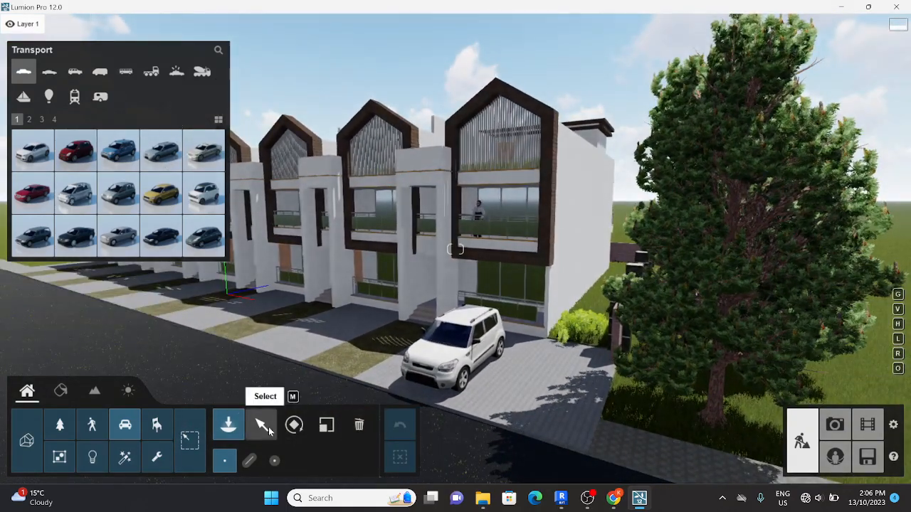
Step: Raise the parked Car 003's lights to about half and metallic paint to full, and look through the Australian license plates
left_click(263, 426)
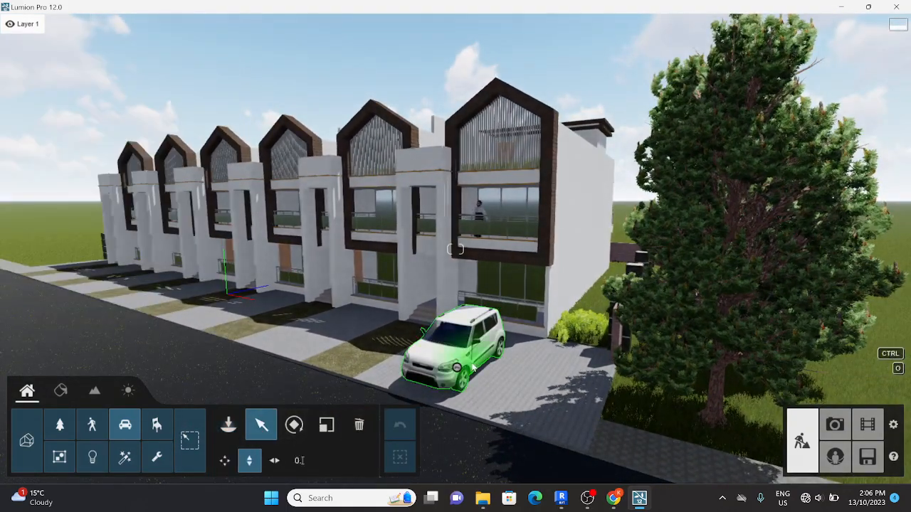
left_click(457, 369)
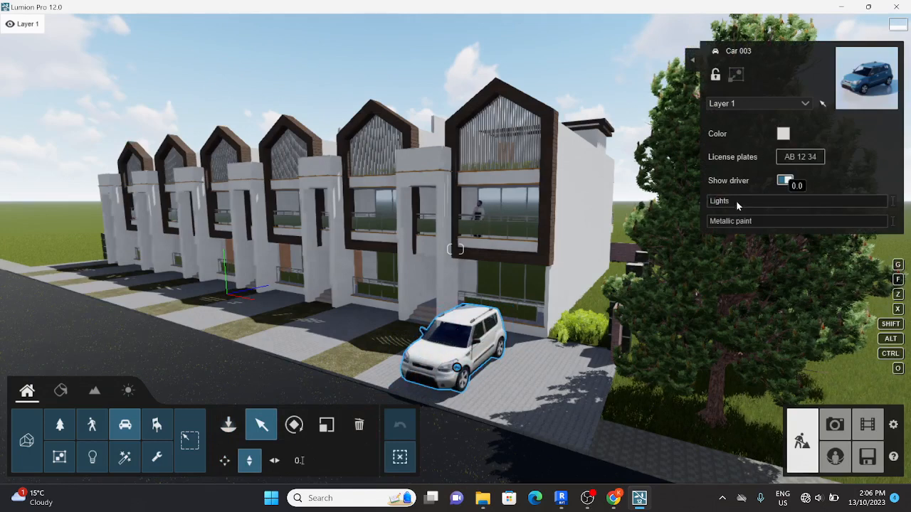
left_click_drag(736, 201, 904, 212)
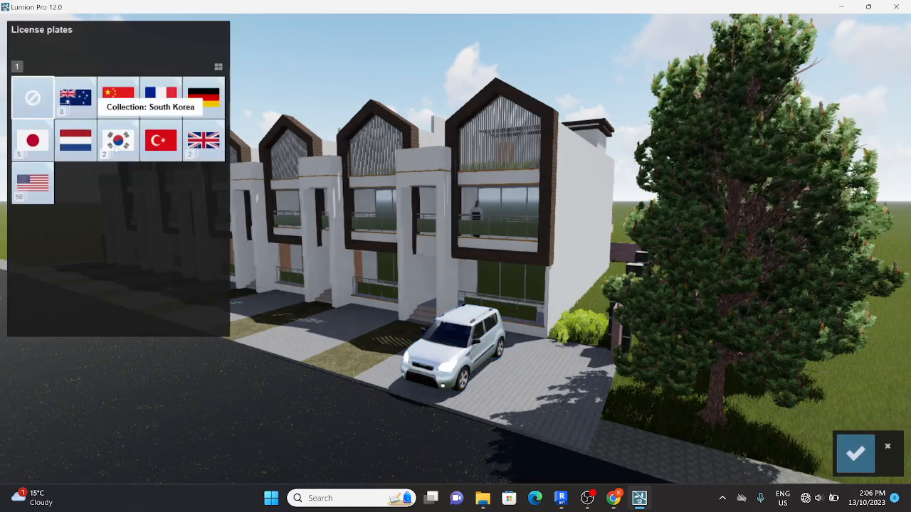
left_click(66, 99)
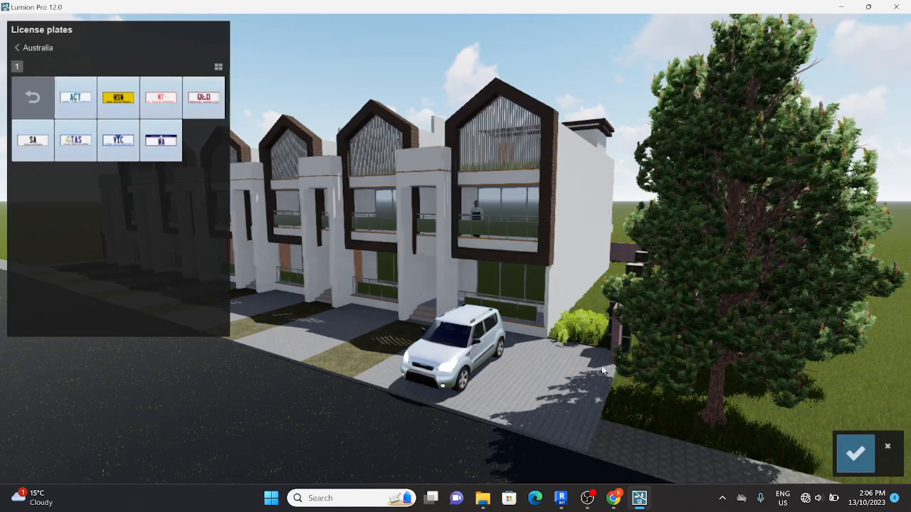
left_click(845, 454)
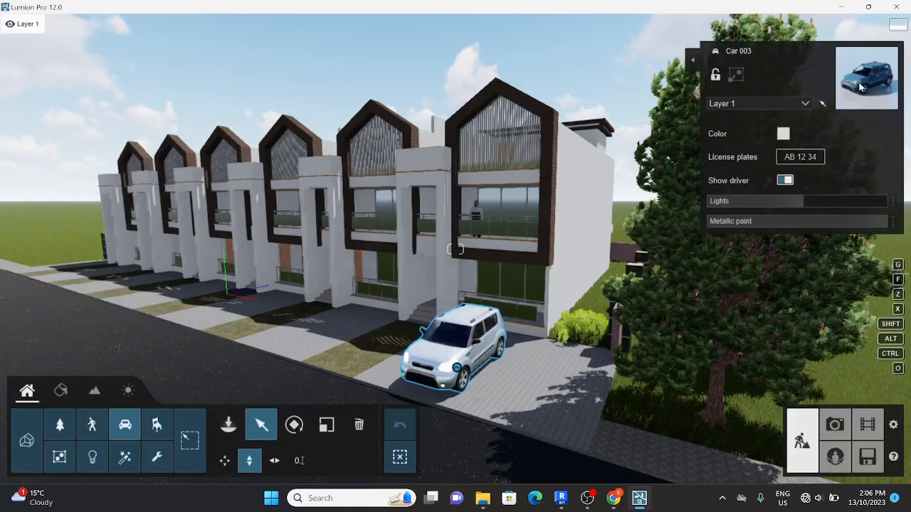
Step: Change the body colour of the car on the end house's driveway to red
left_click(785, 134)
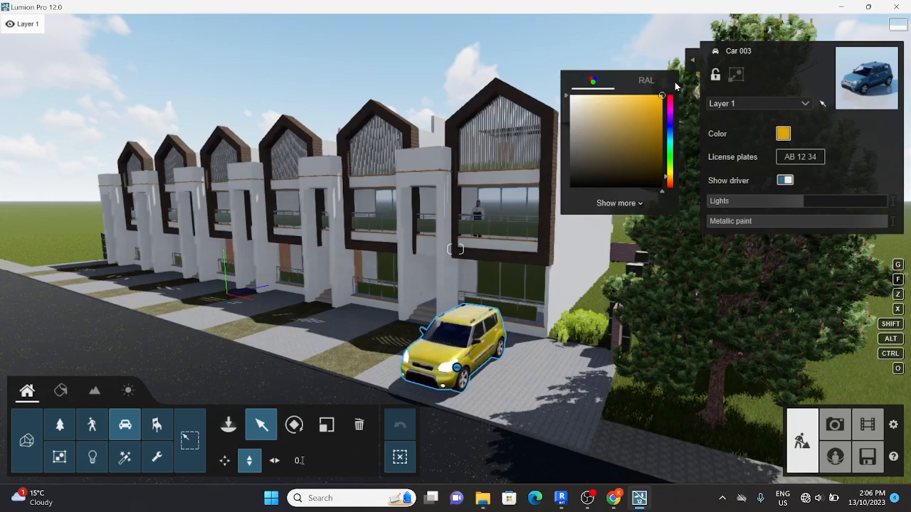
left_click_drag(672, 107, 672, 91)
key("a")
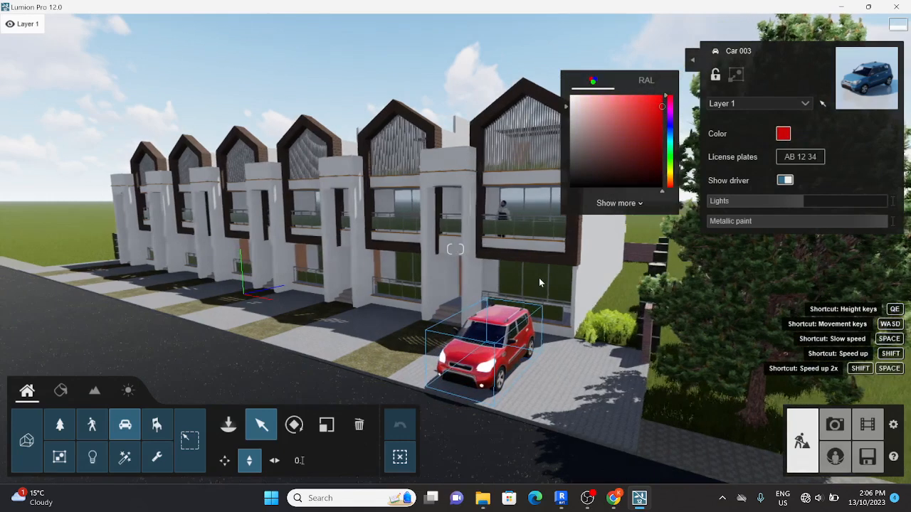
right_click_drag(539, 329, 620, 370)
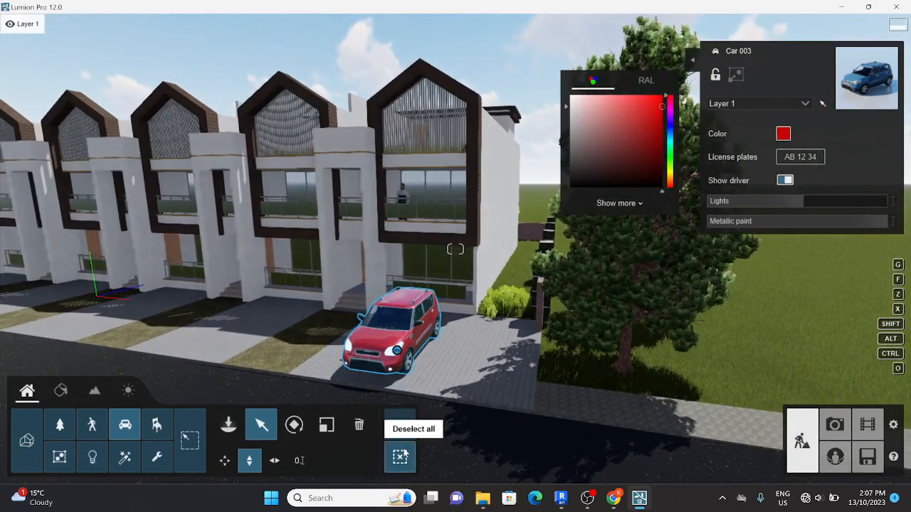
Step: Choose Car 001 and start a line mass placement for the driveways of the townhouse row
left_click(228, 425)
mouse_move(562, 333)
right_mouse_down()
mouse_move(456, 302)
mouse_move(534, 370)
mouse_move(506, 359)
mouse_move(557, 333)
right_mouse_up()
key("w")
key("s")
key("a")
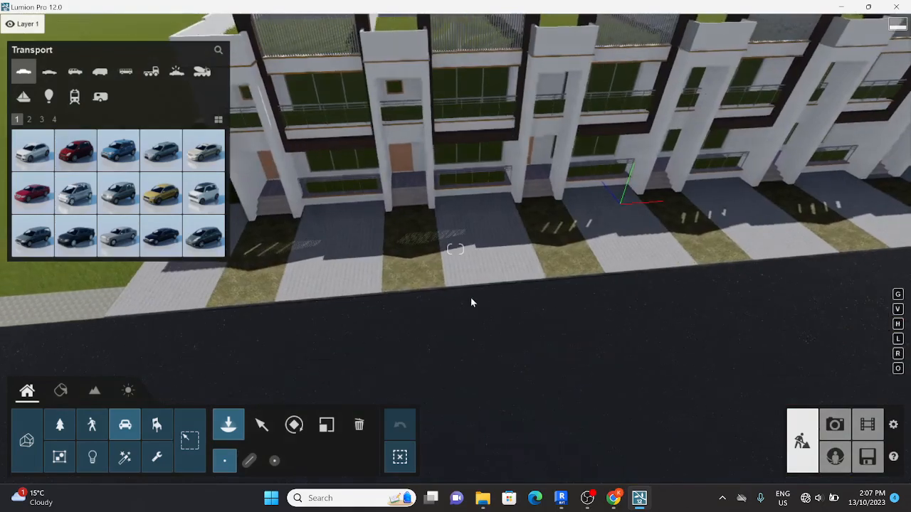
key("s")
right_click_drag(471, 303, 510, 280)
key("d")
key("w")
key("a")
key("q")
key("s")
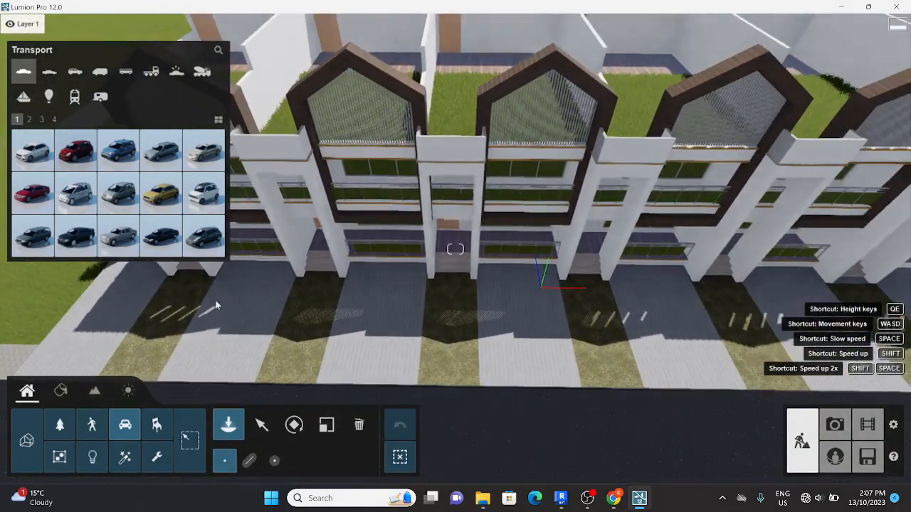
left_click(39, 153)
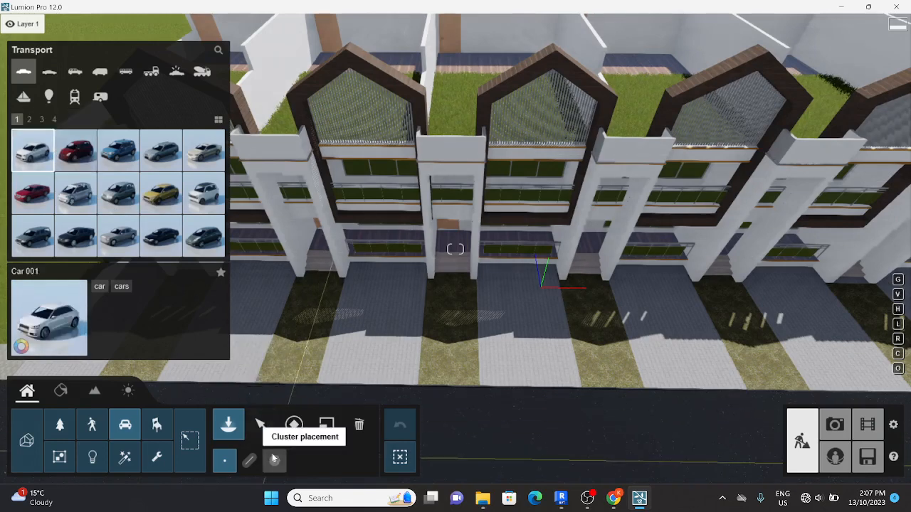
left_click(246, 461)
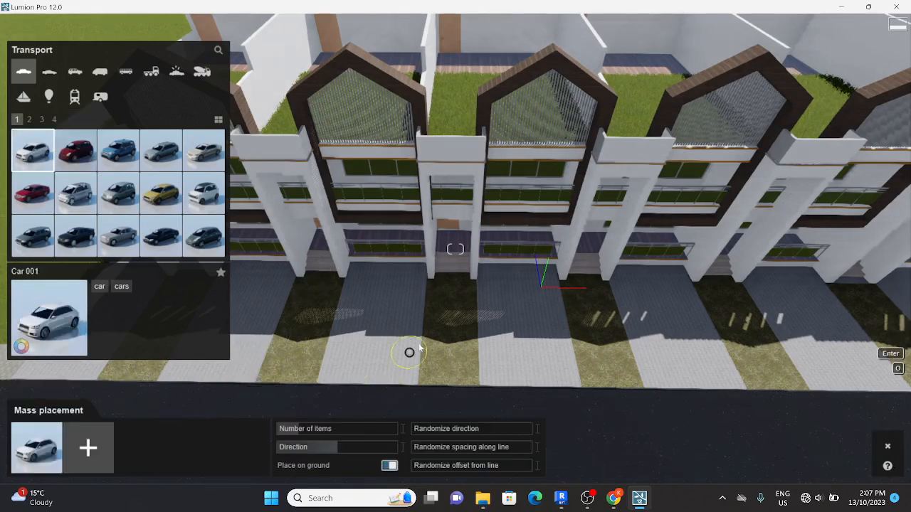
Step: Draw the mass placement line along the townhouse driveways, ending at the driveway beside the red car
key("s")
right_click_drag(410, 351, 381, 352)
key("a")
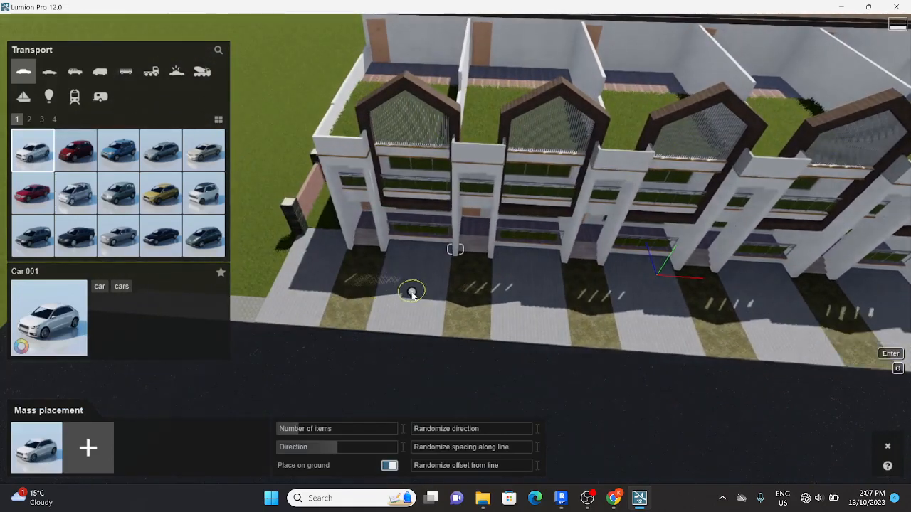
key("a")
right_click_drag(537, 301, 634, 244)
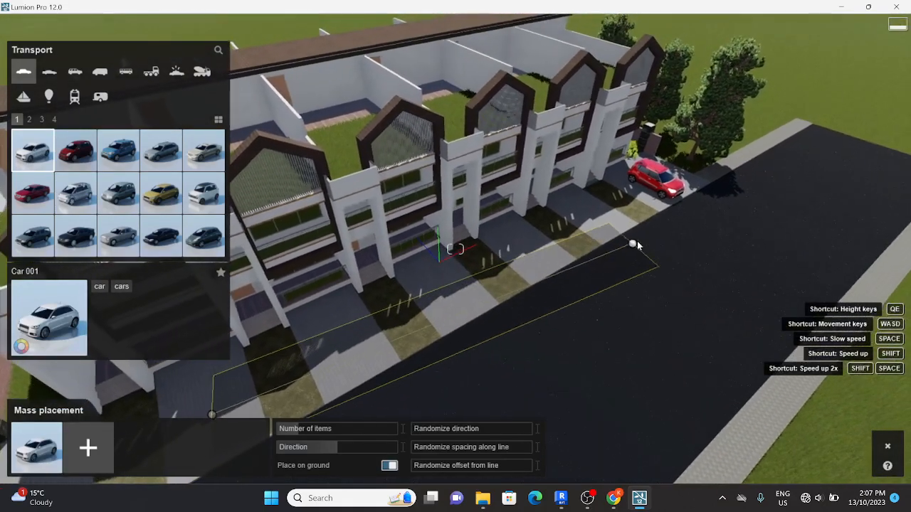
left_click(604, 213)
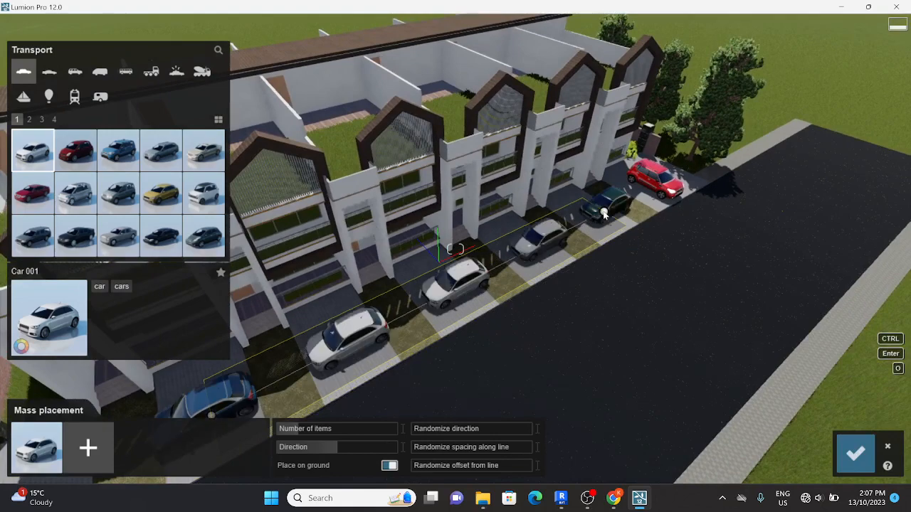
Step: Adjust the direction of the mass-placed cars so that they face the street, and confirm the placement
key("s")
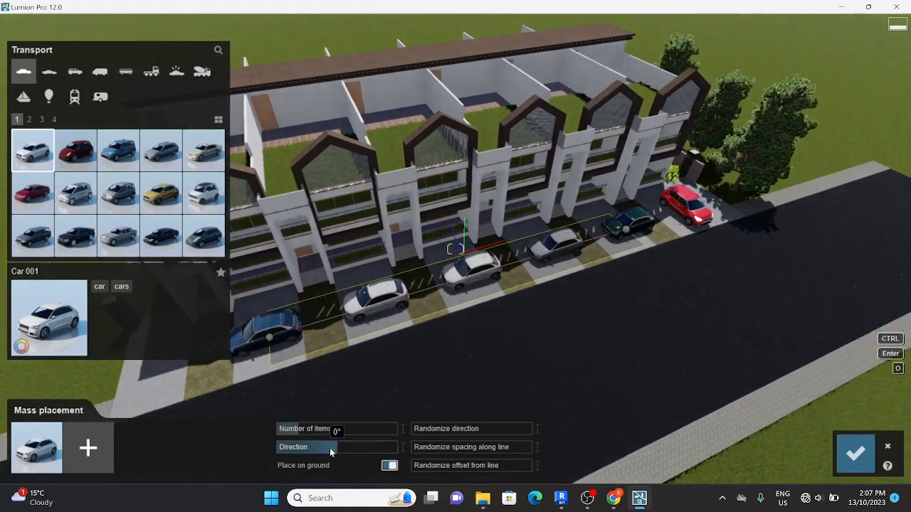
left_click_drag(336, 448, 288, 453)
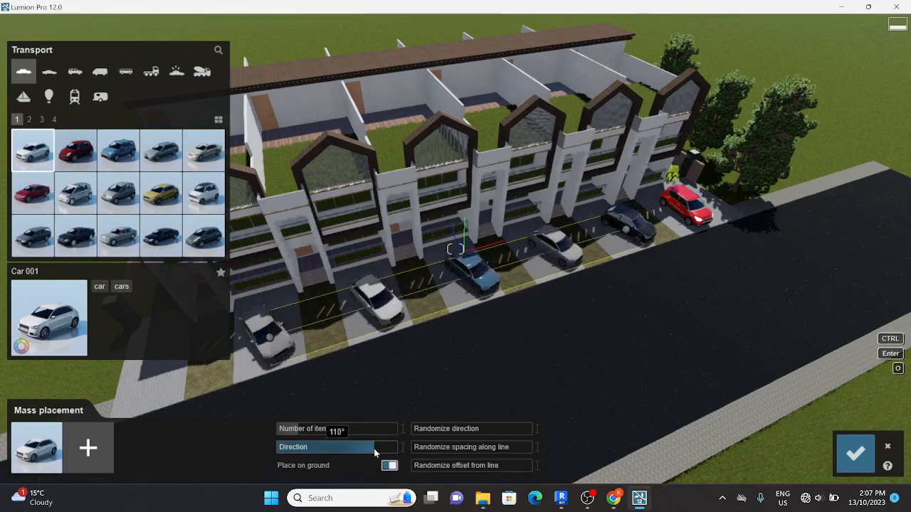
key("d")
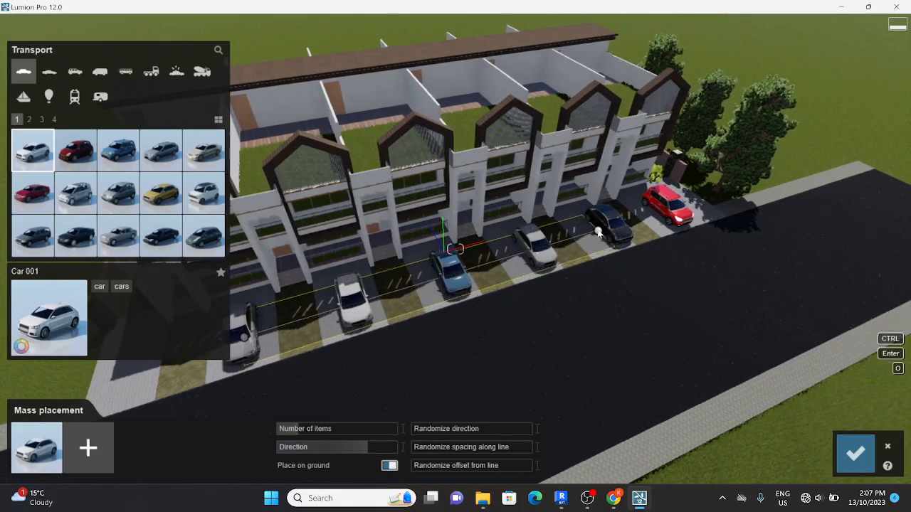
right_click_drag(530, 271, 434, 207)
left_click(856, 453)
Step: Examine the parked cars along the townhouse row from the end house to the opposite end
key("e")
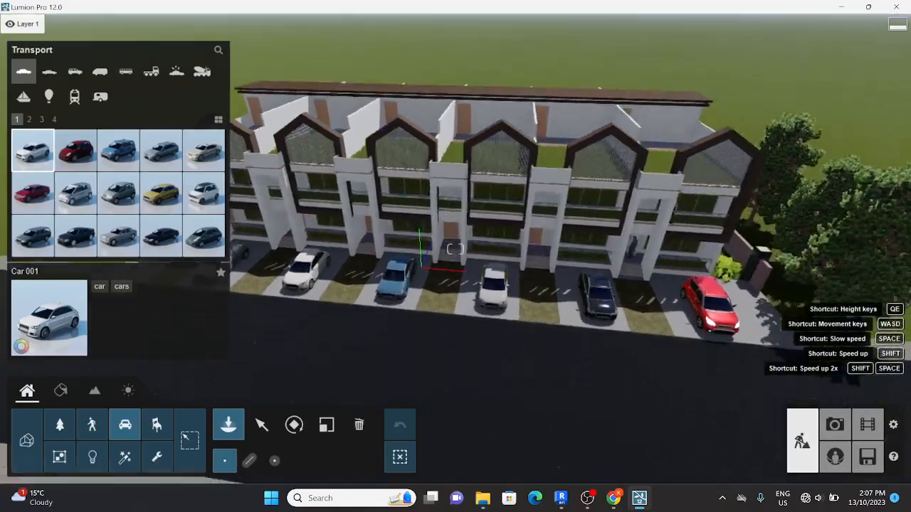
right_click_drag(456, 249, 441, 192)
key("w")
key("d")
key("q")
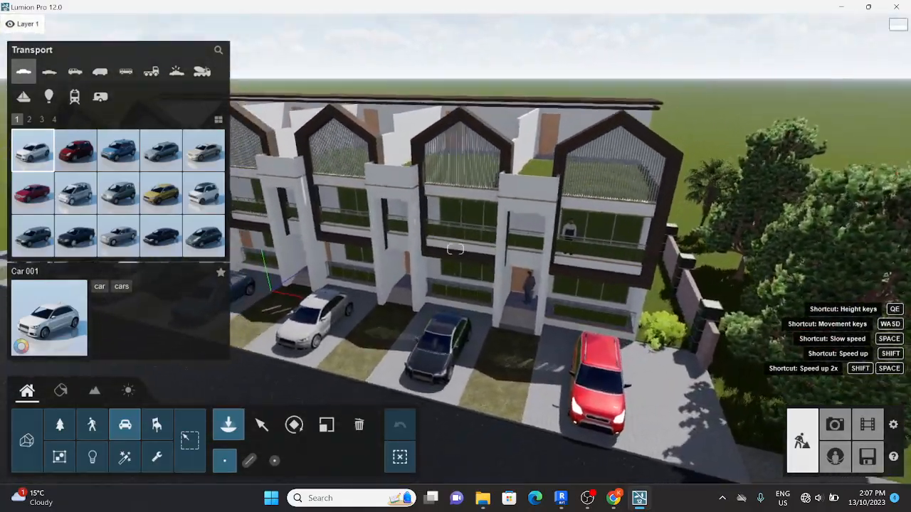
key("w")
right_click_drag(455, 249, 384, 246)
key("s")
key("a")
key("a")
key("d")
key("a")
key("d")
key("q")
key("a")
key("s")
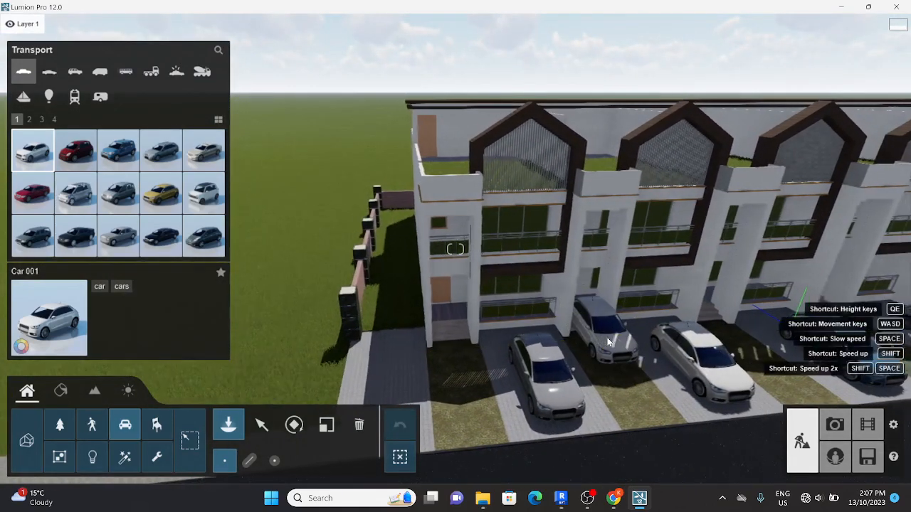
left_click(262, 426)
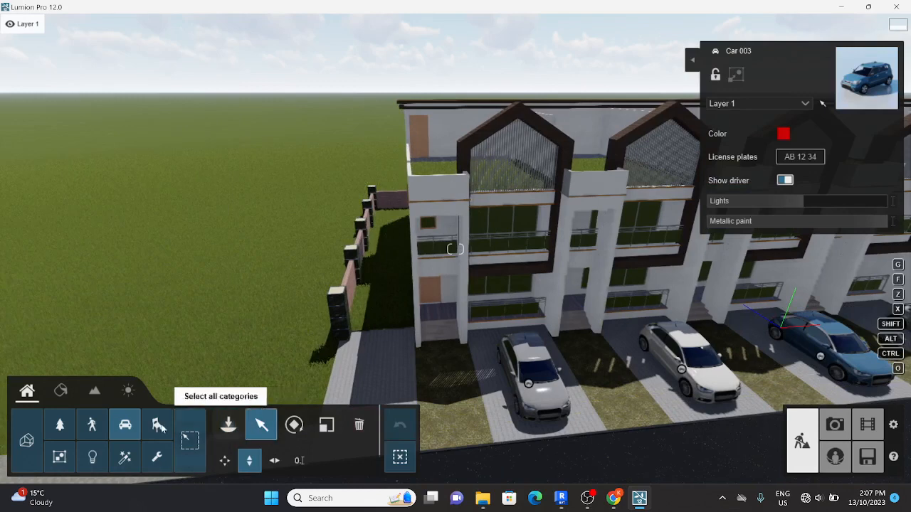
key("d")
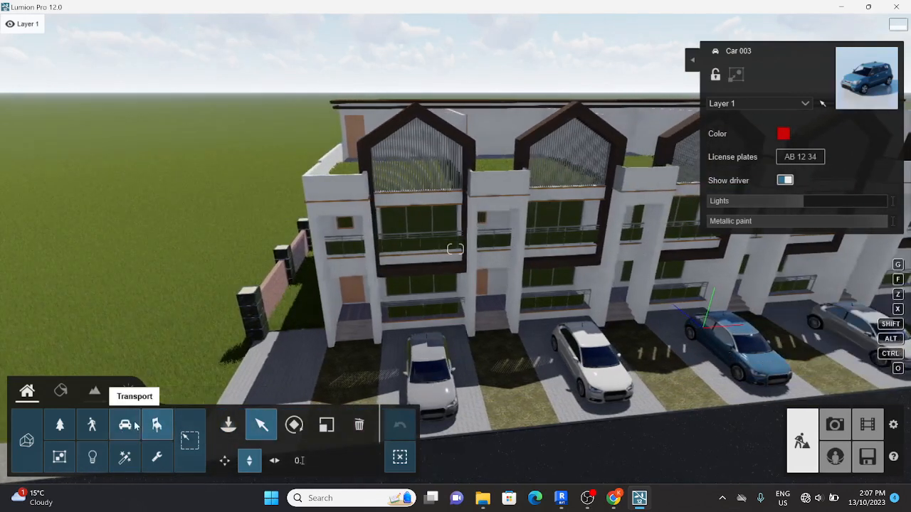
Step: Open the bean bags collection of the Objects library for placement on the end house's roof terrace
left_click(237, 428)
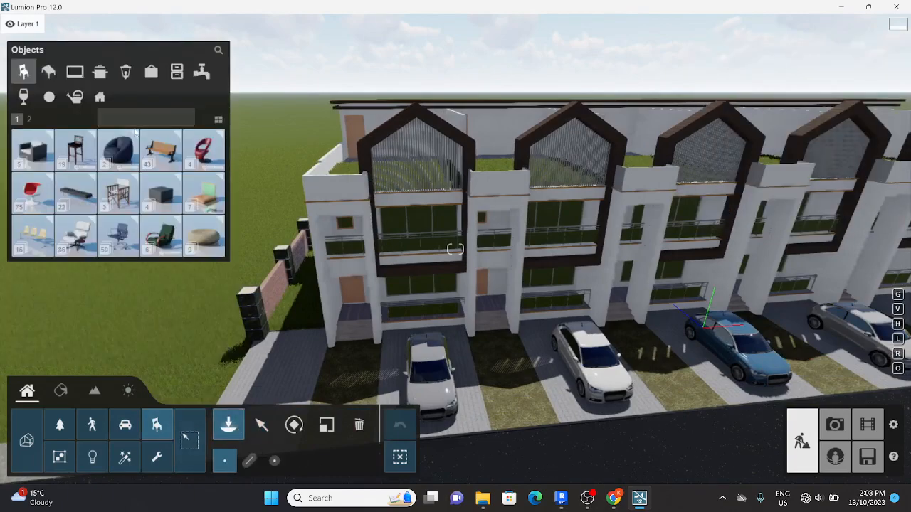
key("d")
key("q")
right_click_drag(608, 332, 740, 320)
key("w")
key("w")
right_click_drag(235, 265, 280, 265)
key("s")
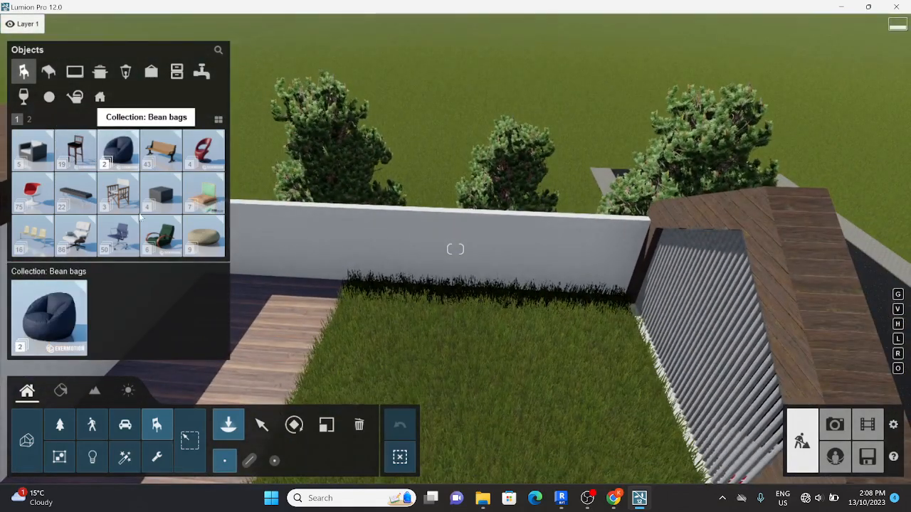
left_click(118, 150)
right_click_drag(299, 235, 163, 235)
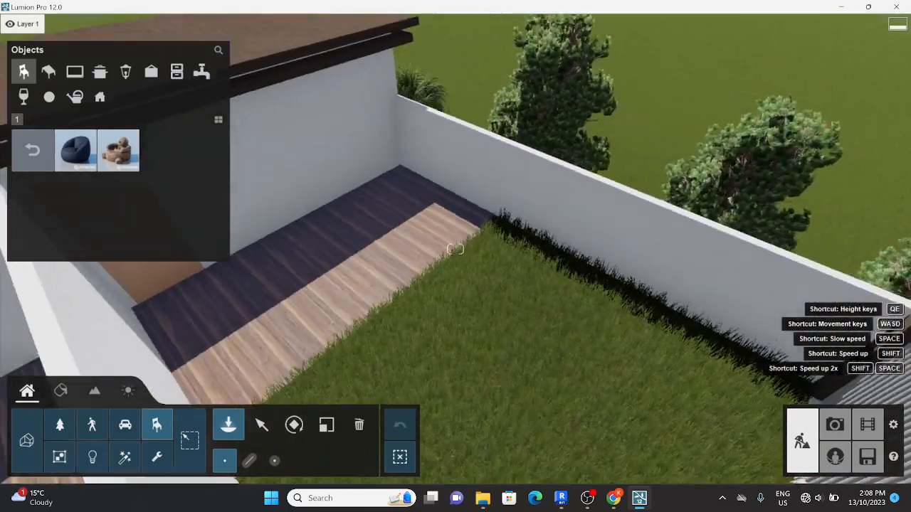
key("d")
right_click_drag(398, 194, 333, 195)
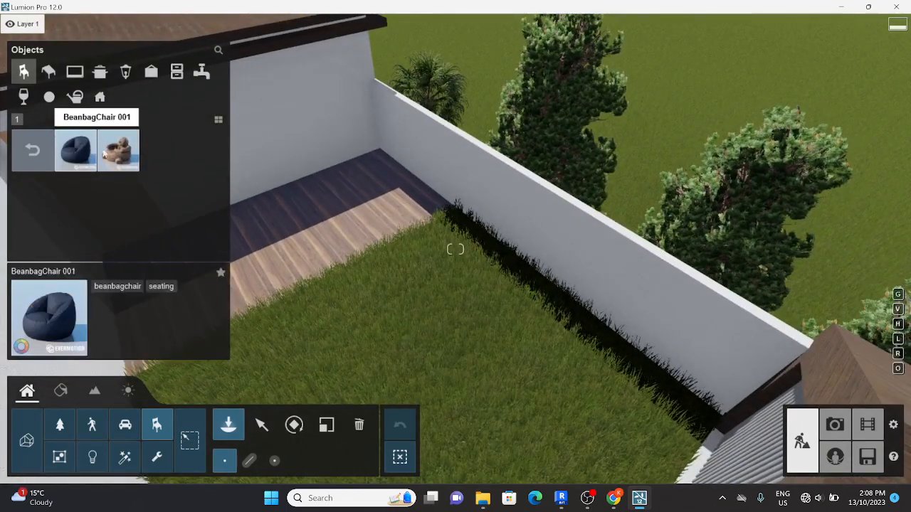
Step: Place BeanbagChair 002 on the wooden deck of the roof terrace, near the side wall
left_click(114, 153)
left_click(348, 216)
left_click(324, 229)
key("a")
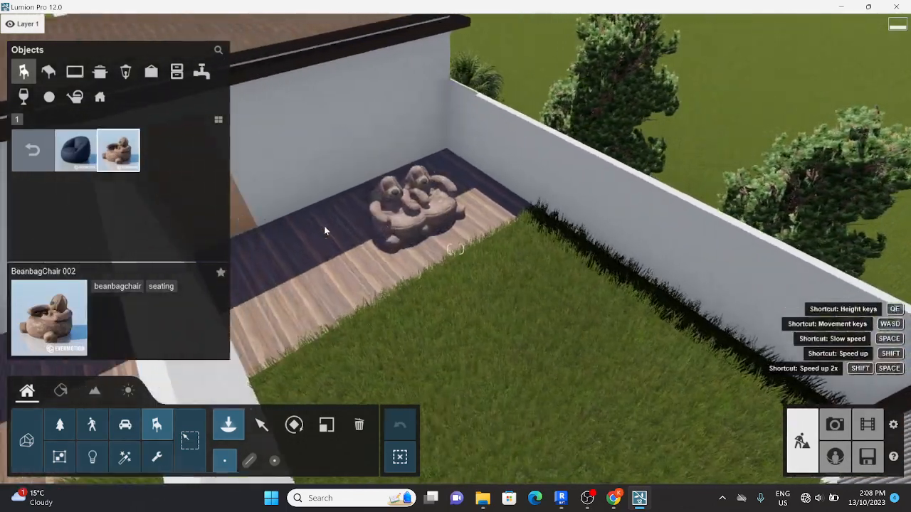
Step: Place BeanbagChair 001 on the roof terrace deck beside the bear-shaped chair
left_click(75, 150)
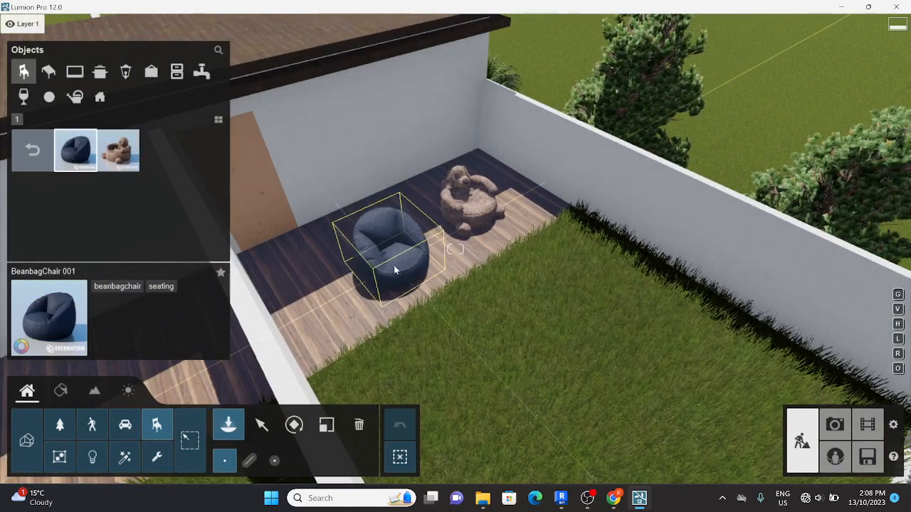
left_click(393, 265)
key("d")
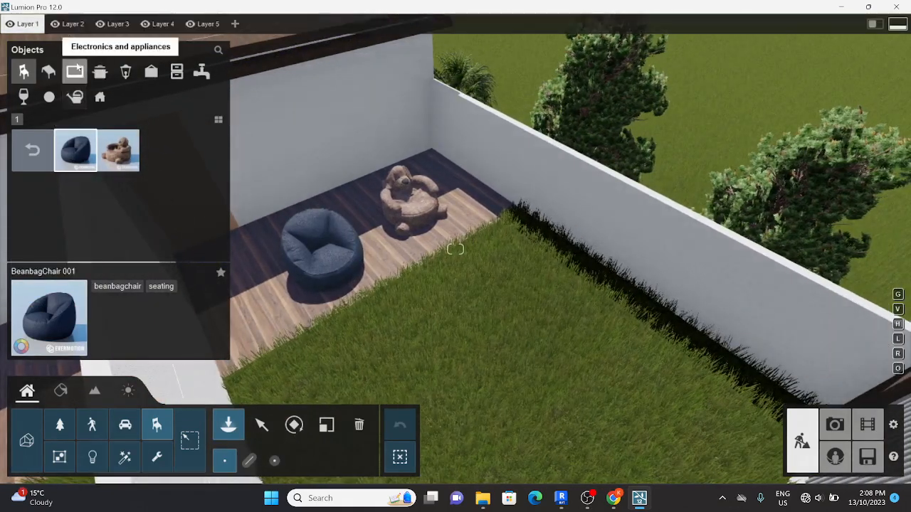
Step: Examine the tables, electronics, lighting, decoration, food and assorted categories of the Objects library for items that suit the roof terrace
left_click(48, 71)
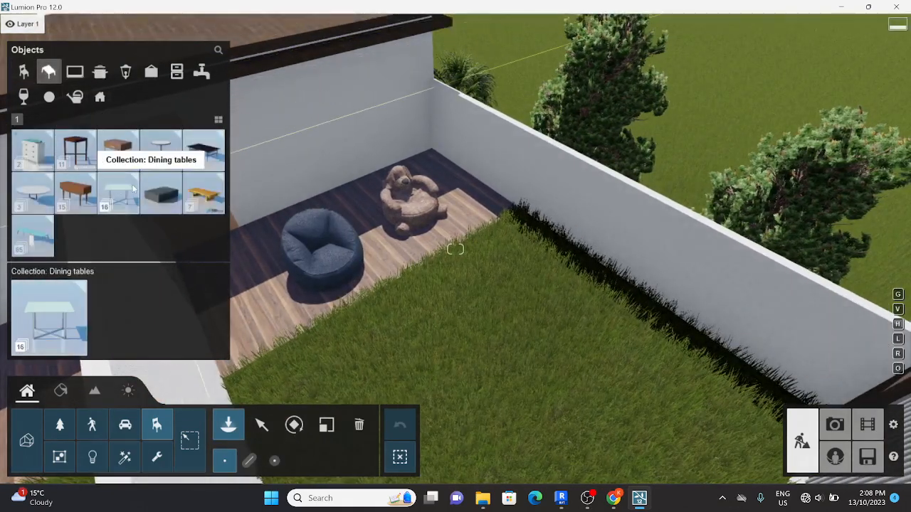
left_click(76, 73)
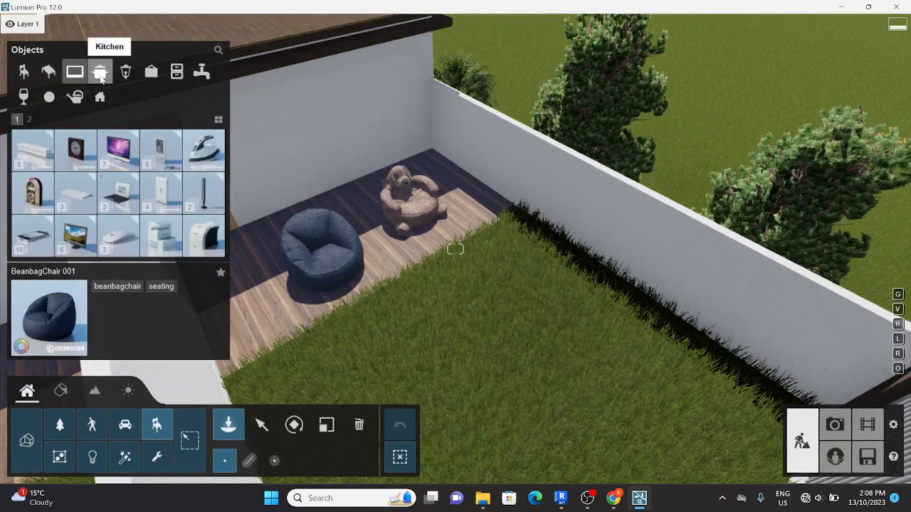
left_click(100, 73)
left_click(122, 79)
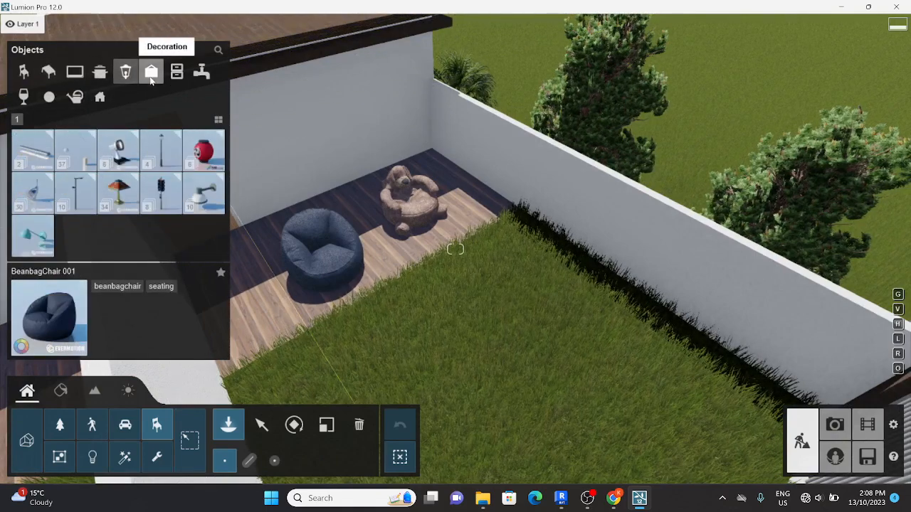
left_click(151, 78)
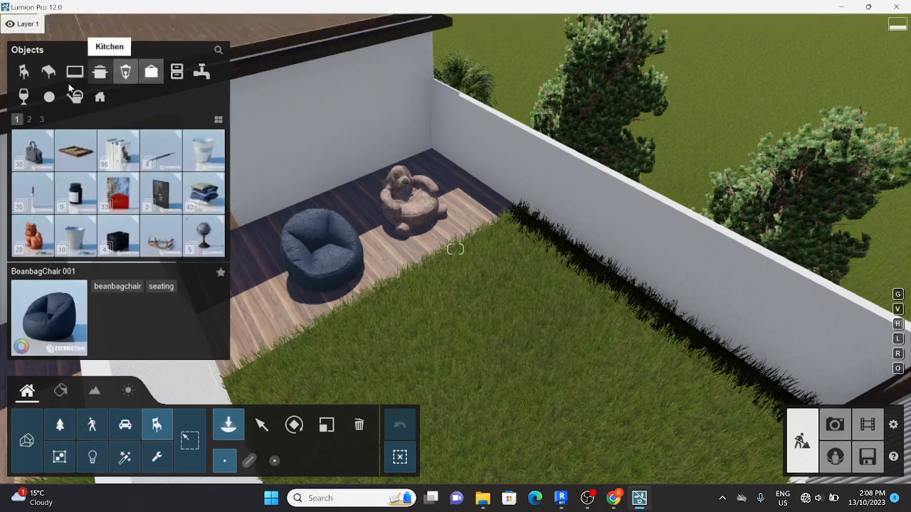
left_click(34, 95)
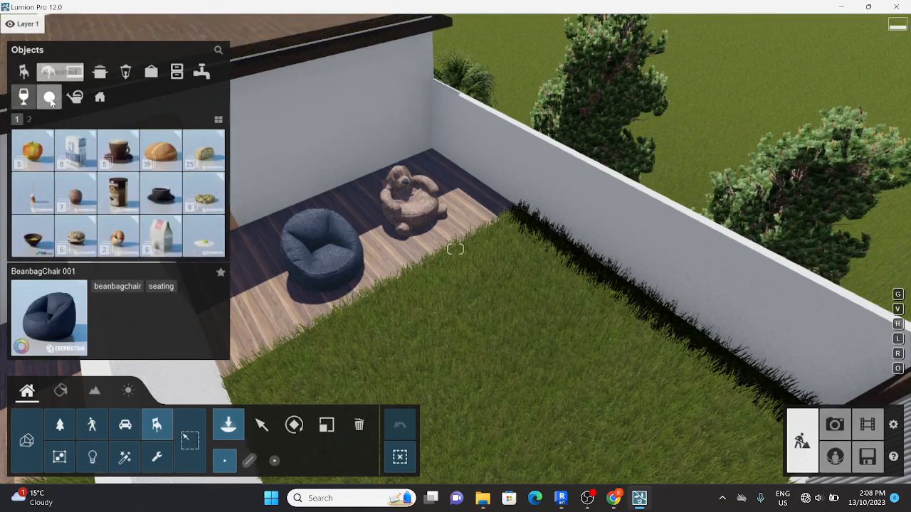
left_click(50, 99)
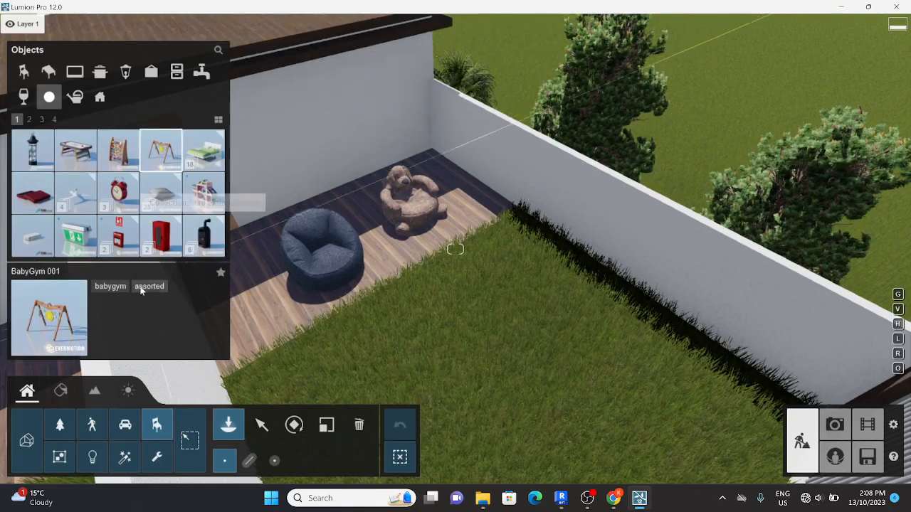
right_click_drag(427, 235, 447, 238)
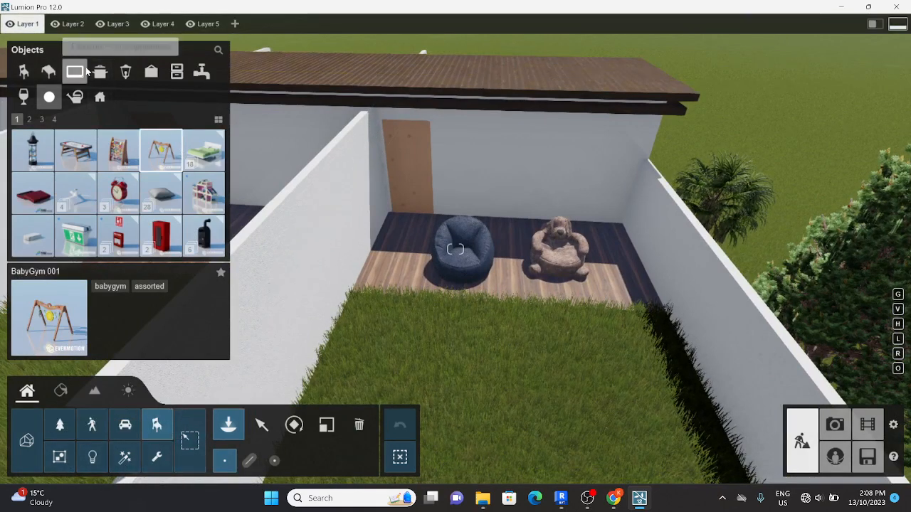
left_click(74, 71)
left_click(153, 72)
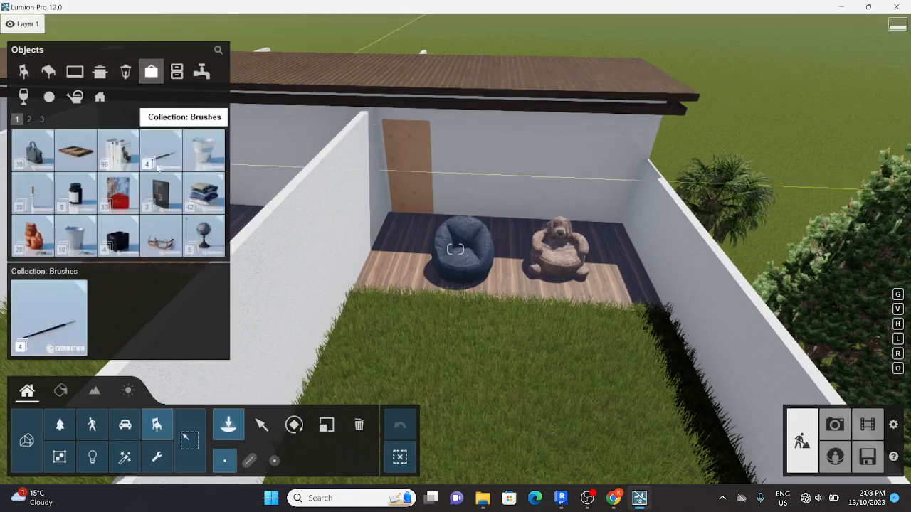
Step: Place CoffeeTable 010 from the coffee tables collection on the roof terrace deck, in front of the bear-shaped chair
key("w")
key("a")
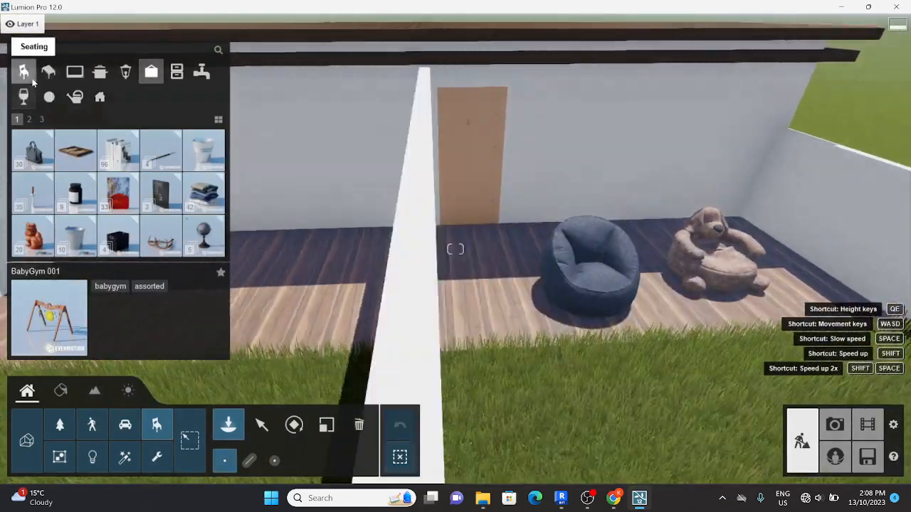
left_click(48, 72)
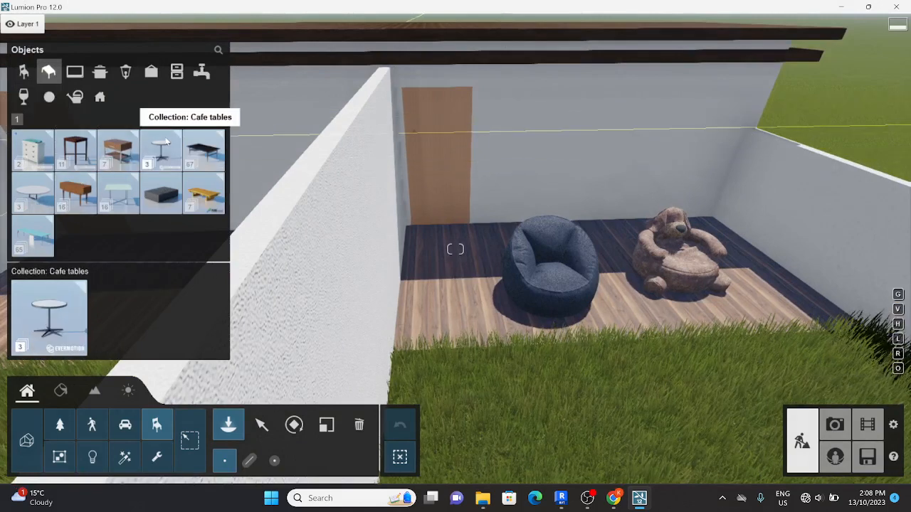
left_click(205, 142)
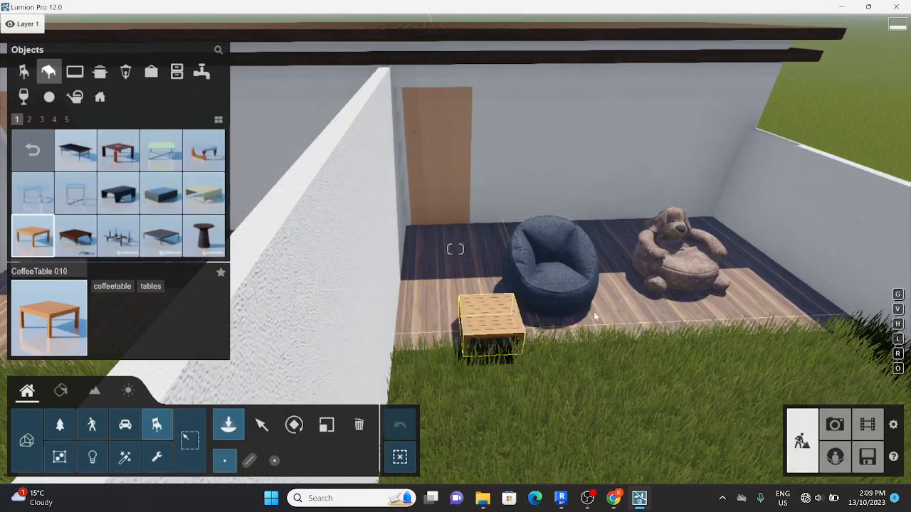
left_click(653, 314)
key("d")
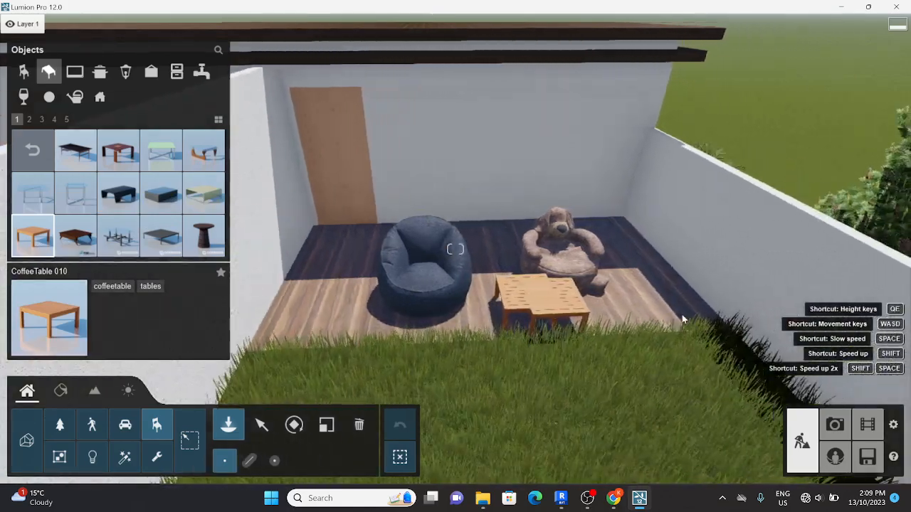
right_click_drag(681, 314, 695, 295)
key("Escape")
Step: Place Karl Foersters Feather Reed Grass at the terrace lawn's front corner and in a row along the wall shared with the neighbouring house
right_click_drag(591, 310, 299, 242)
right_click_drag(455, 249, 439, 236)
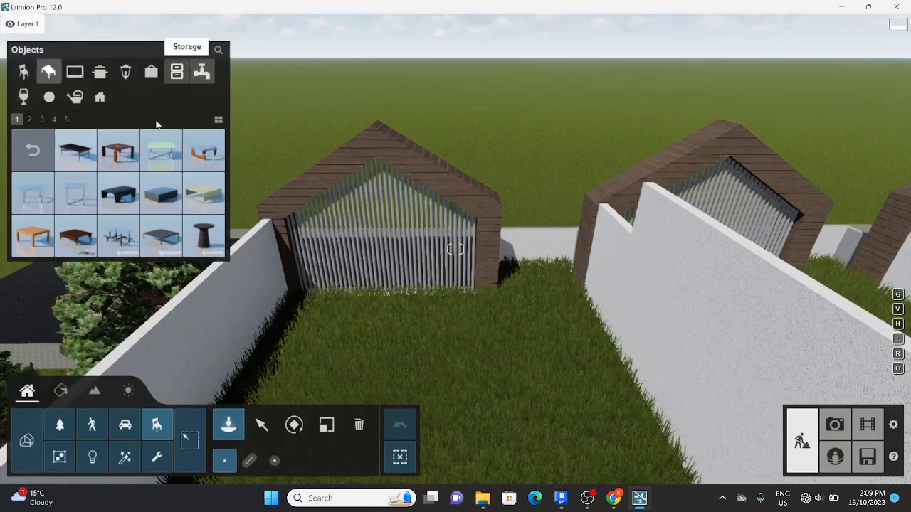
left_click(52, 431)
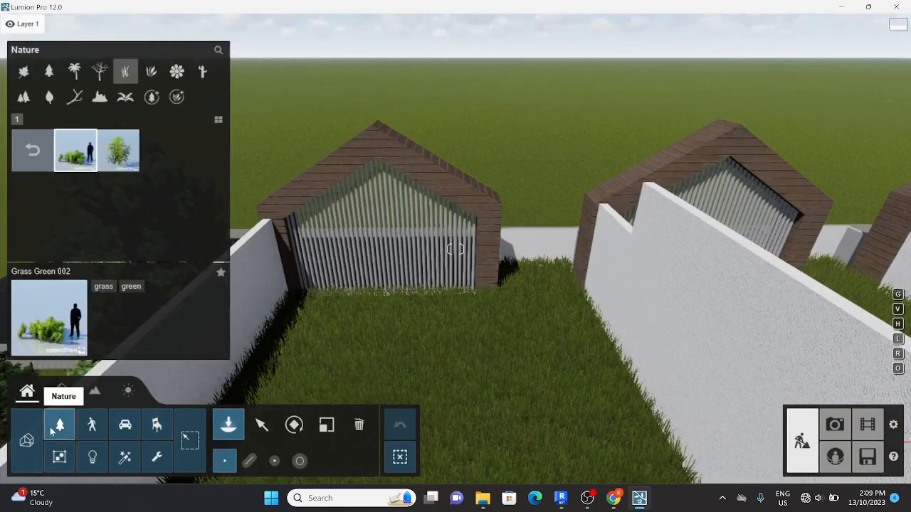
left_click(66, 85)
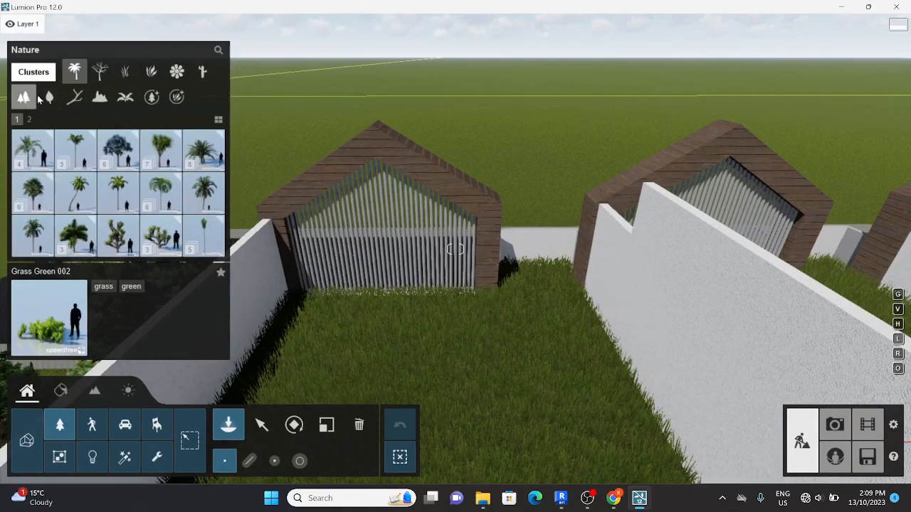
left_click(125, 72)
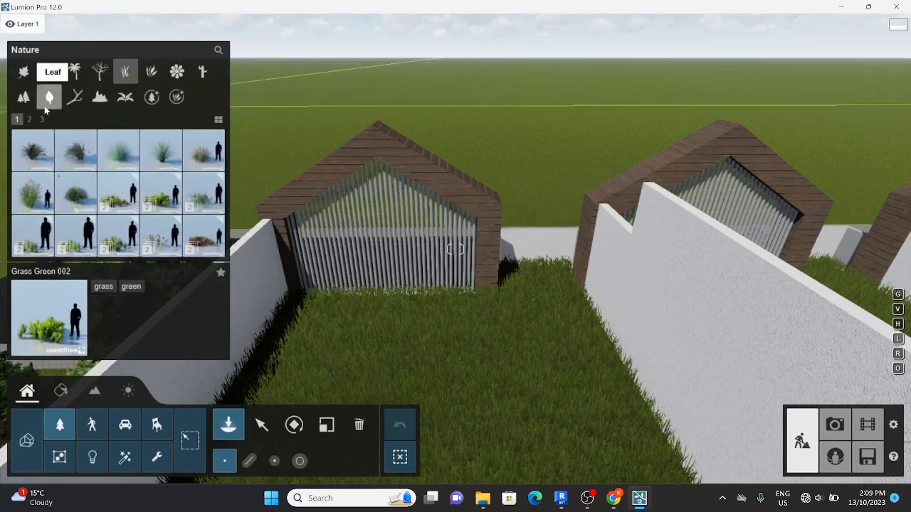
left_click(30, 118)
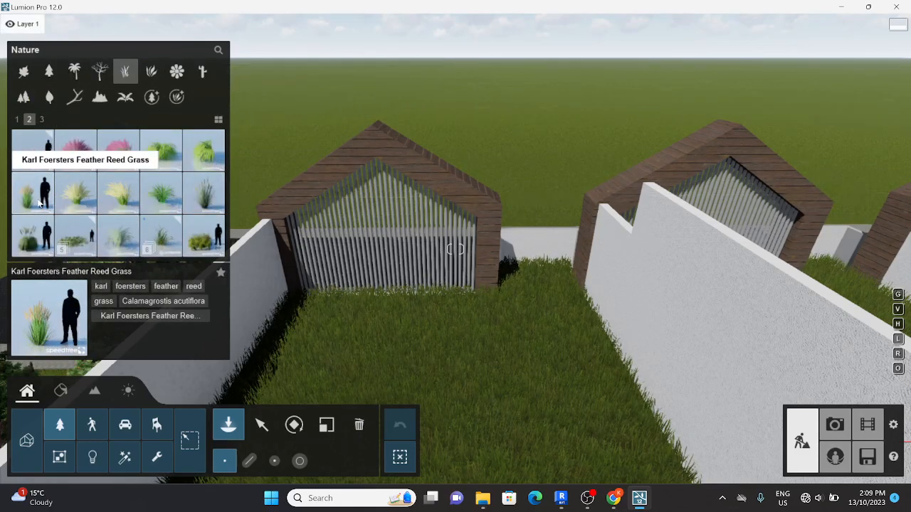
left_click(39, 204)
left_click(262, 328)
right_click_drag(262, 328, 304, 341)
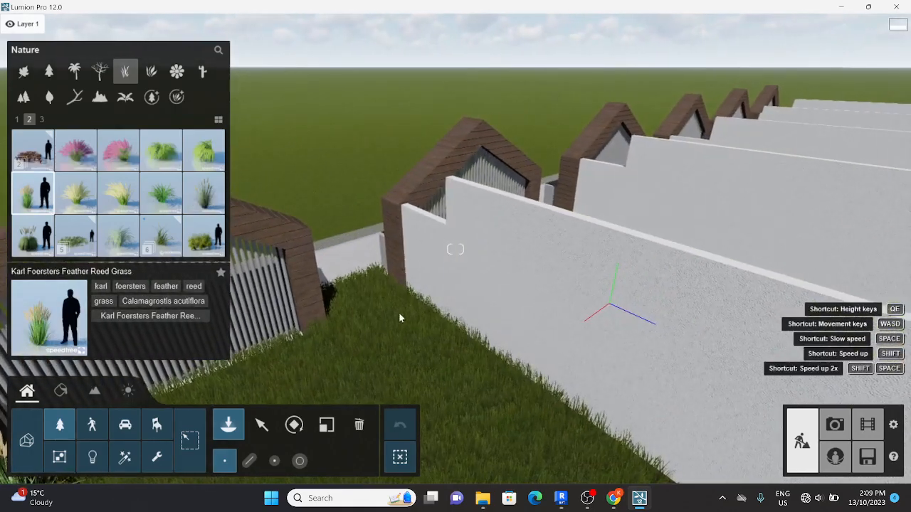
left_click(387, 307)
left_click(459, 362)
left_click(516, 386)
key("s")
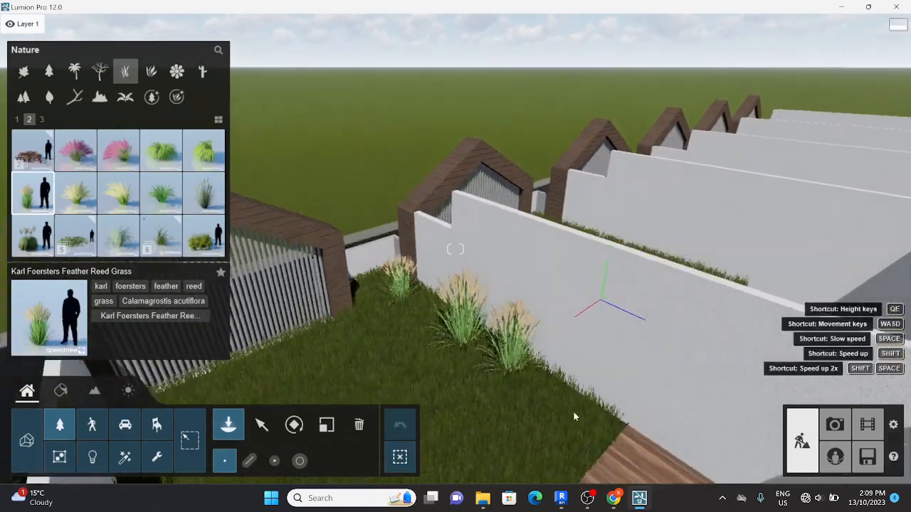
Step: Add more Karl Foersters Feather Reed Grass in a row along the terrace's outer side wall, from the front screen to the deck
right_click_drag(574, 412, 567, 398)
key("a")
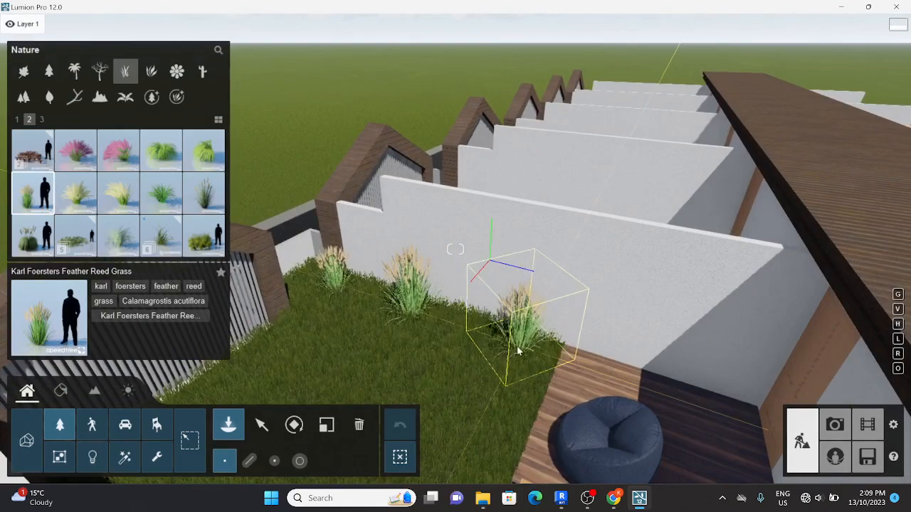
key("d")
right_click_drag(518, 351, 515, 346)
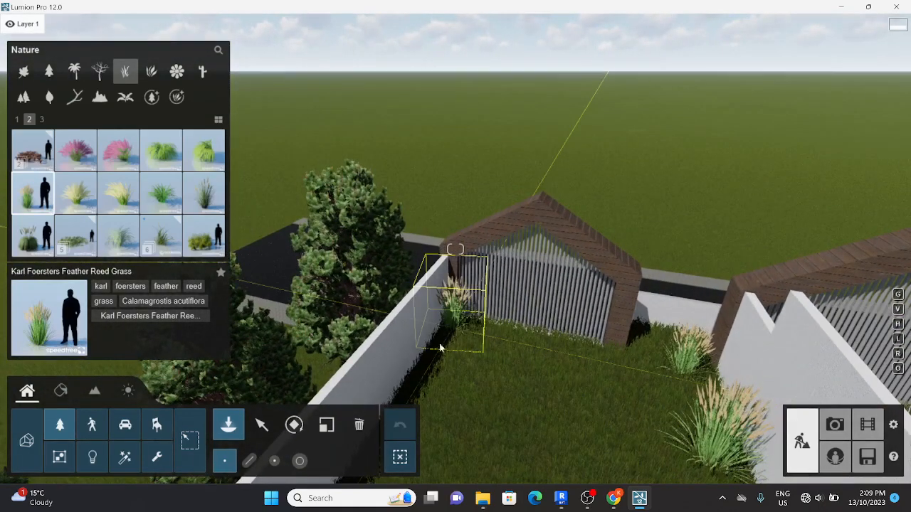
left_click(437, 376)
left_click(561, 370)
key("d")
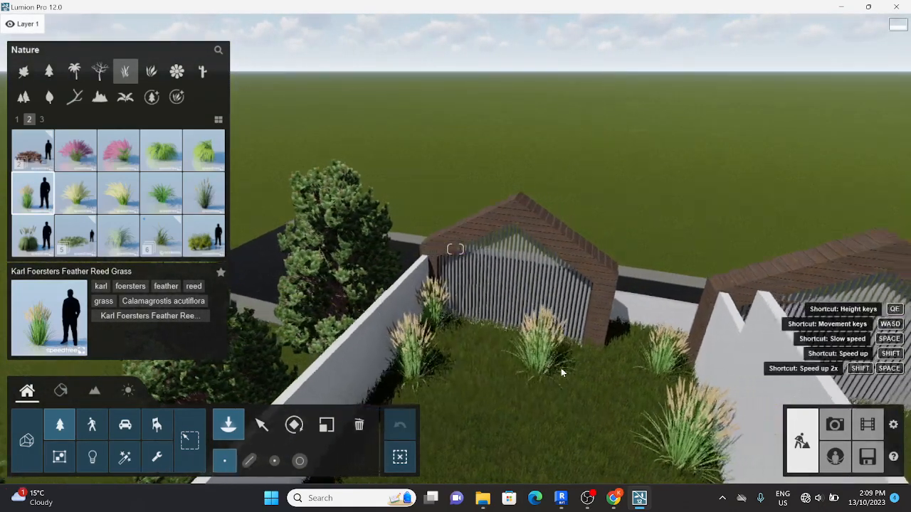
key("d")
right_click_drag(561, 368, 485, 349)
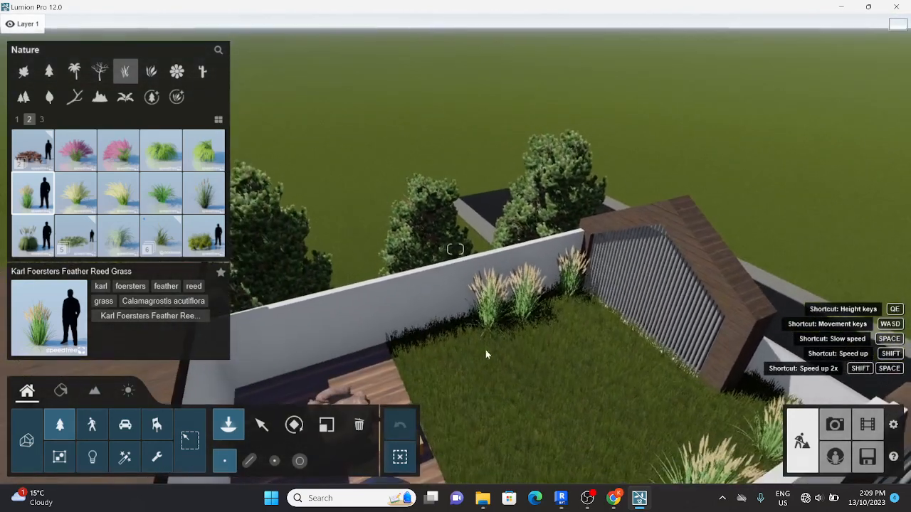
left_click(468, 338)
left_click(416, 360)
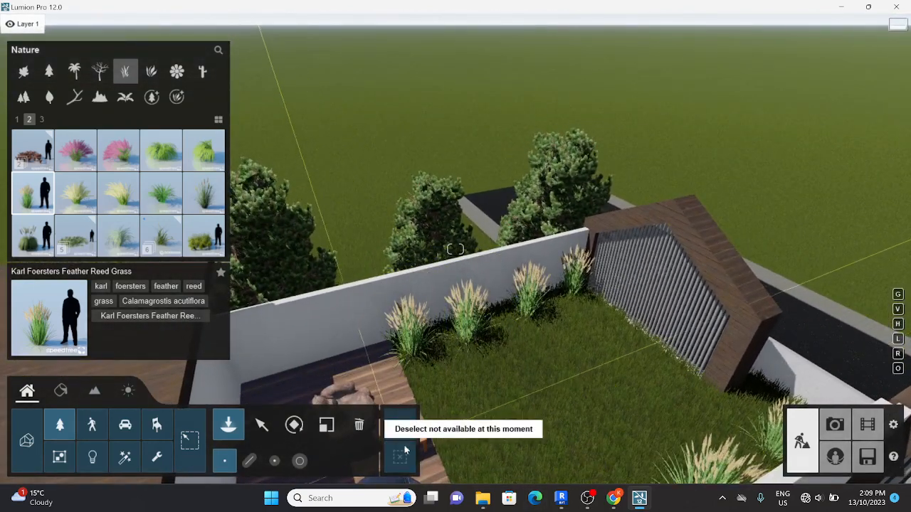
Step: Examine the planted end terrace and the street front of the townhouse row with its parked cars
key("s")
right_click_drag(455, 434, 218, 189)
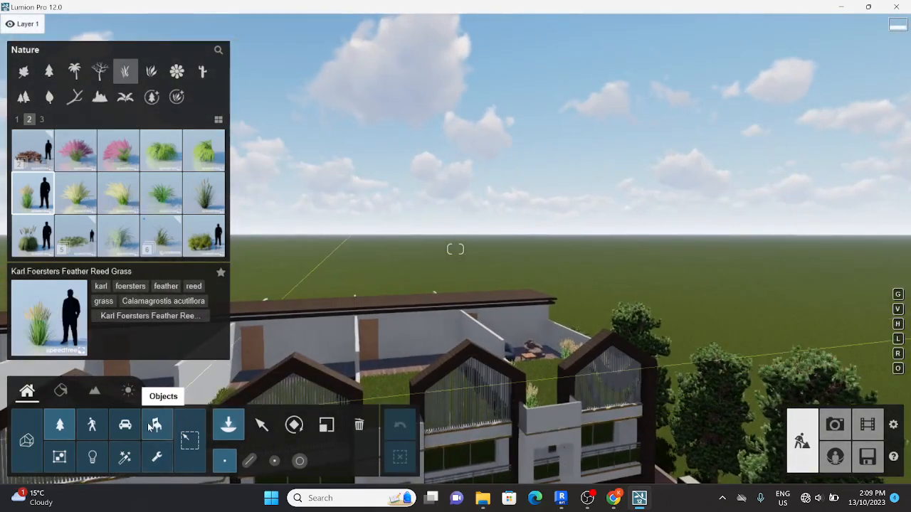
key("d")
right_click_drag(321, 391, 214, 420)
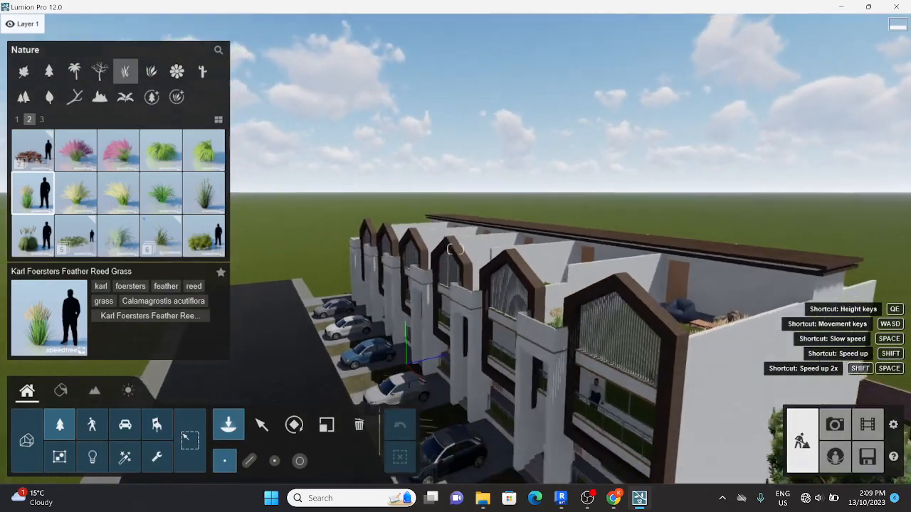
key("s")
right_click_drag(259, 344, 316, 373)
key("a")
key("w")
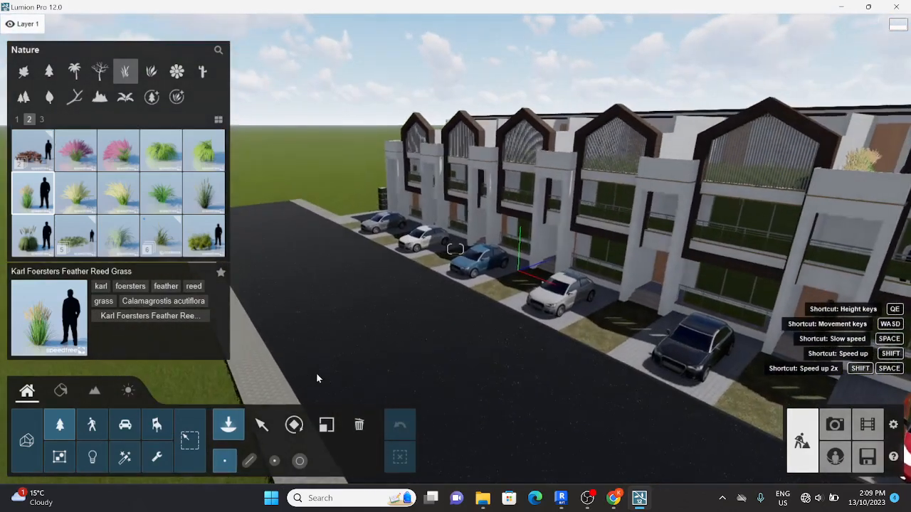
Step: Mass-place Bernd 001 in a line along the sidewalk on the opposite side of the road from the townhouses
left_click(92, 425)
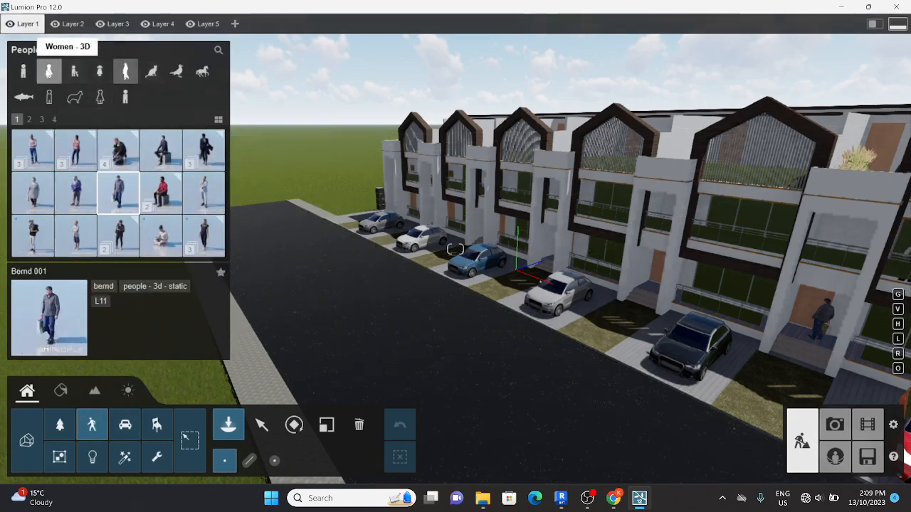
left_click(23, 71)
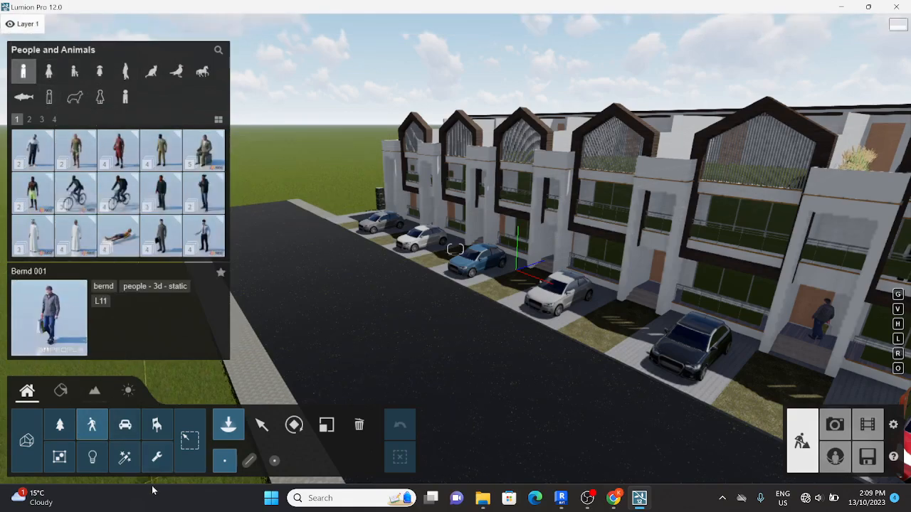
left_click(247, 461)
key("s")
right_click_drag(317, 321, 275, 228)
key("w")
left_click(239, 216)
key("s")
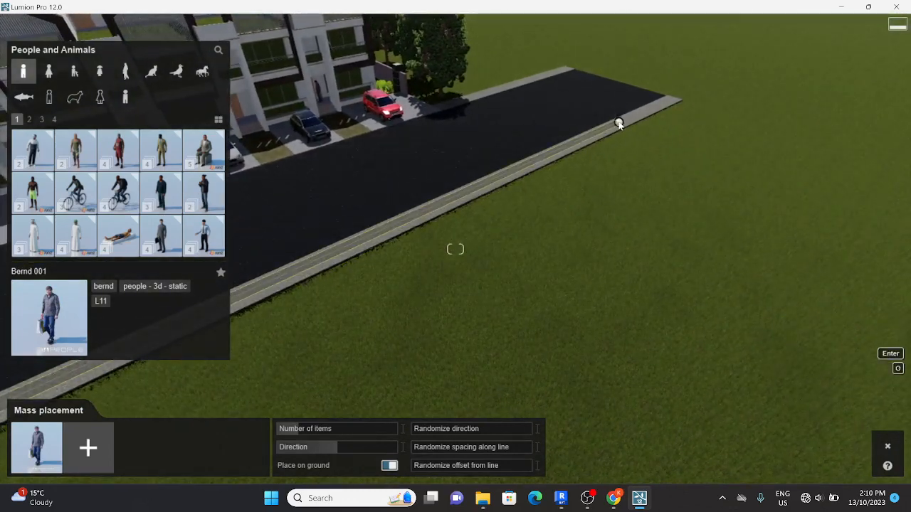
right_click_drag(601, 145, 523, 166)
Step: Add Bao 003 as a second figure in the mass placement along the sidewalk opposite the townhouses
key("d")
key("w")
right_click_drag(456, 249, 346, 263)
key("w")
key("q")
key("d")
key("s")
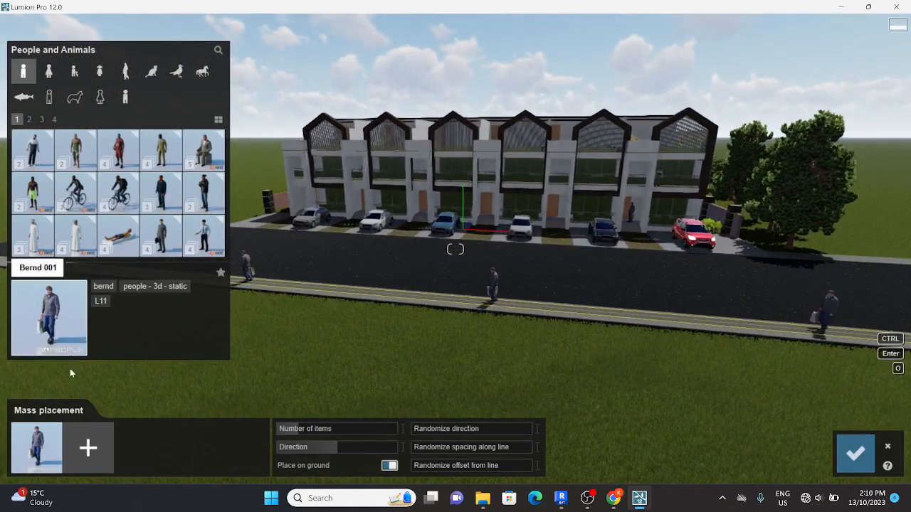
left_click(74, 449)
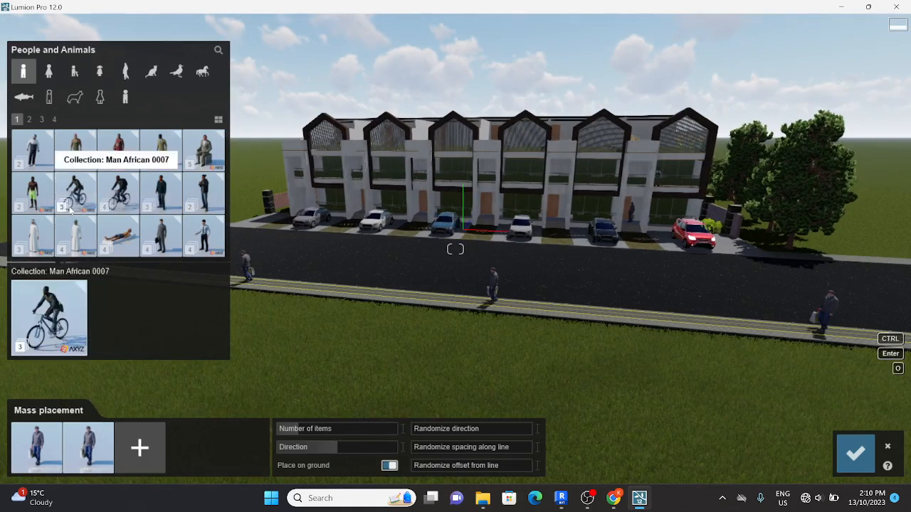
left_click(111, 194)
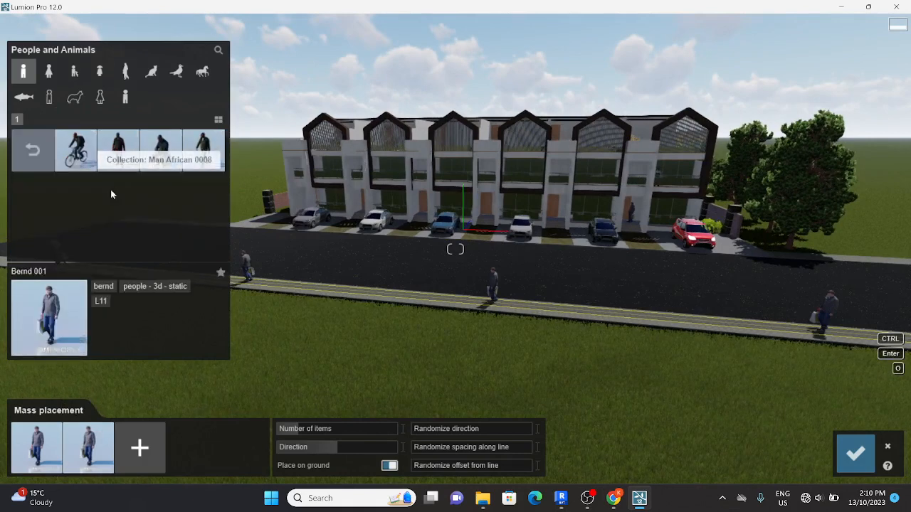
left_click(68, 353)
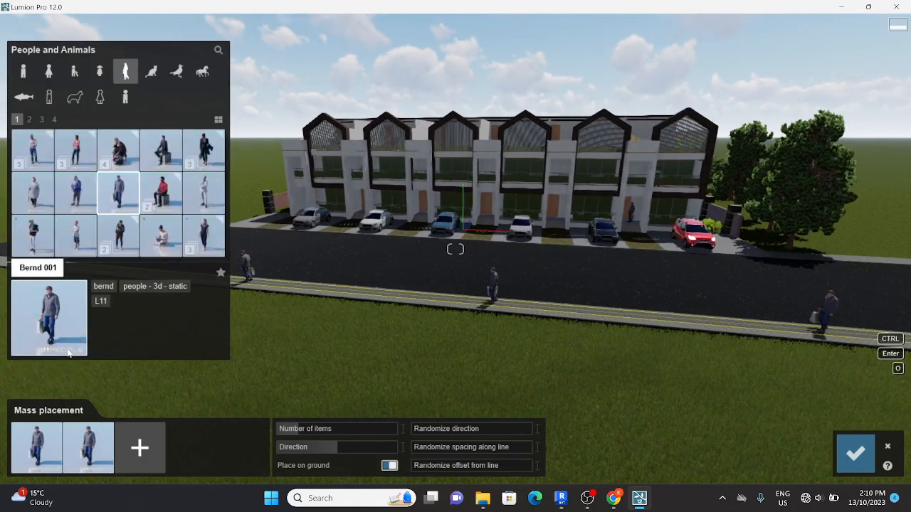
left_click(161, 191)
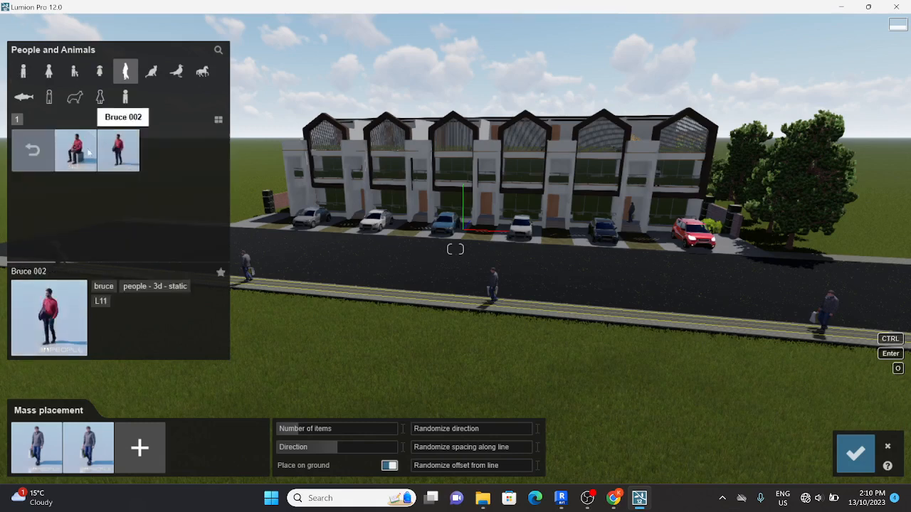
left_click(28, 150)
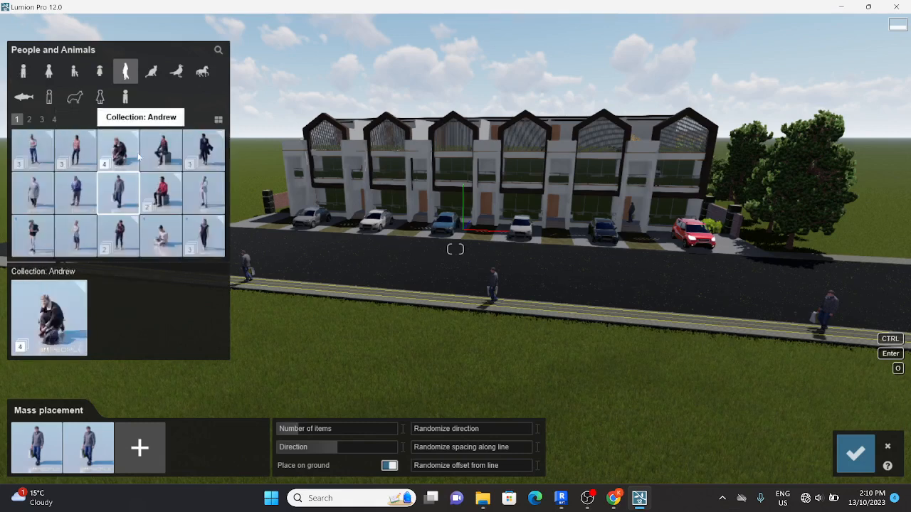
left_click(207, 149)
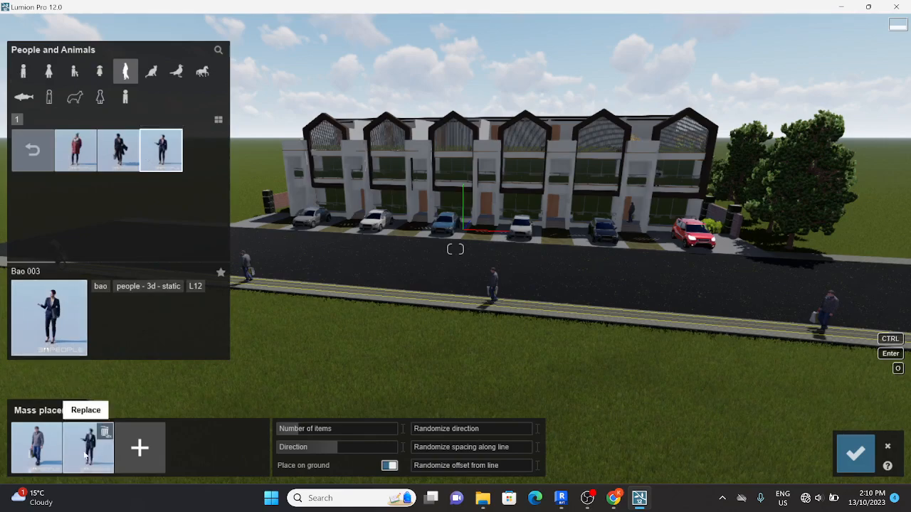
Step: Add Dan 001 as a third figure in the sidewalk mass placement
key("w")
right_click_drag(287, 274, 441, 274)
key("d")
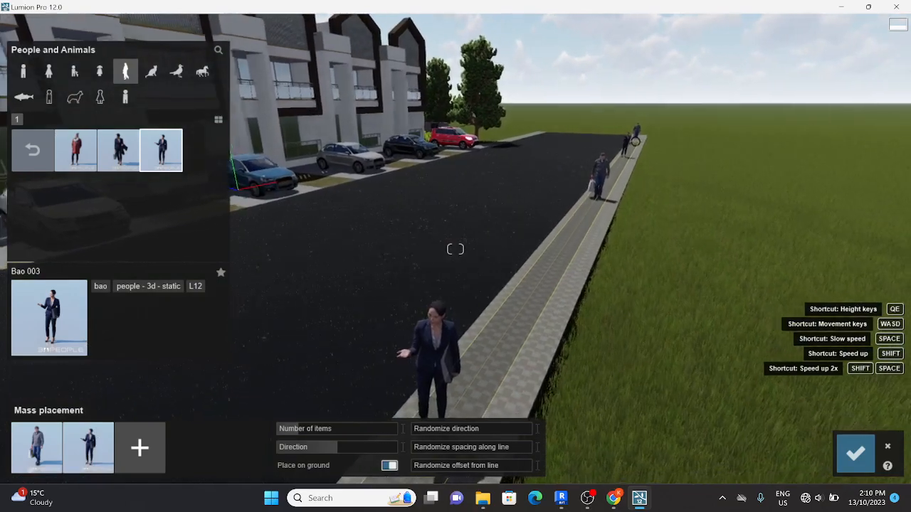
key("e")
key("w")
right_click_drag(455, 249, 455, 335)
key("a")
right_click_drag(455, 249, 292, 164)
key("s")
left_click(35, 146)
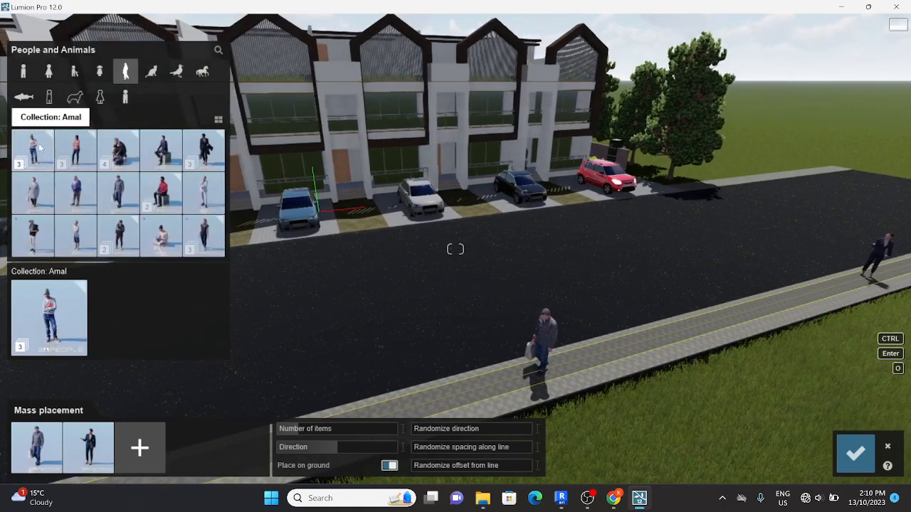
left_click(128, 248)
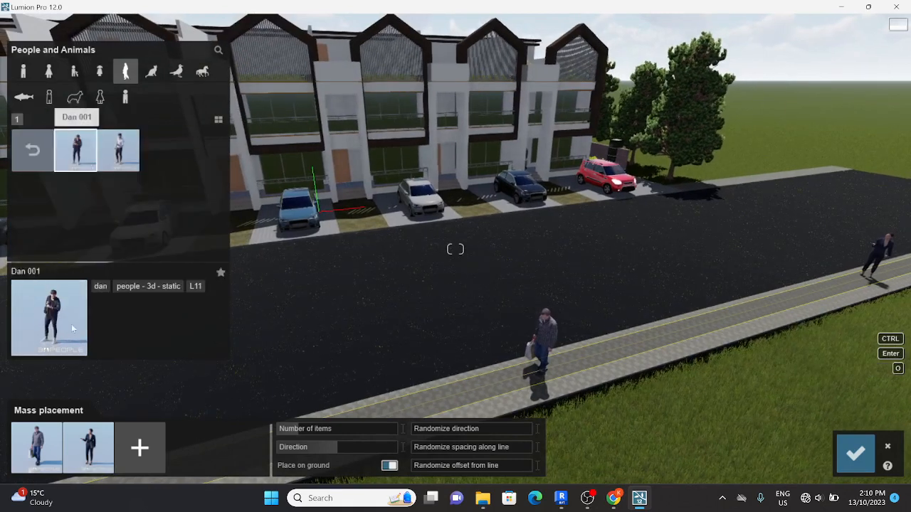
left_click(139, 461)
Step: Try a denser row by raising the number of people along the sidewalk line
right_click_drag(456, 249, 455, 220)
key("d")
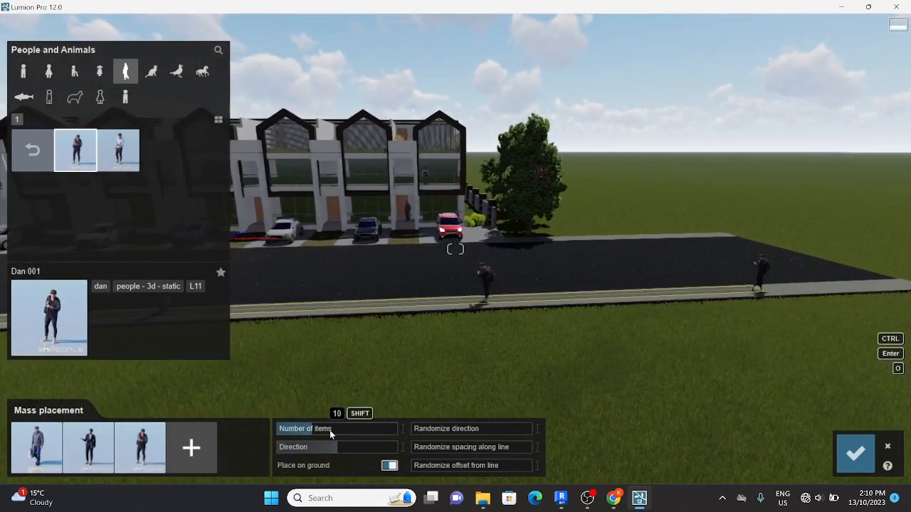
left_click_drag(356, 435, 359, 437)
left_click_drag(358, 434, 349, 435)
key("w")
right_click_drag(456, 249, 605, 277)
key("w")
key("w")
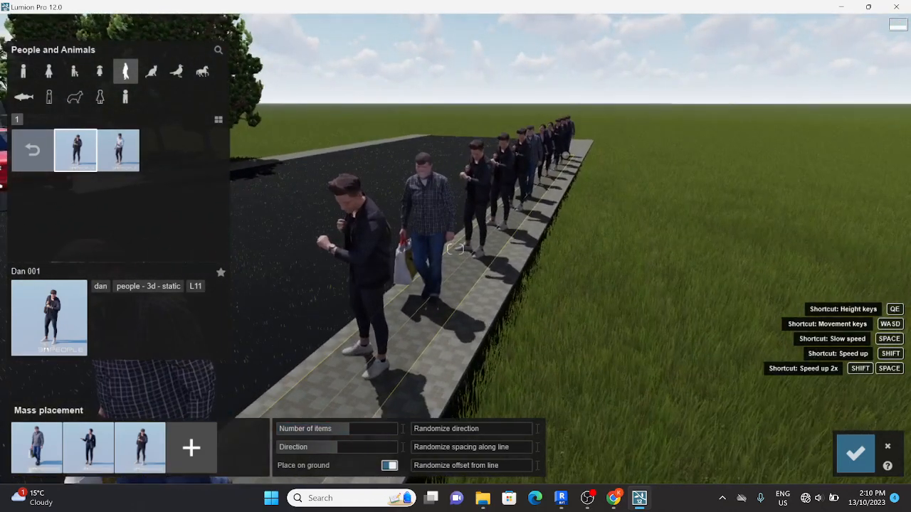
key("a")
right_click_drag(456, 249, 548, 249)
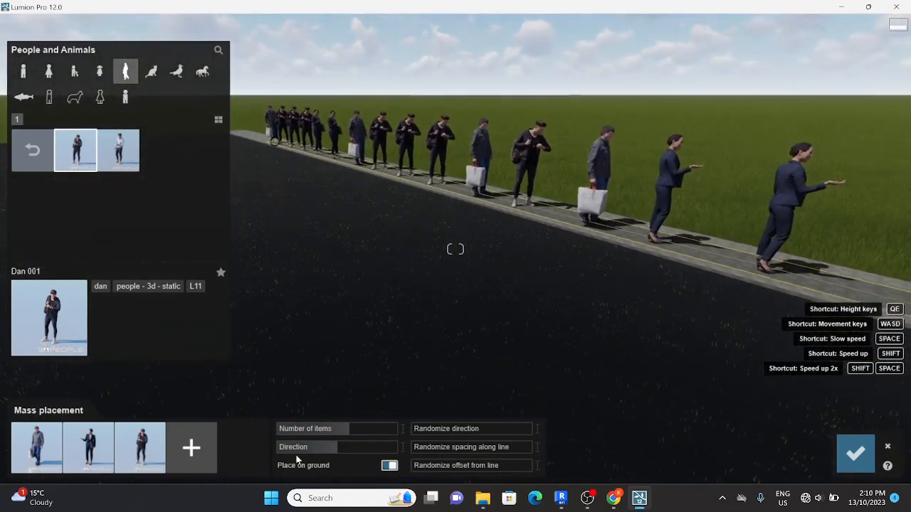
Step: Thin out the sidewalk row, set direction to 69°, randomize the direction strongly and the spacing along the line to 0.6, and confirm the placement
left_click_drag(333, 430, 355, 448)
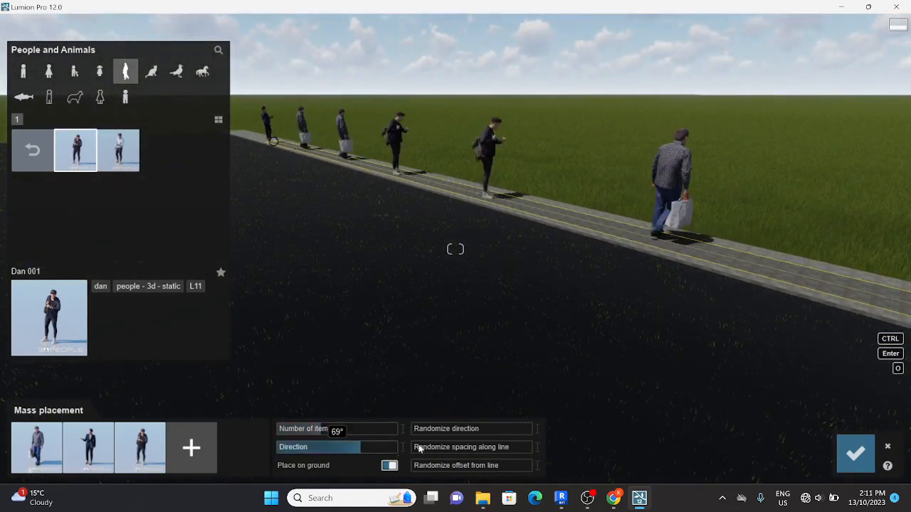
left_click_drag(459, 430, 479, 448)
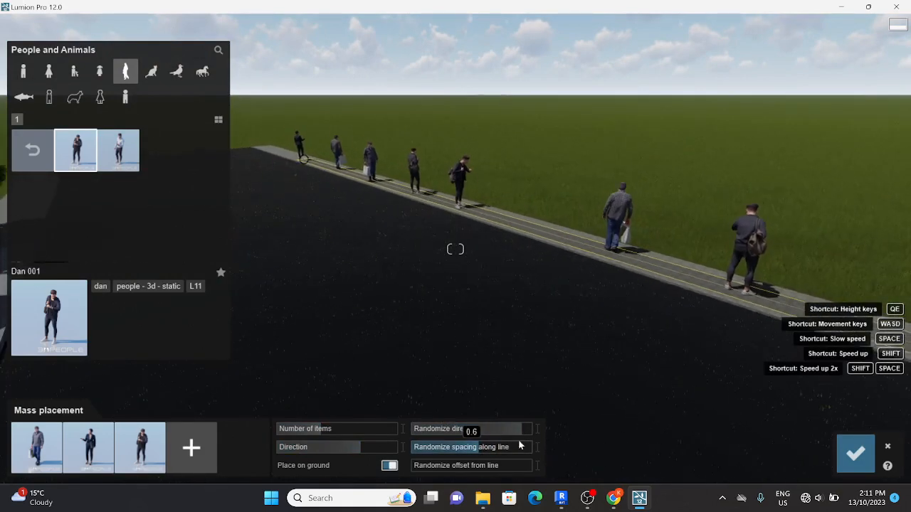
key("s")
key("w")
right_click_drag(586, 429, 234, 405)
key("d")
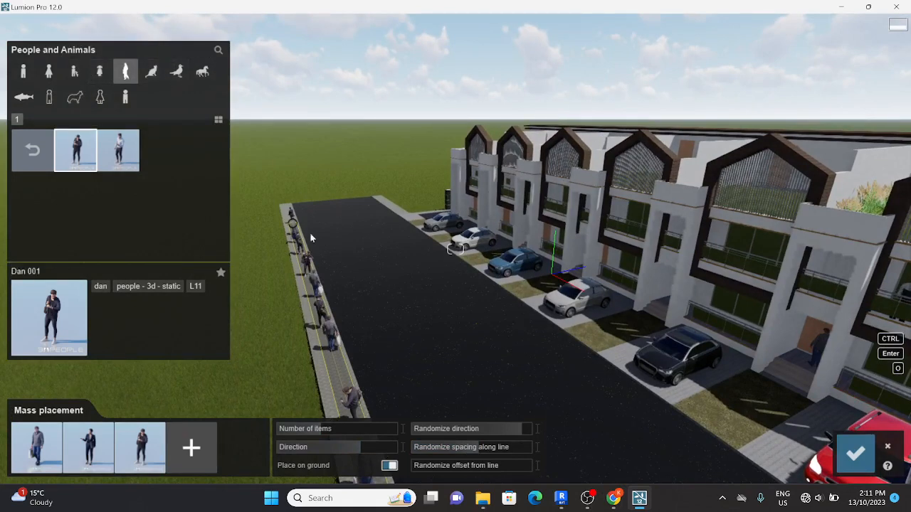
left_click(868, 458)
left_click(352, 334)
right_click_drag(353, 335, 14, 305)
key("a")
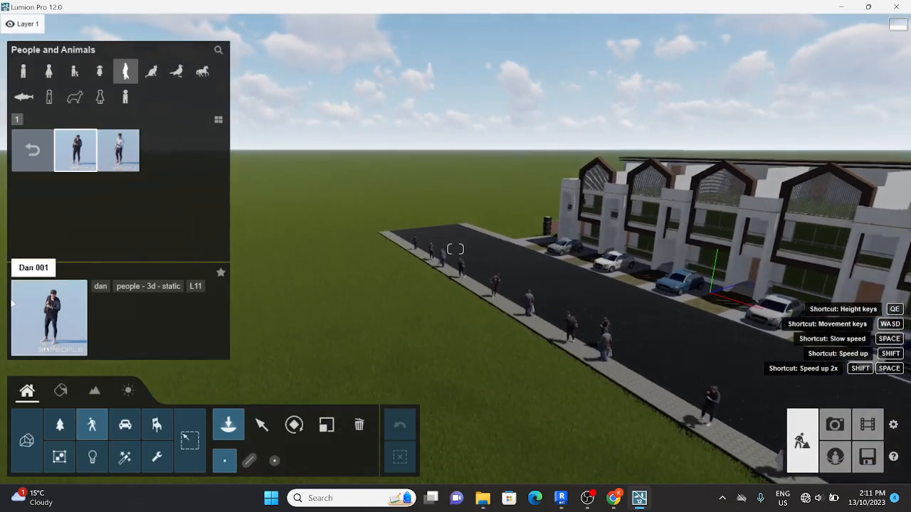
Step: Place a Light Fill omni light beneath the timber soffit above the end townhouse's first-floor balcony
left_click(93, 456)
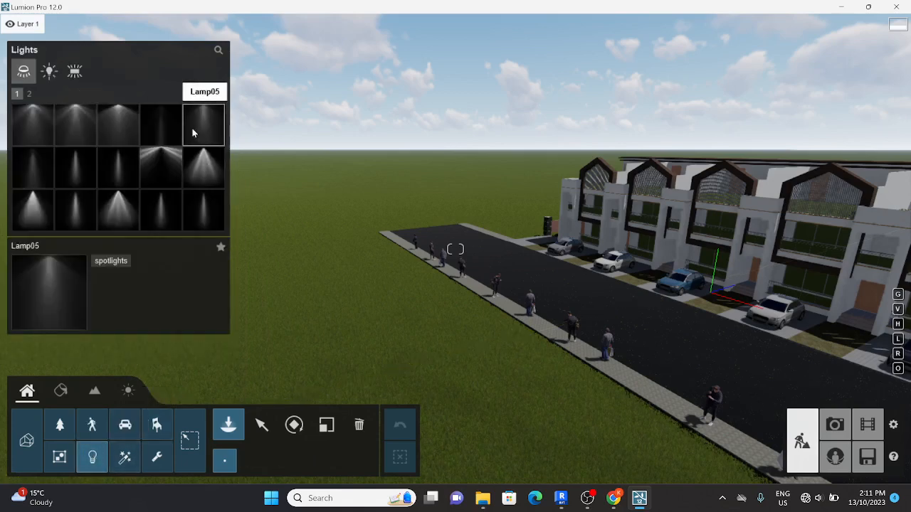
left_click(49, 72)
left_click(73, 74)
mouse_move(40, 121)
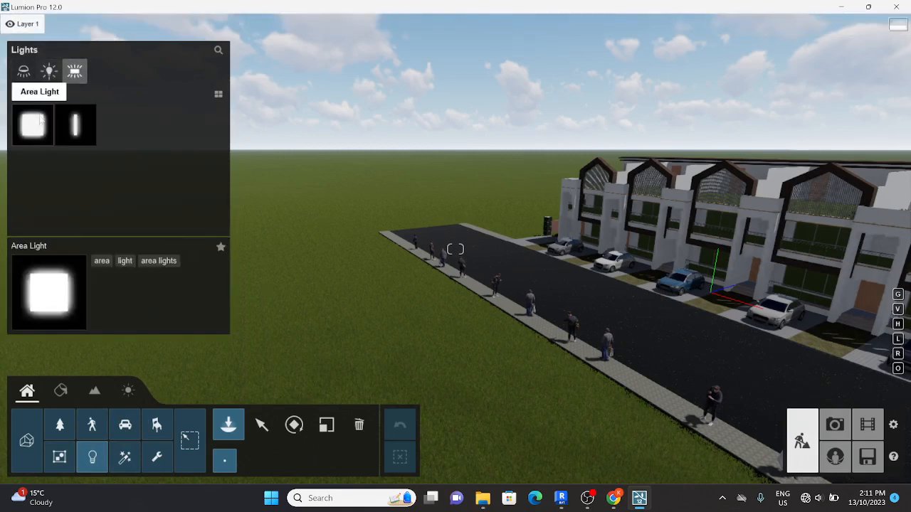
left_click(48, 72)
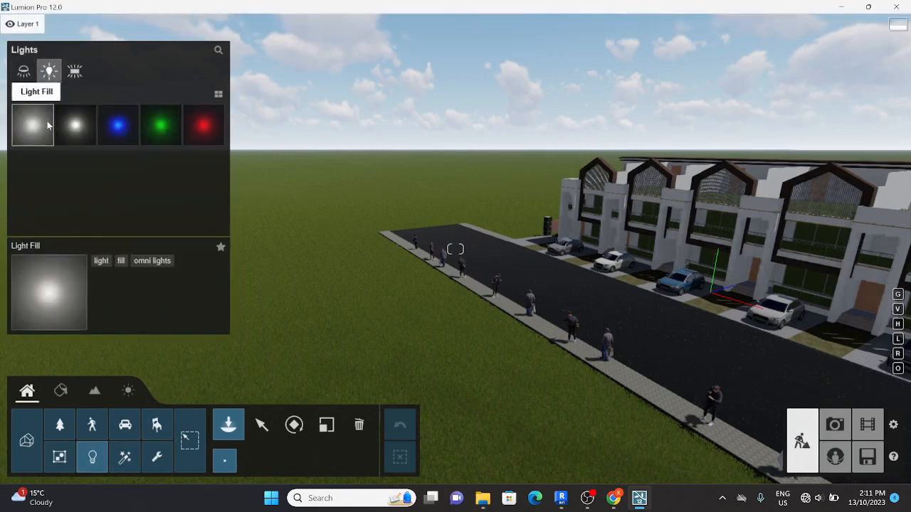
right_click_drag(173, 183, 324, 153)
key("w")
key("w")
right_click_drag(455, 249, 455, 229)
key("e")
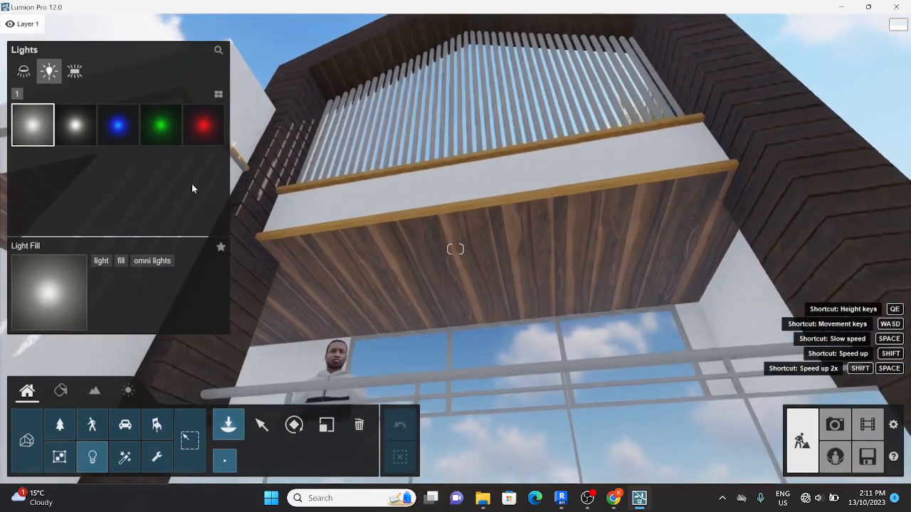
left_click(483, 272)
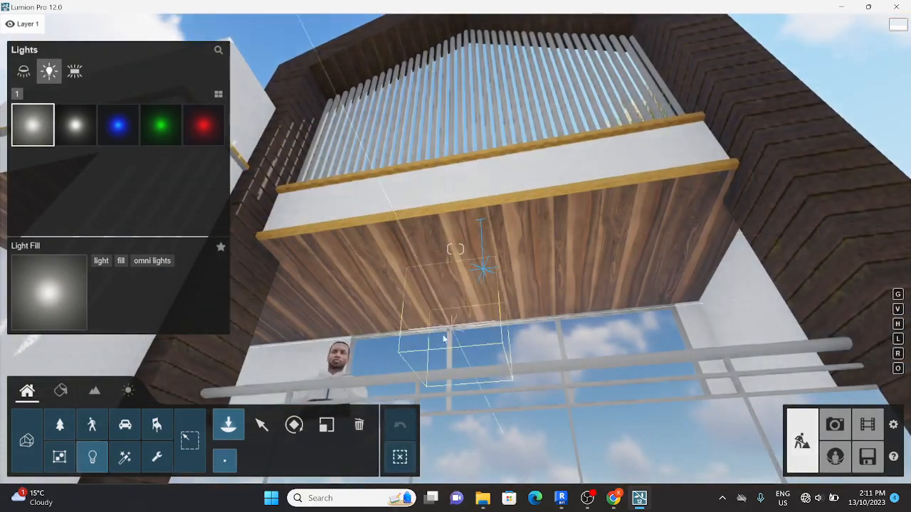
Step: Lower the sun height to just below the horizon to turn the townhouse scene to night
key("s")
key("s")
right_click_drag(353, 312, 341, 294)
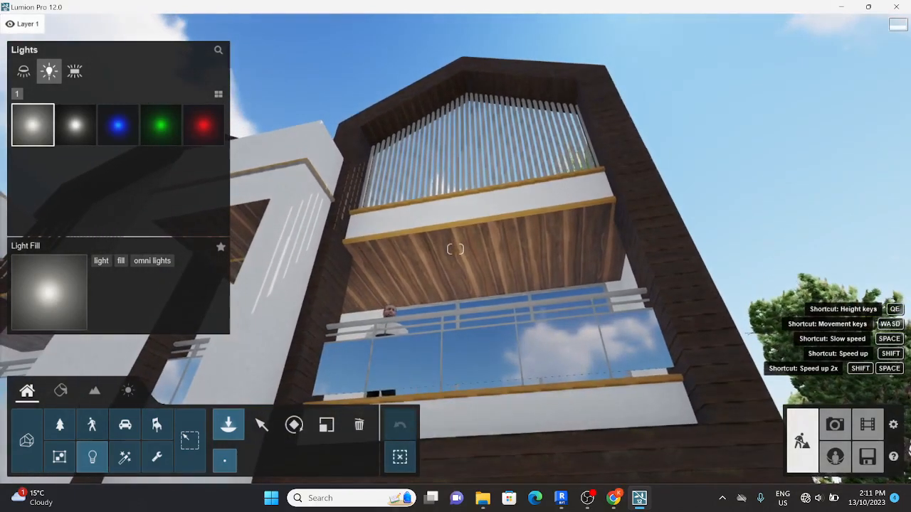
key("s")
right_click_drag(455, 250, 455, 292)
key("s")
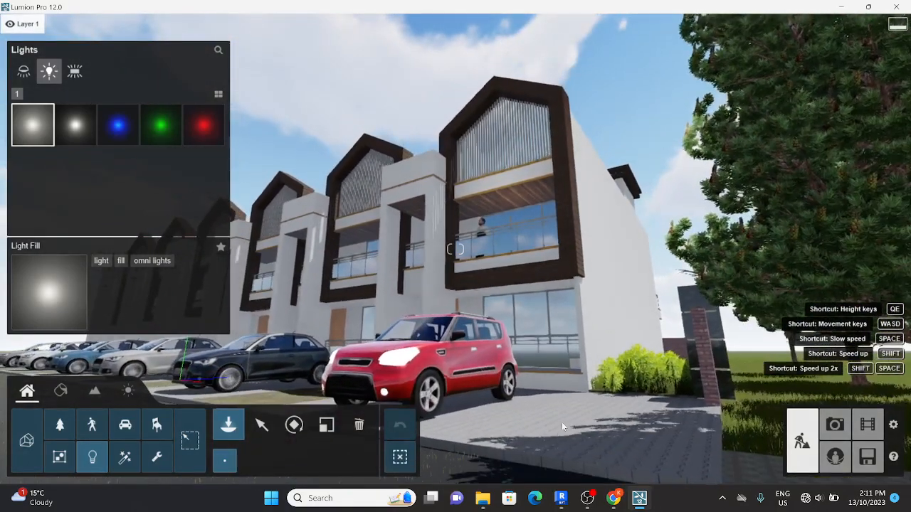
key("q")
right_click_drag(562, 422, 561, 480)
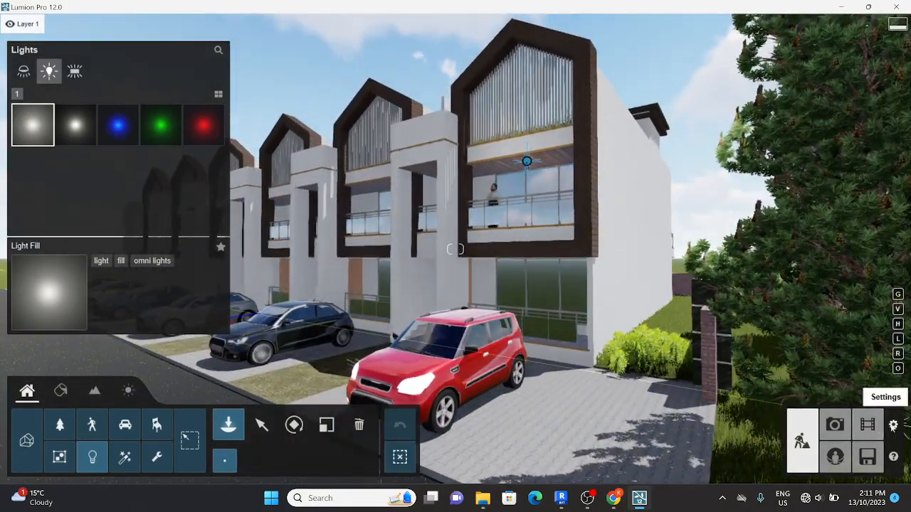
left_click(131, 390)
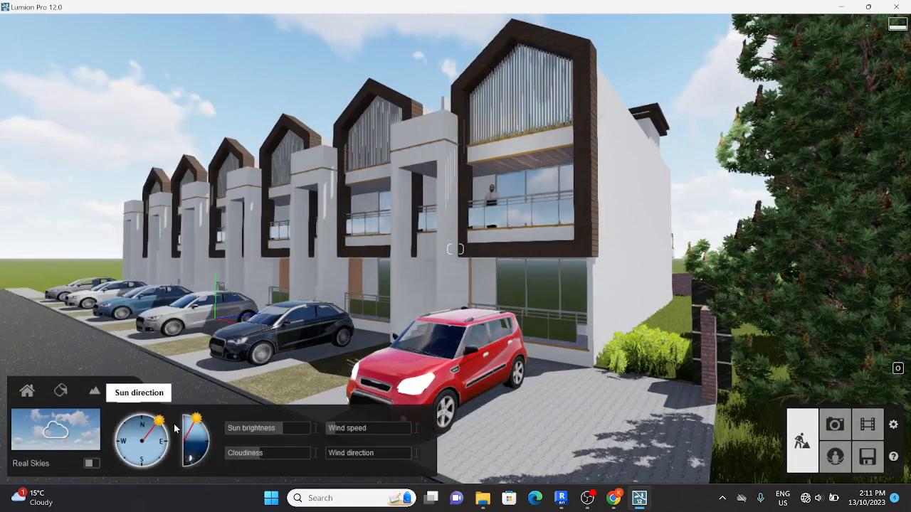
left_click_drag(195, 420, 210, 446)
Step: Examine the end balcony's lit soffit and the neighbouring townhouse fronts under the night sky
key("w")
right_click_drag(455, 249, 456, 178)
key("w")
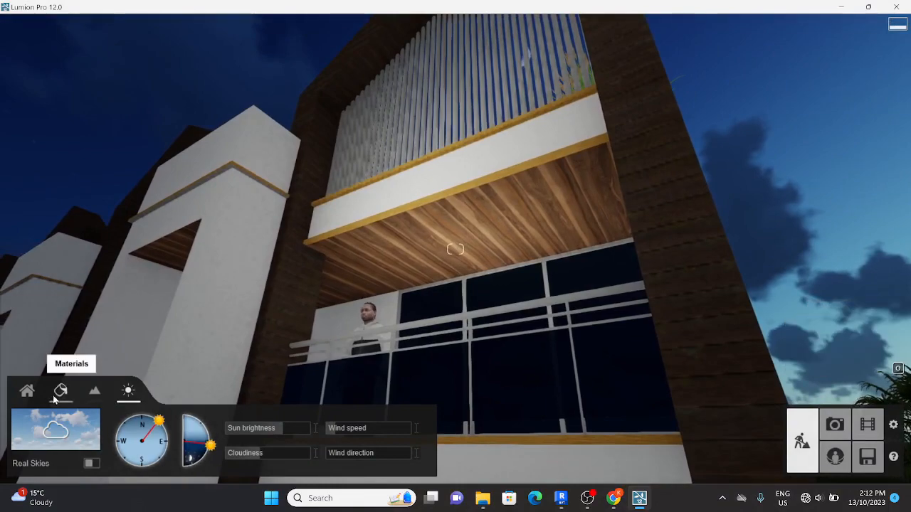
key("s")
key("a")
right_click_drag(185, 368, 205, 364)
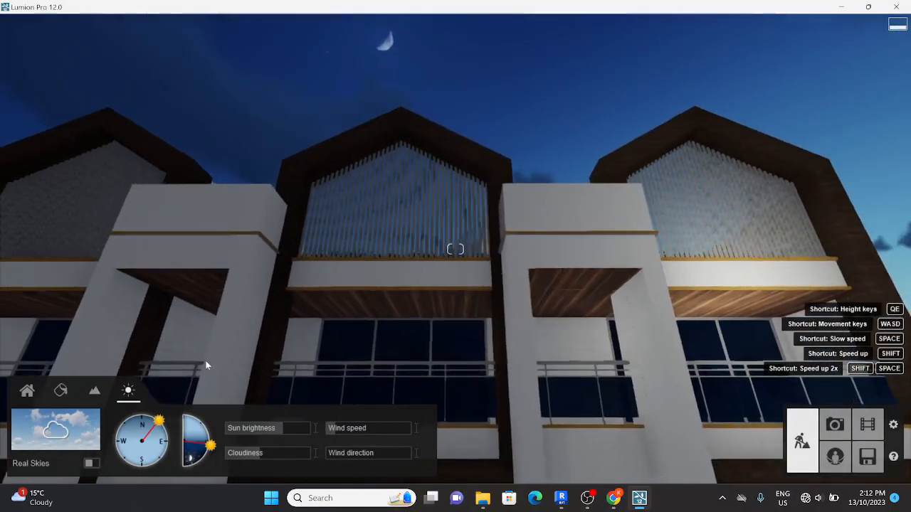
key("d")
key("d")
Step: Place a Lamp13 spotlight under the timber ceiling of the white portal beside the end balcony, and filter the light library by the spotlights tag
left_click(104, 398)
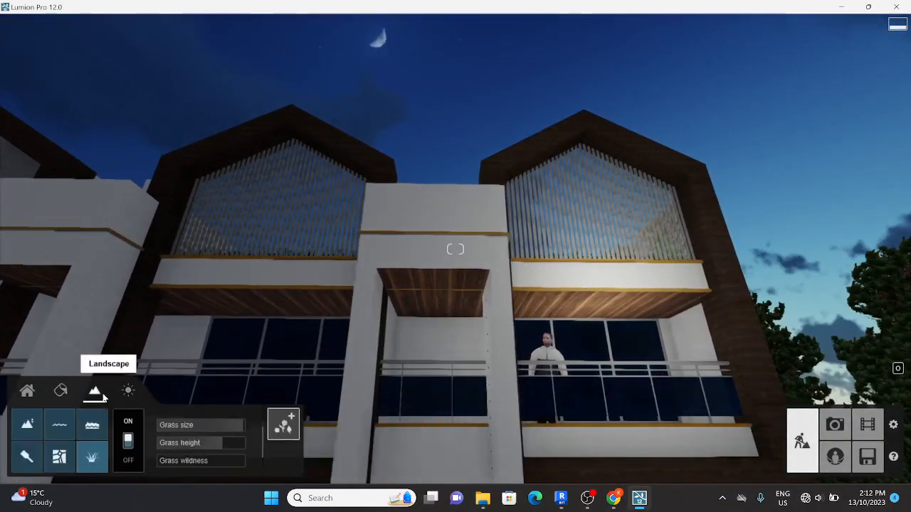
left_click(28, 391)
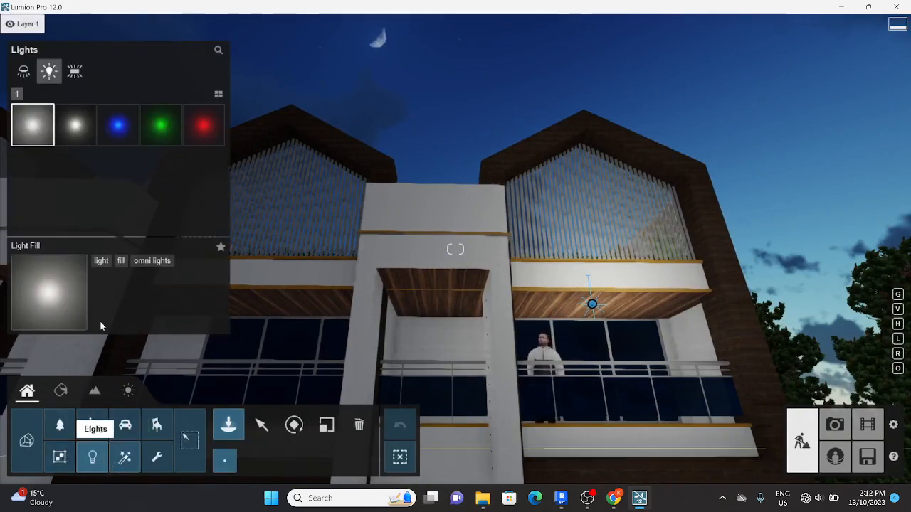
left_click(28, 74)
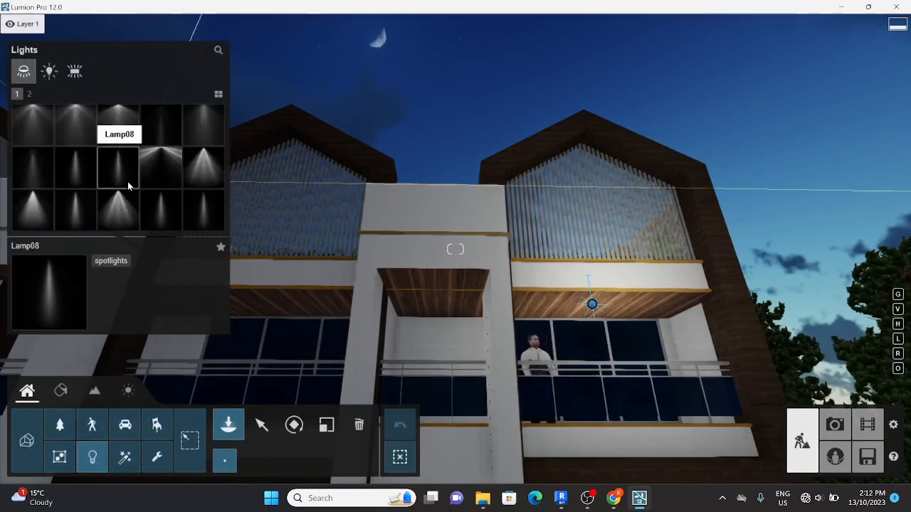
left_click(116, 203)
key("w")
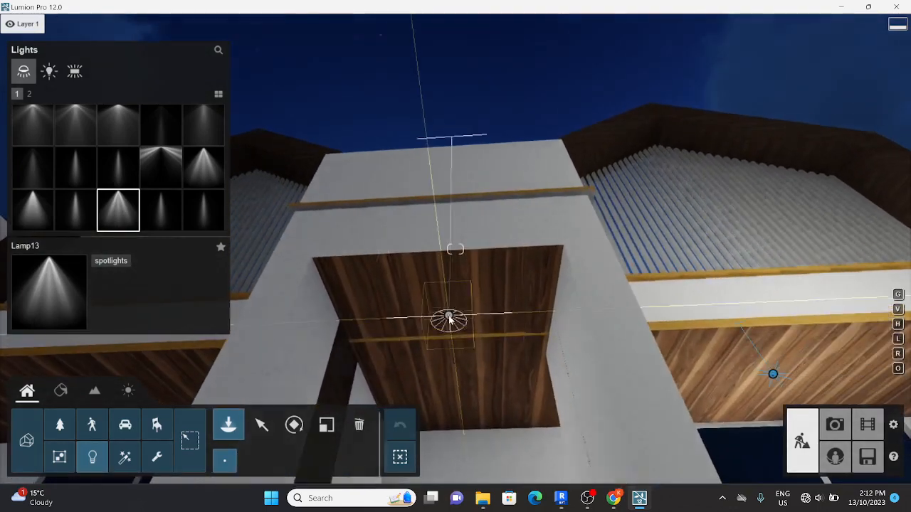
left_click(448, 321)
key("s")
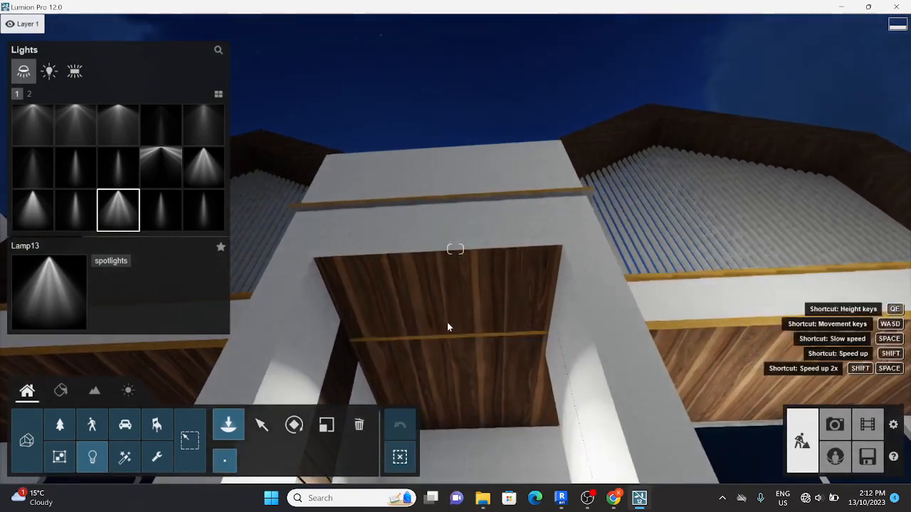
key("q")
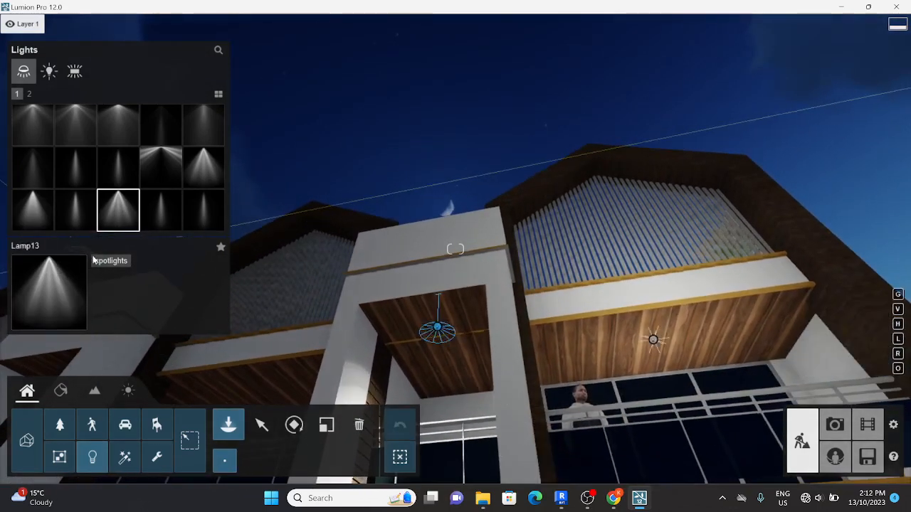
left_click(101, 262)
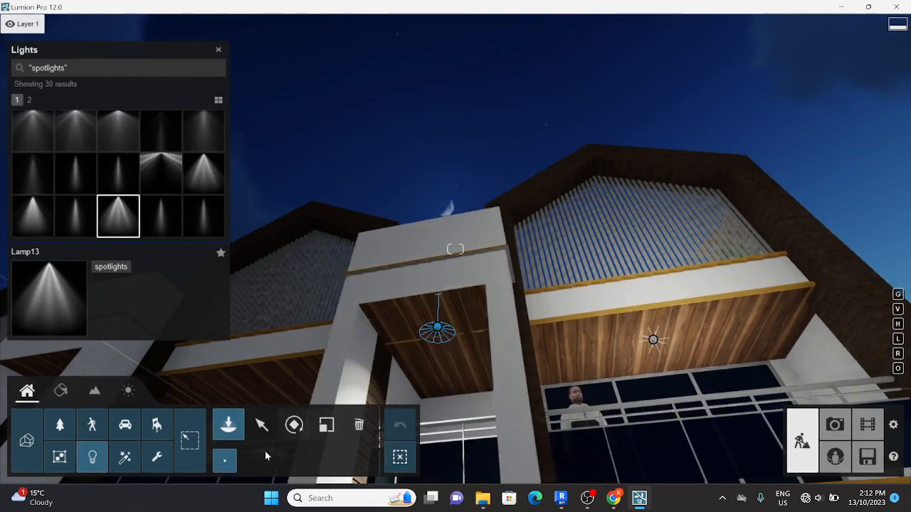
Step: Reduce the portal spotlight's brightness, turn its night activation on and set its shadows to High
left_click(271, 424)
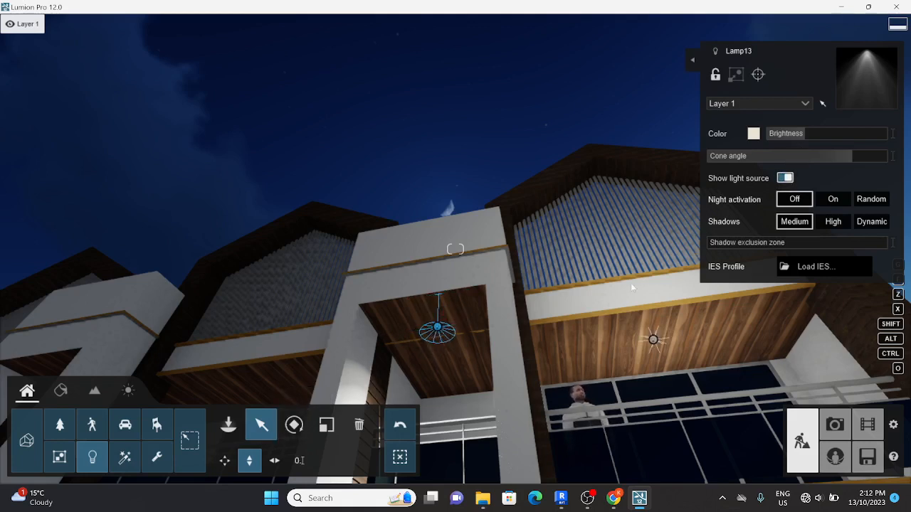
left_click(813, 133)
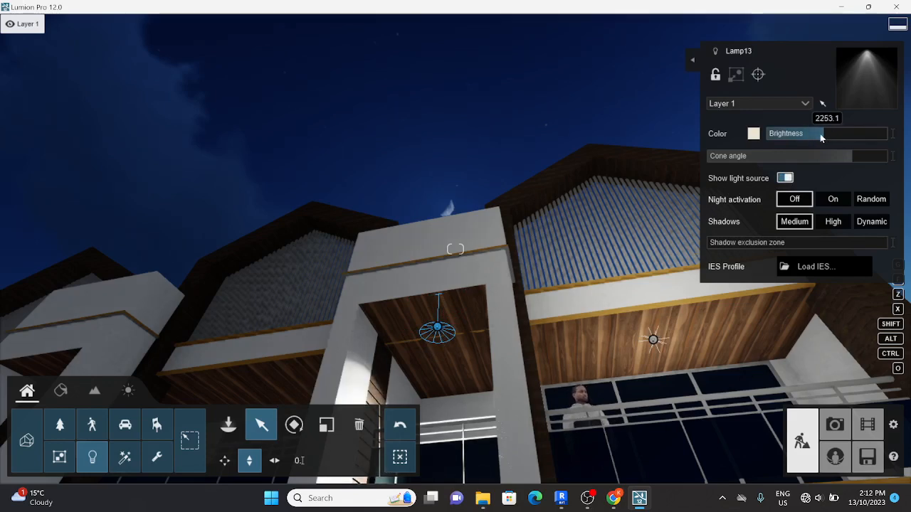
left_click_drag(821, 136, 797, 139)
key("s")
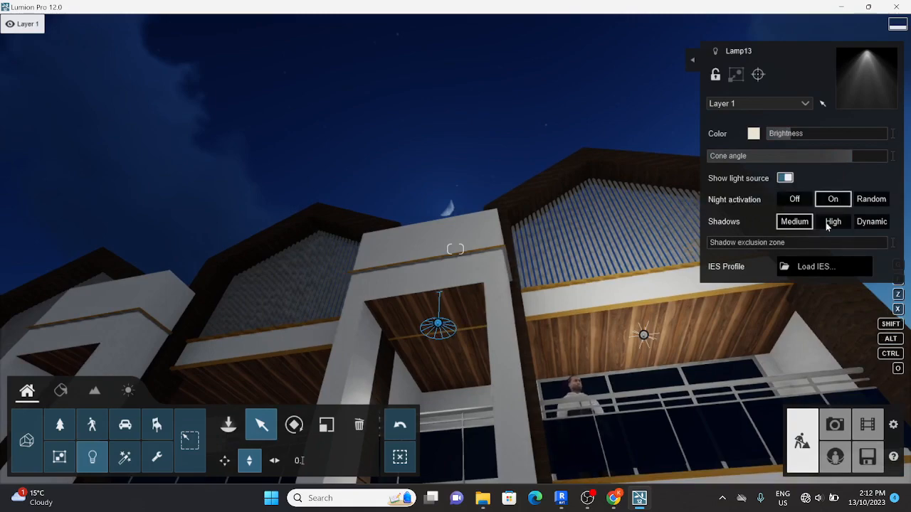
left_click(827, 222)
Step: Adjust the spotlight's height beneath the white portal's timber ceiling
key("w")
key("w")
mouse_move(490, 239)
right_mouse_down()
mouse_move(469, 306)
mouse_move(484, 302)
mouse_move(489, 239)
right_mouse_up()
key("s")
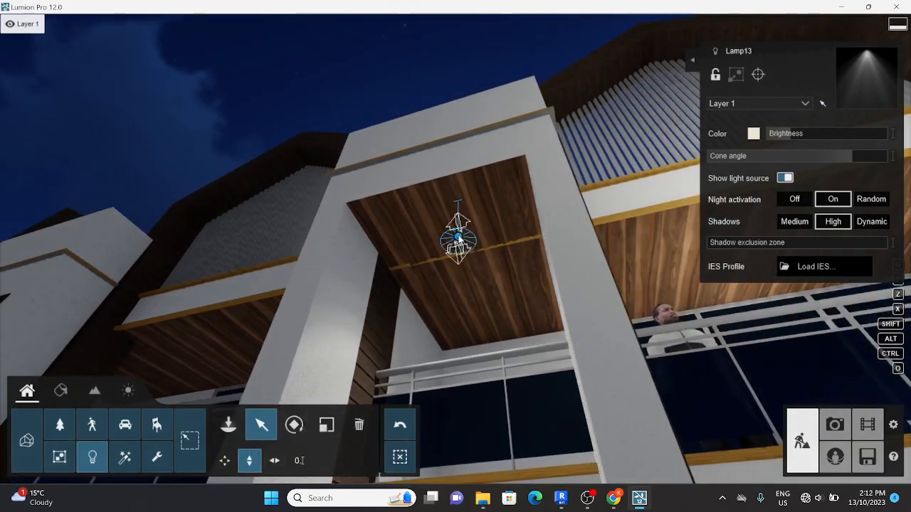
left_click_drag(458, 237, 461, 268)
Step: Deselect the spotlight and examine its effect on the portal and the townhouse row from the street
key("w")
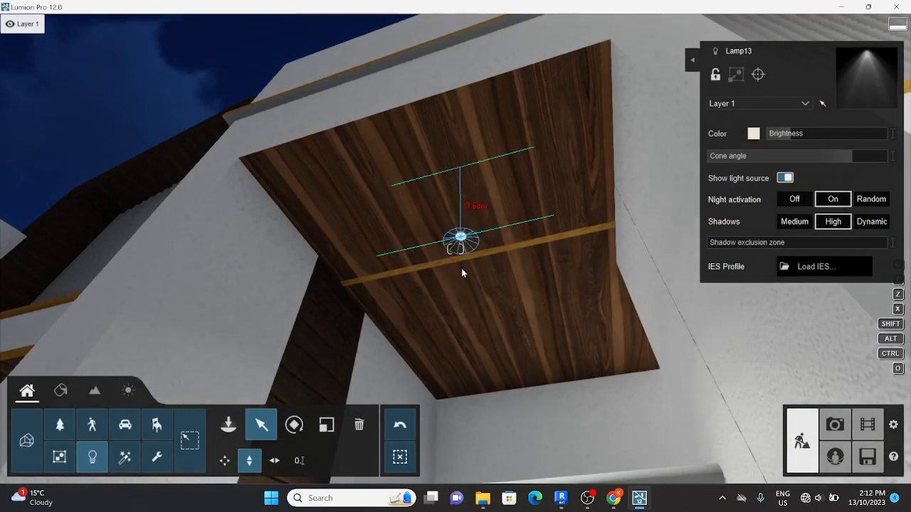
key("s")
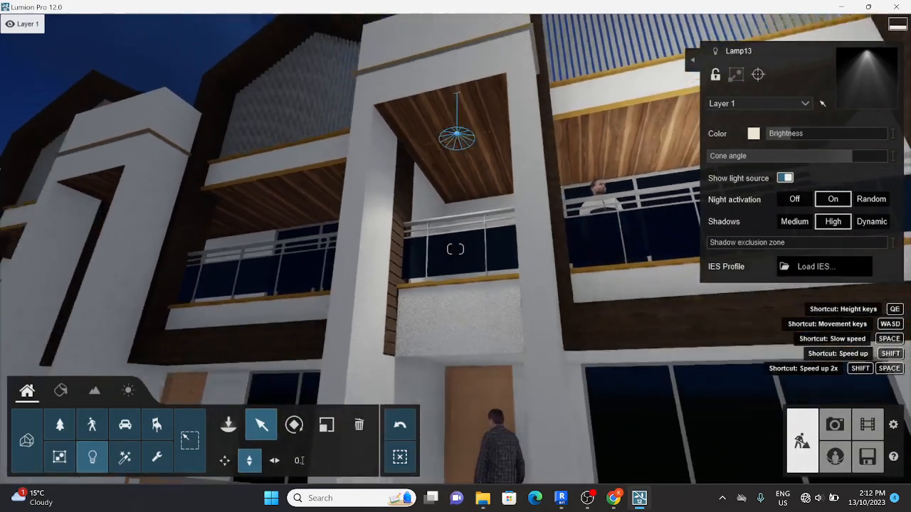
right_click_drag(462, 269, 447, 293)
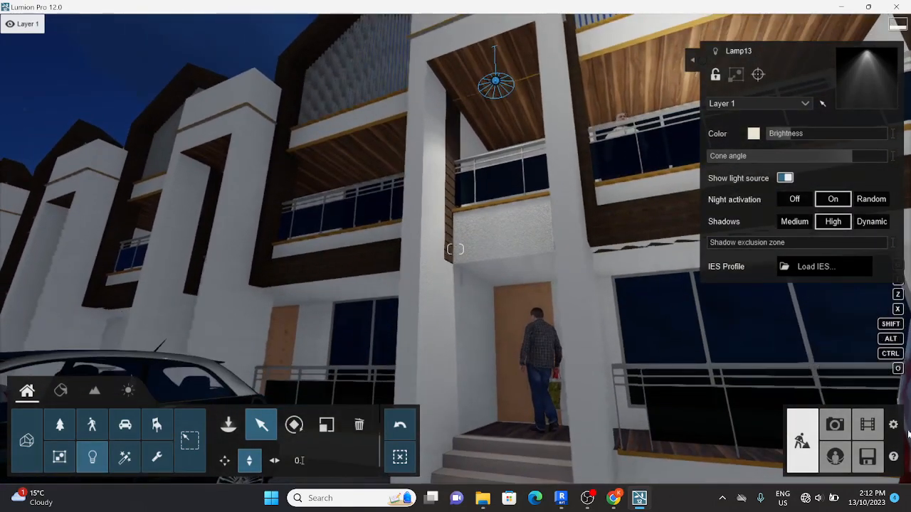
left_click(395, 457)
key("s")
key("q")
right_click_drag(455, 249, 455, 206)
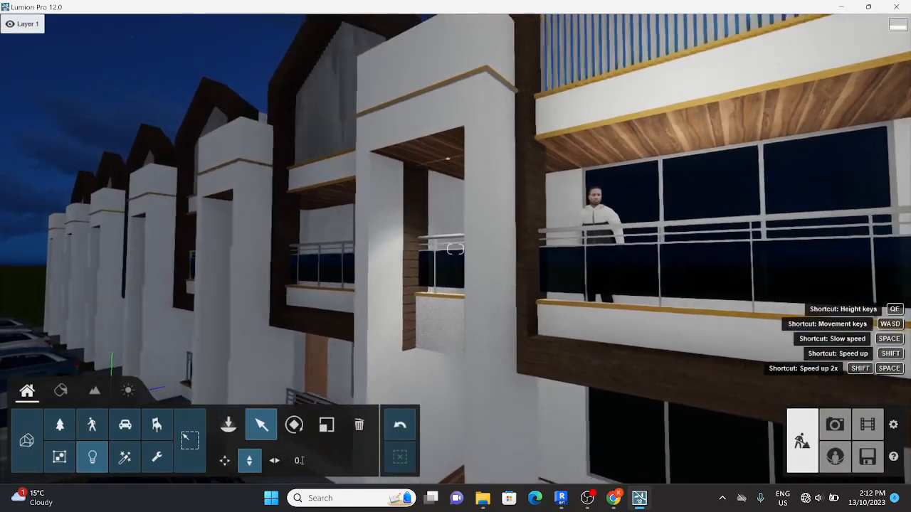
key("s")
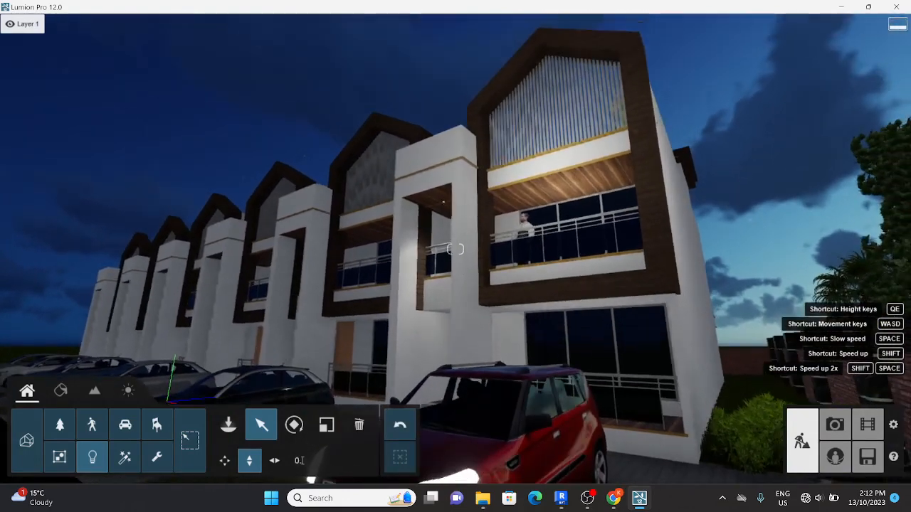
key("s")
right_click_drag(401, 327, 400, 362)
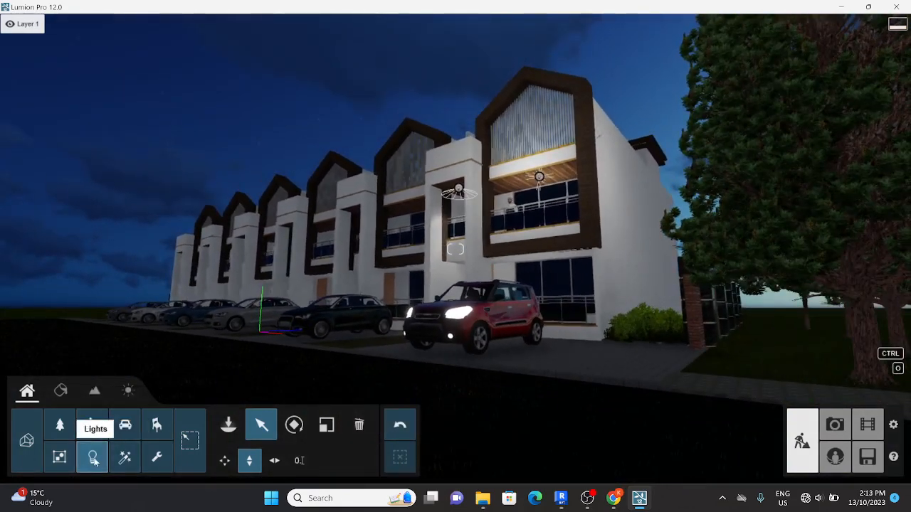
key("w")
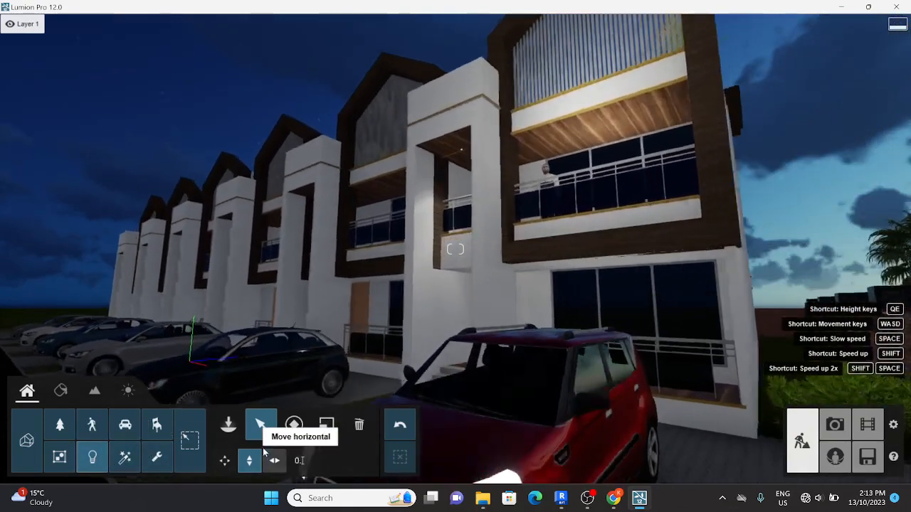
Step: Place an Area Light on the timber soffit above the neighbouring townhouse's first-floor balcony
left_click(228, 425)
left_click(228, 425)
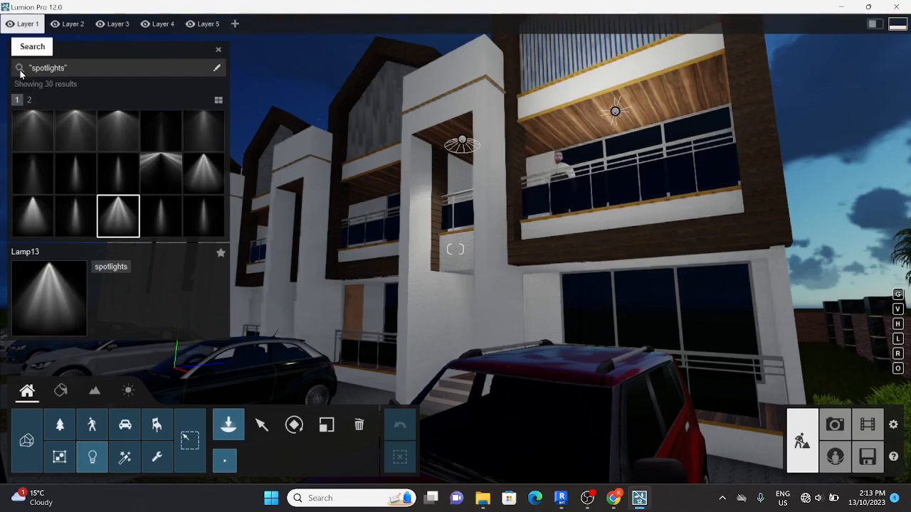
left_click(218, 52)
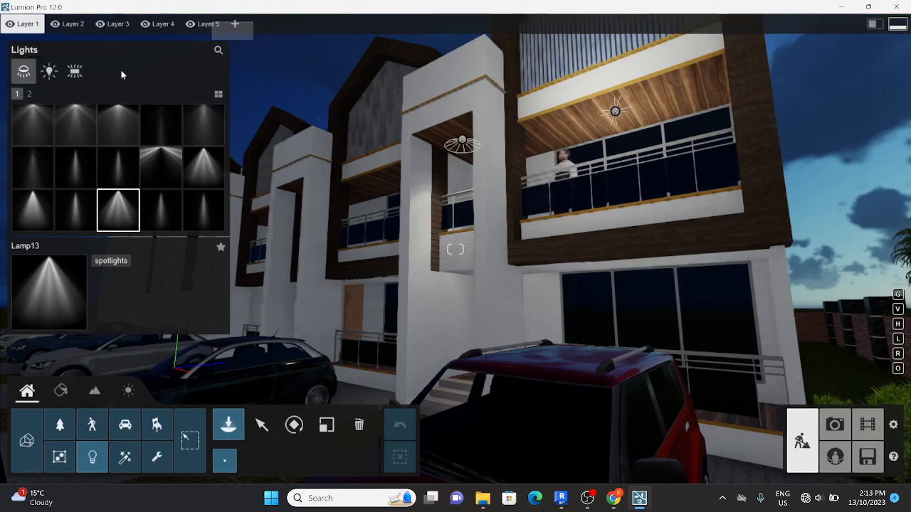
left_click(75, 71)
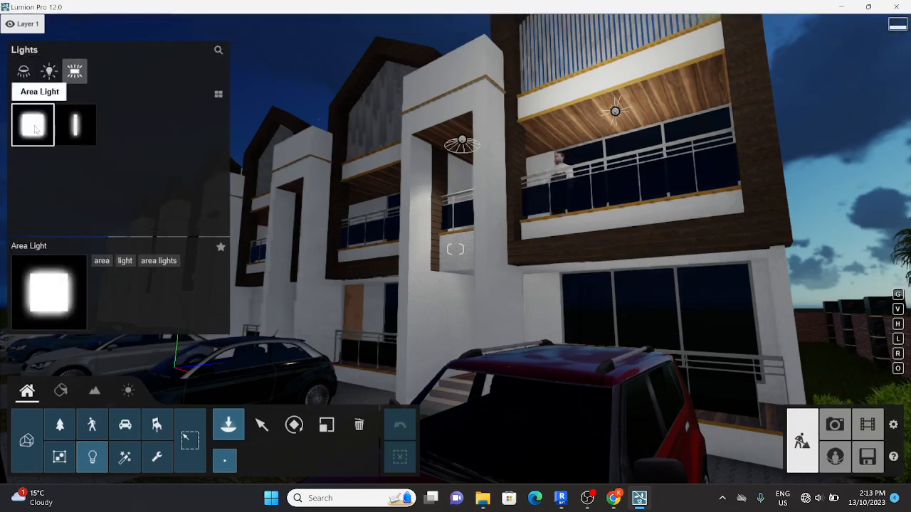
left_click(34, 128)
key("w")
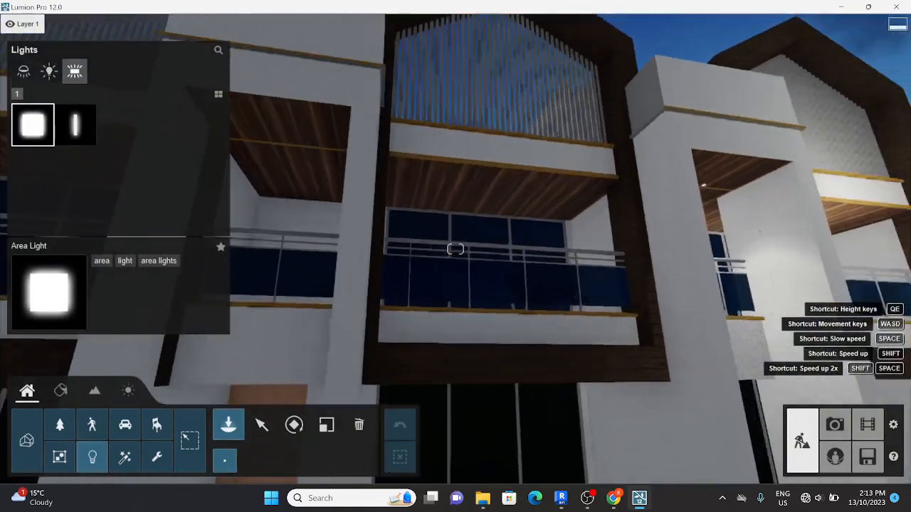
key("w")
right_click_drag(456, 249, 261, 110)
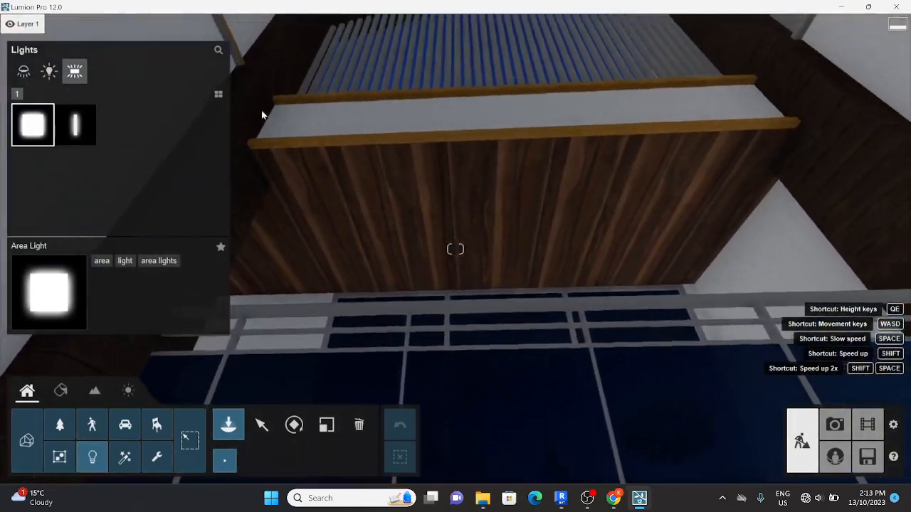
left_click(481, 230)
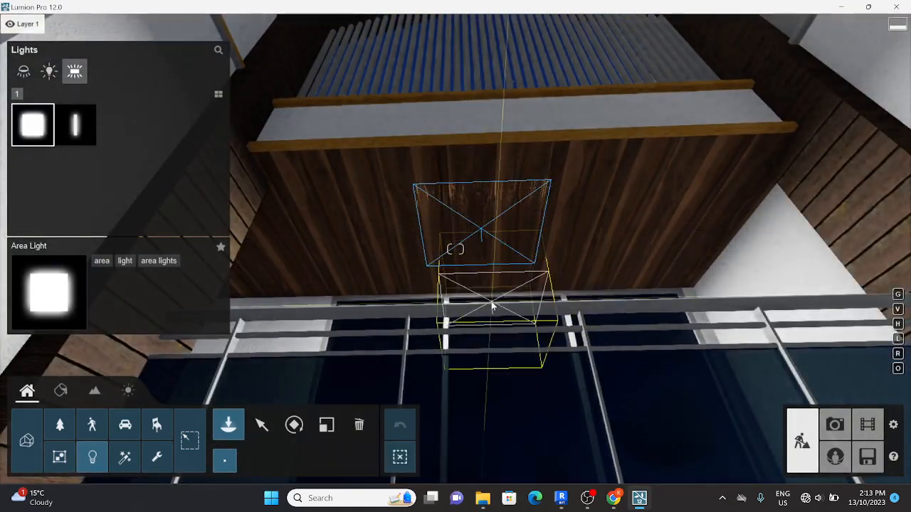
Step: Lower the area light clear of the timber soffit and reshape it into a wide, narrow strip
left_click(261, 425)
left_click(482, 245)
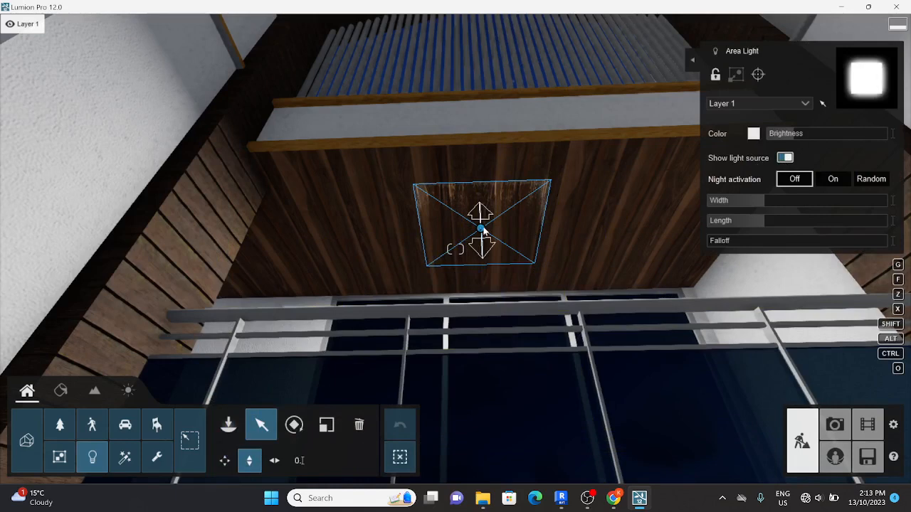
left_click_drag(483, 234, 484, 234)
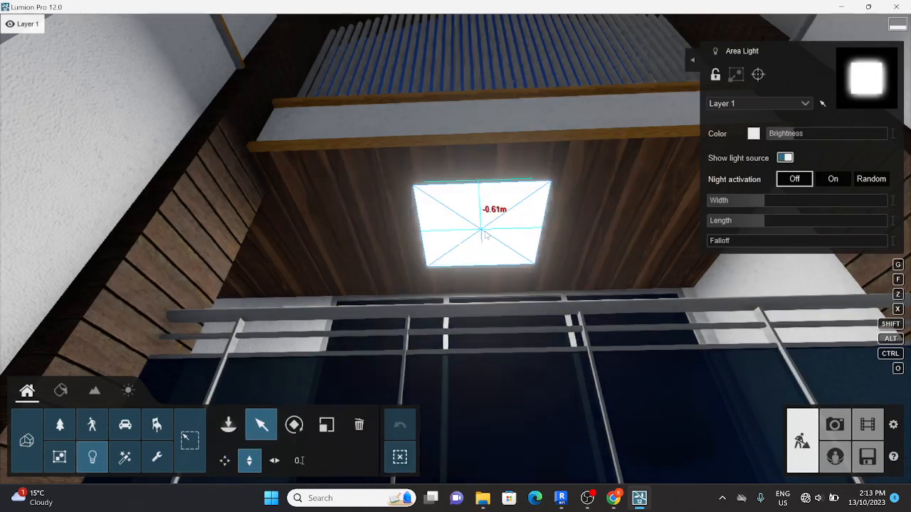
scroll(524, 253, "down", 5)
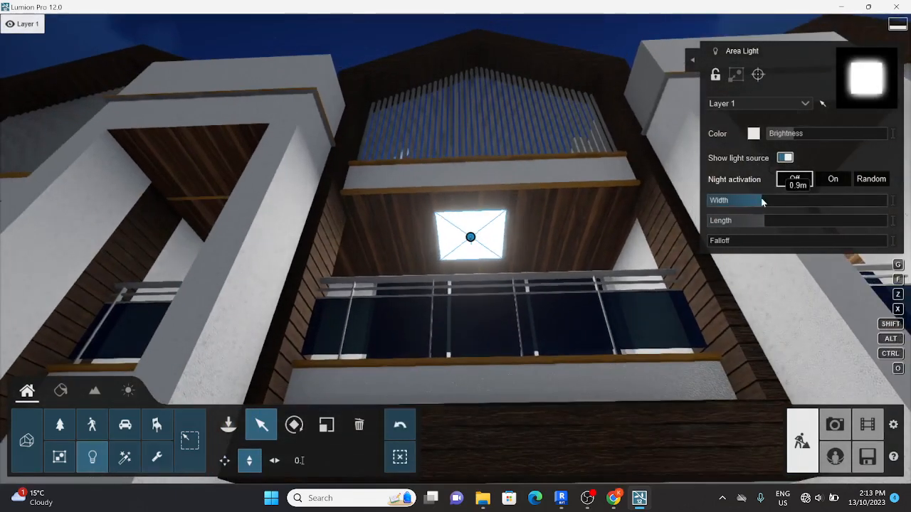
left_click_drag(762, 203, 731, 222)
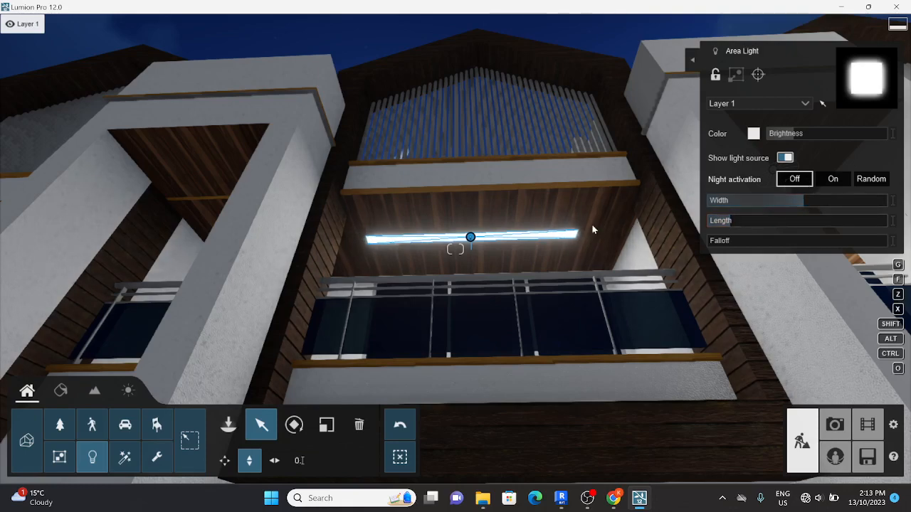
Step: Tint the balcony strip light red and raise its brightness
key("s")
right_click_drag(592, 225, 769, 145)
left_click(753, 134)
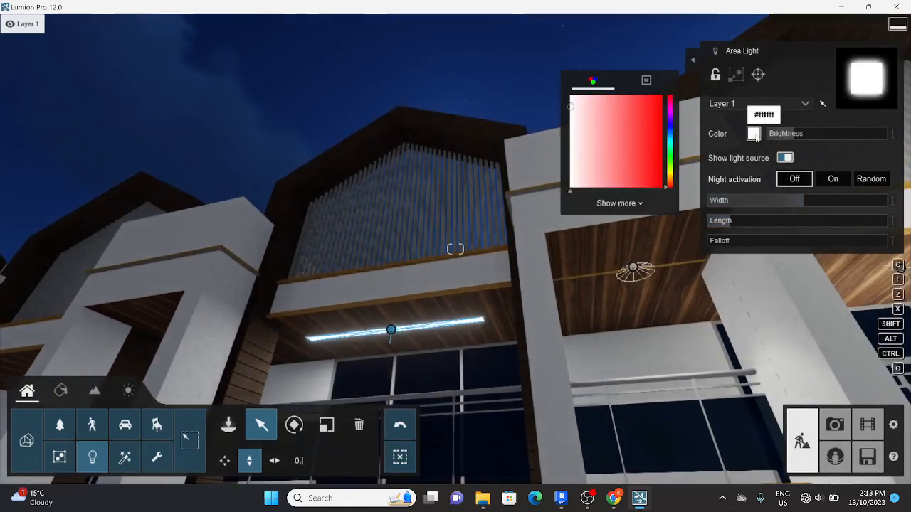
left_click(637, 121)
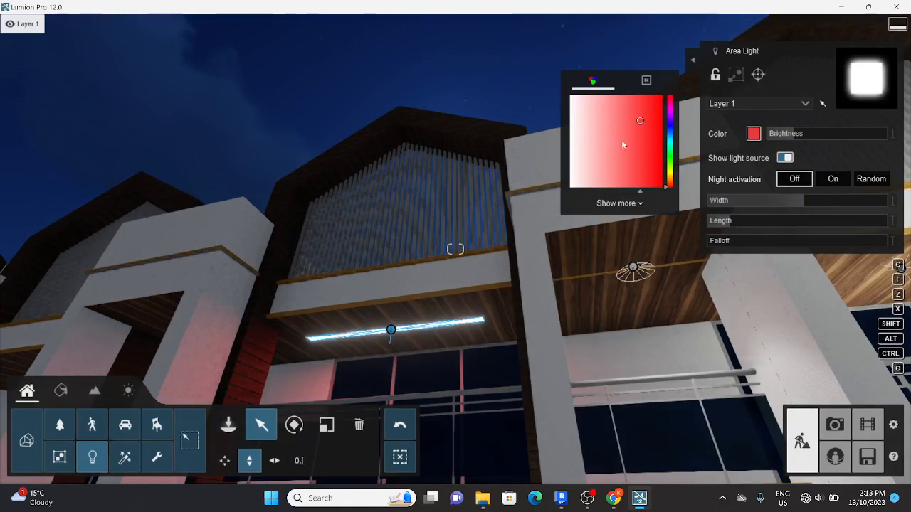
key("s")
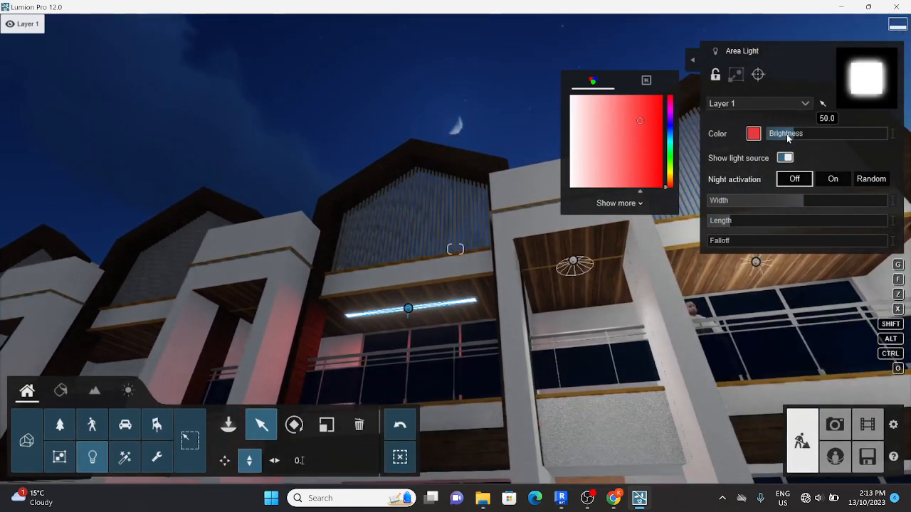
left_click_drag(786, 135, 813, 143)
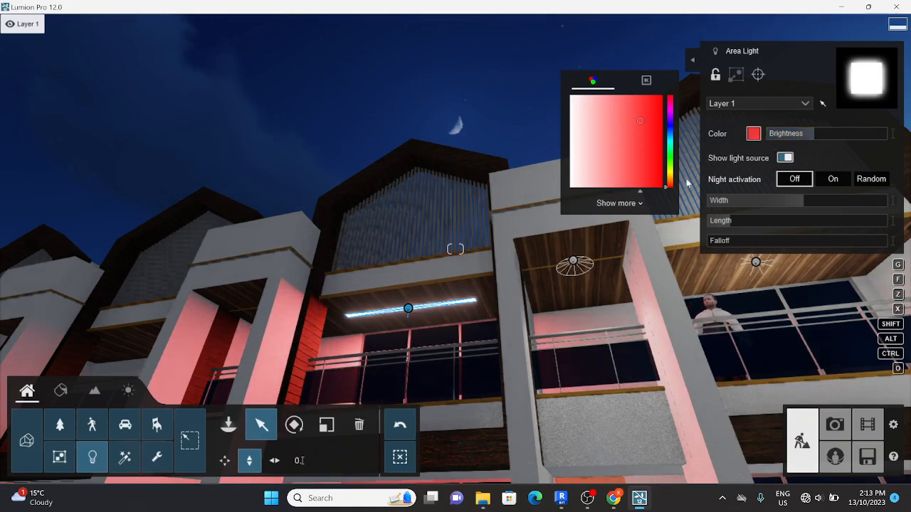
Step: Change the balcony strip light's colour to pale yellow
left_click_drag(669, 154, 670, 173)
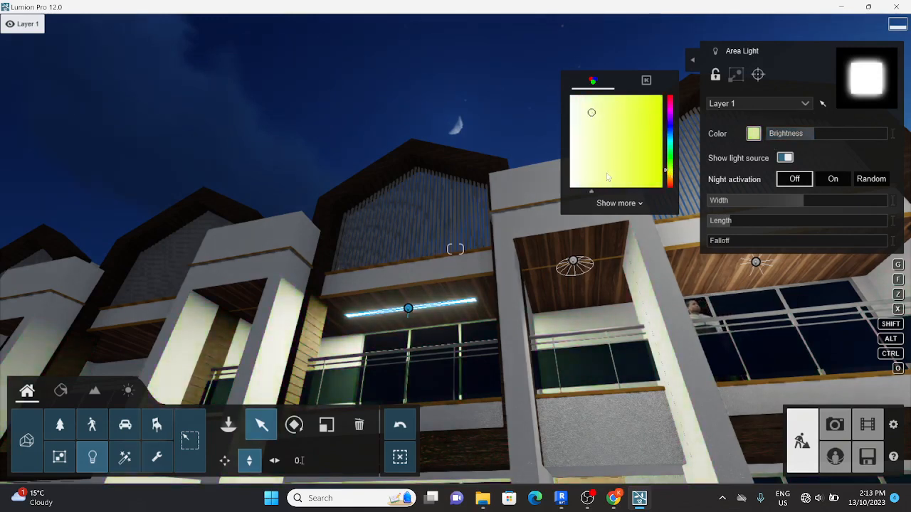
key("s")
right_click_drag(607, 177, 629, 199)
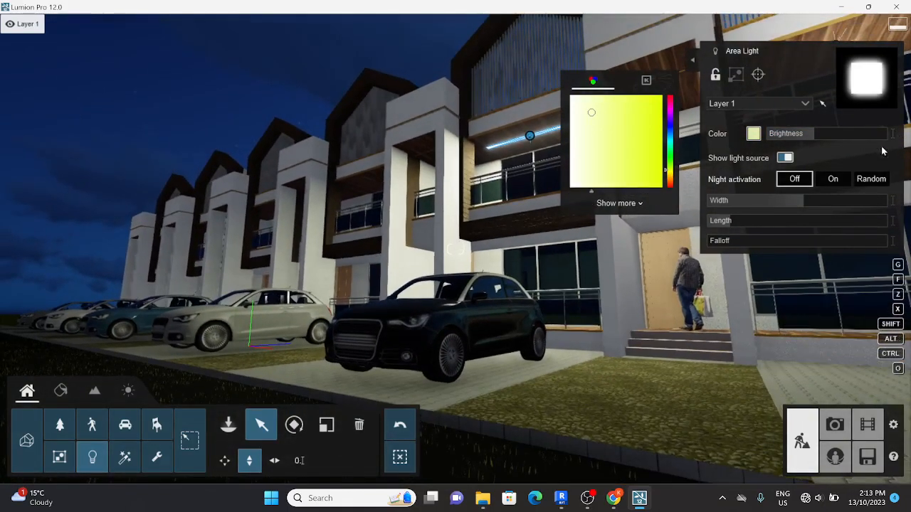
left_click(626, 344)
Step: Examine the strip light's glow on the balcony and neighbouring portals from the street
key("d")
right_click_drag(627, 344, 563, 310)
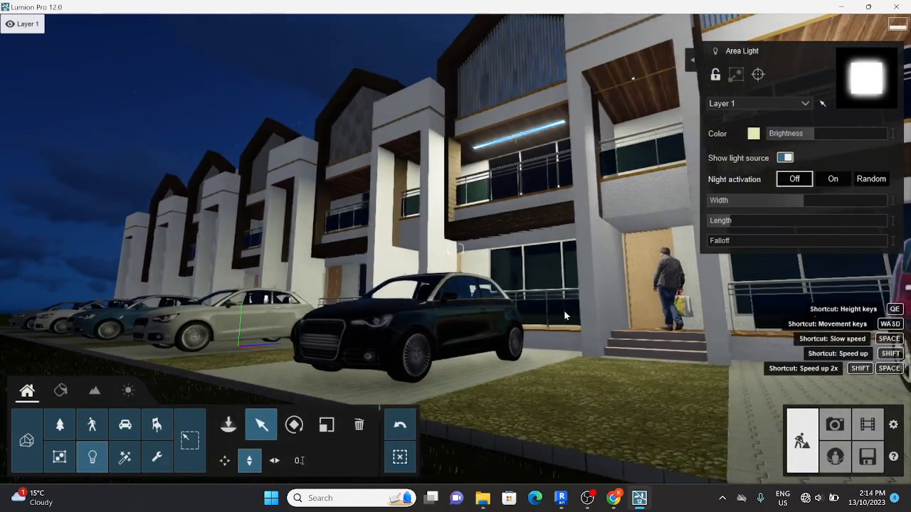
key("e")
key("q")
key("s")
right_click_drag(455, 249, 349, 242)
key("s")
key("e")
key("w")
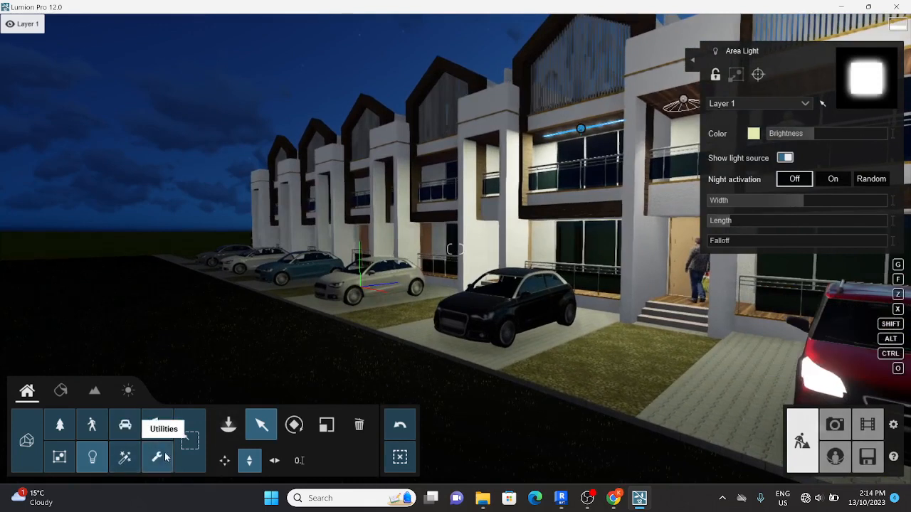
Step: Browse the Utilities, Nature, Transport and Objects libraries, including the truck models
left_click(159, 457)
left_click(237, 433)
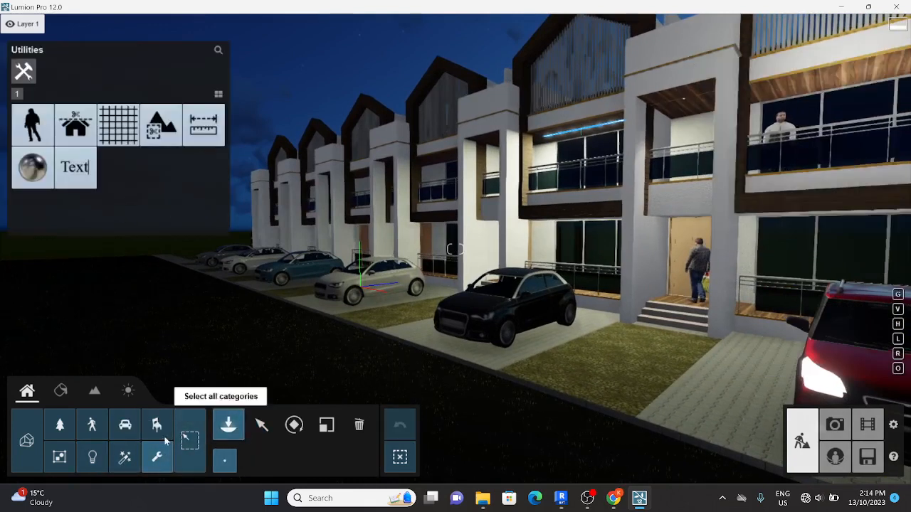
left_click(60, 425)
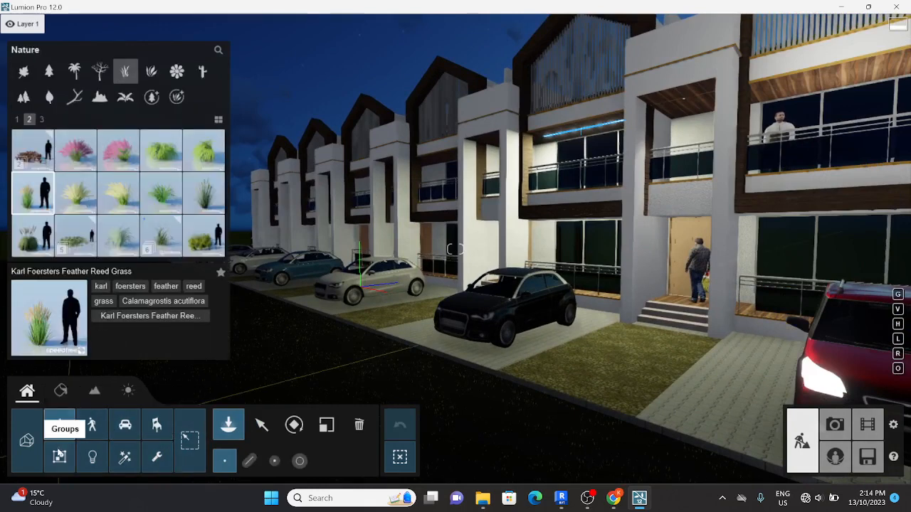
left_click(120, 435)
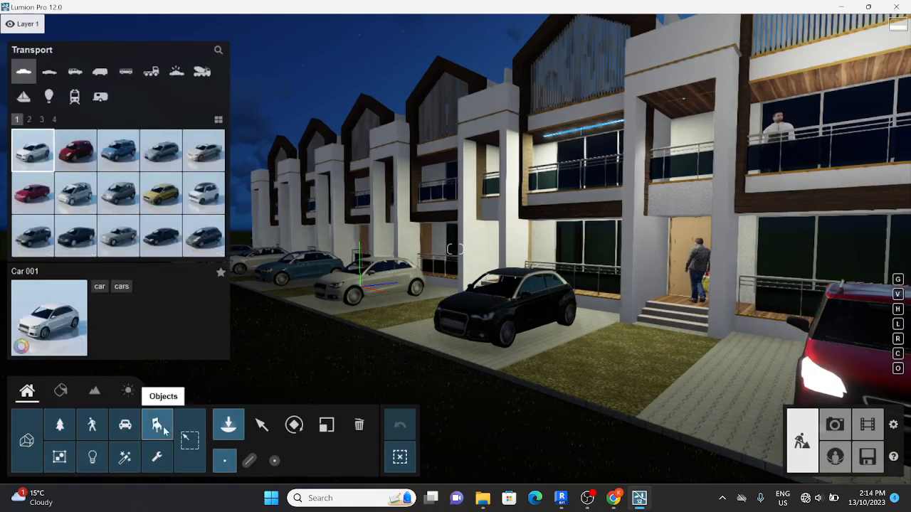
left_click(157, 426)
key("s")
right_click_drag(317, 343, 335, 356)
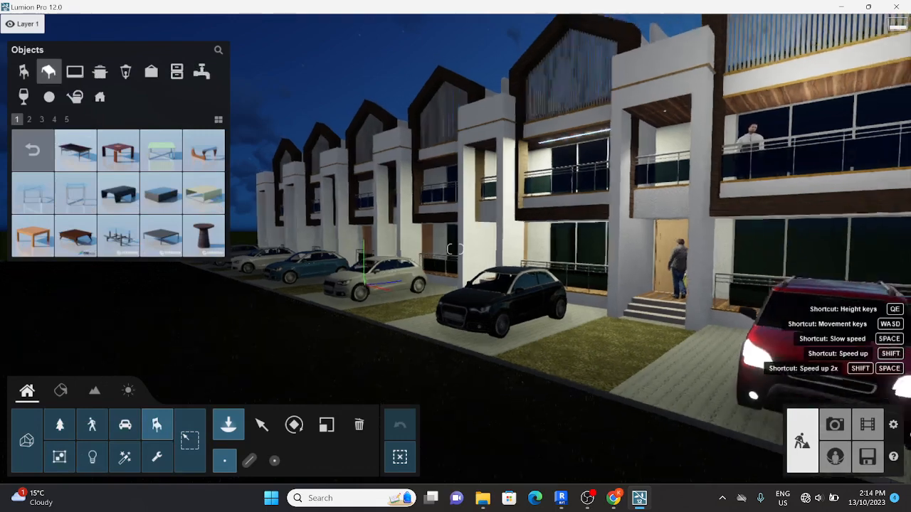
key("q")
left_click(124, 427)
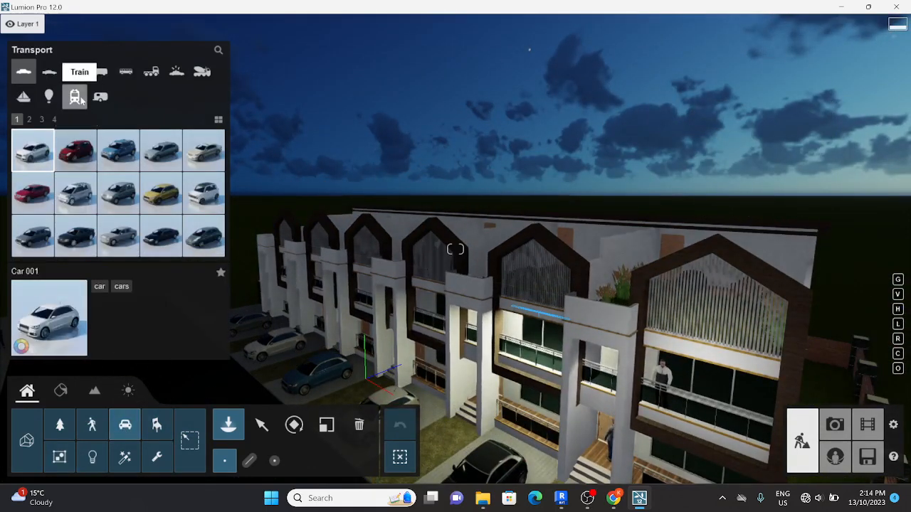
left_click(150, 74)
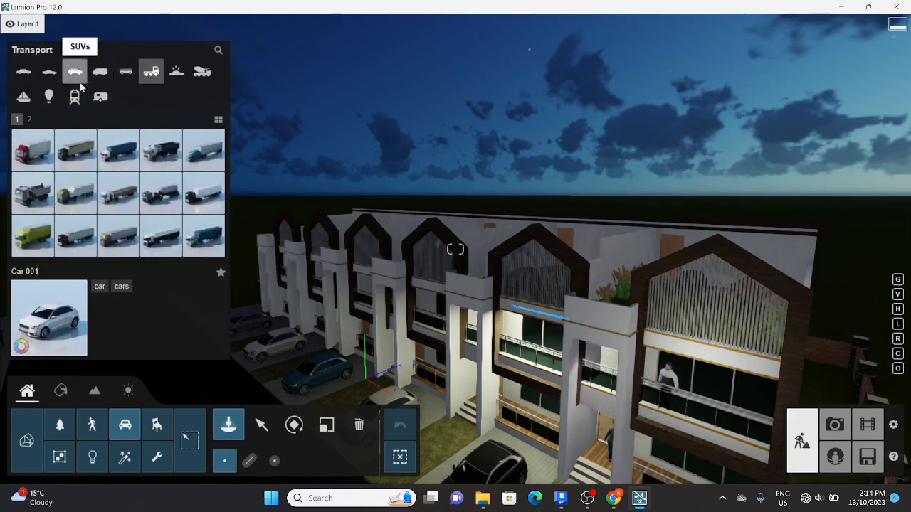
Step: Change the scene from night to daytime by raising the sun and swinging its direction to the southwest
key("s")
right_click_drag(392, 347, 356, 366)
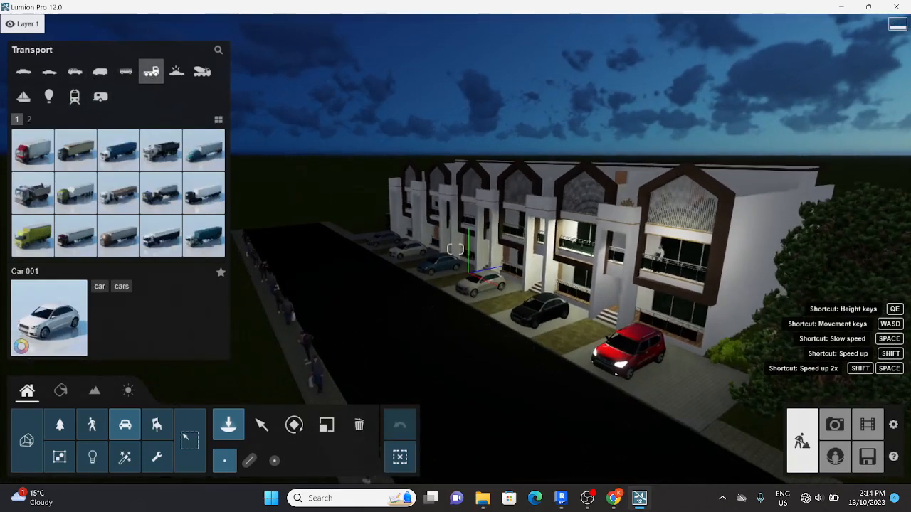
left_click(132, 394)
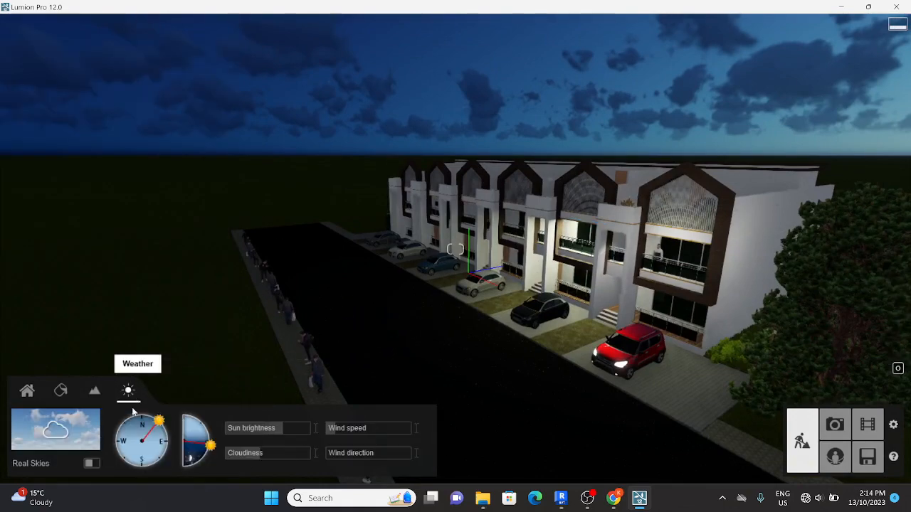
mouse_move(203, 426)
left_mouse_down()
mouse_move(211, 442)
mouse_move(210, 429)
mouse_move(131, 421)
mouse_move(114, 446)
mouse_move(118, 461)
left_mouse_up()
key("d")
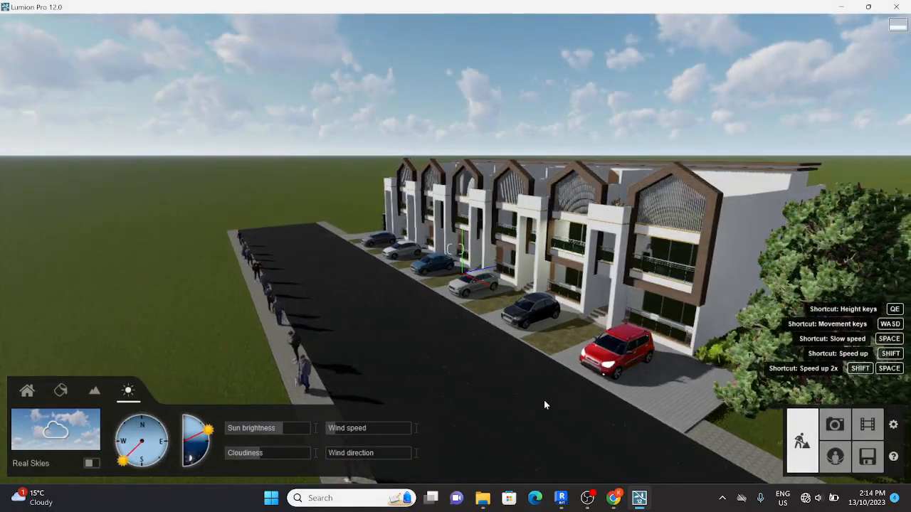
key("d")
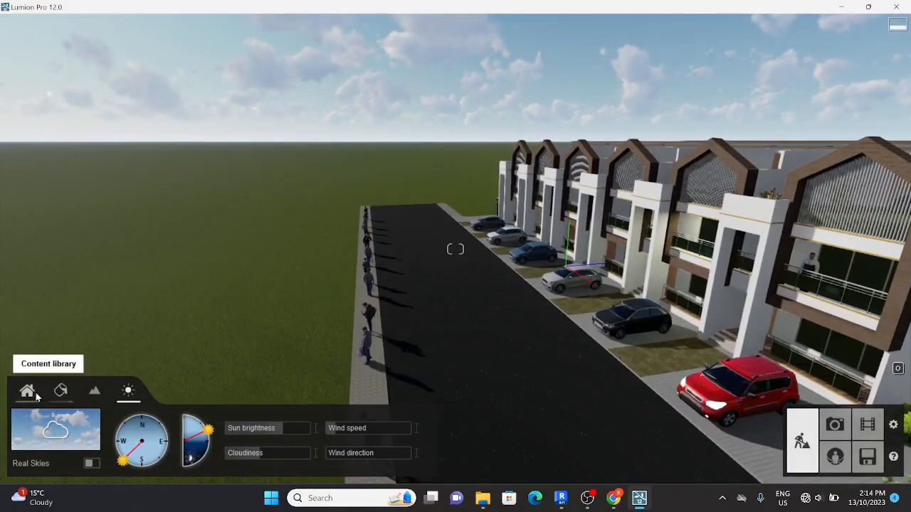
Step: Lay out a mass-placement line of cars along the middle of the road, from its far end to its near end
left_click(35, 396)
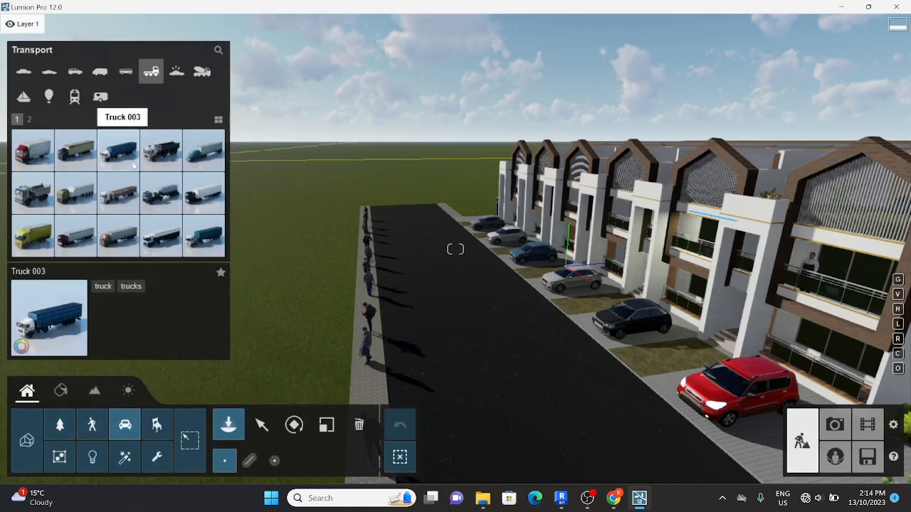
left_click(99, 71)
left_click(74, 72)
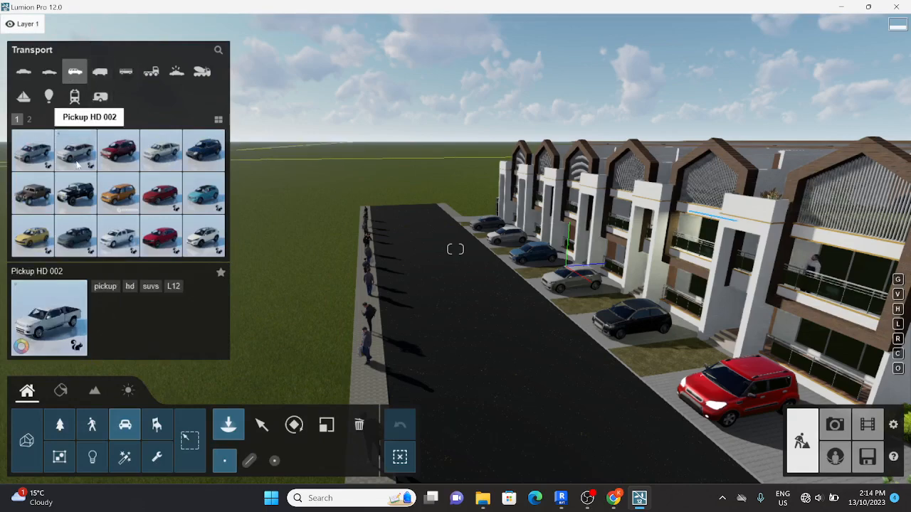
left_click(249, 461)
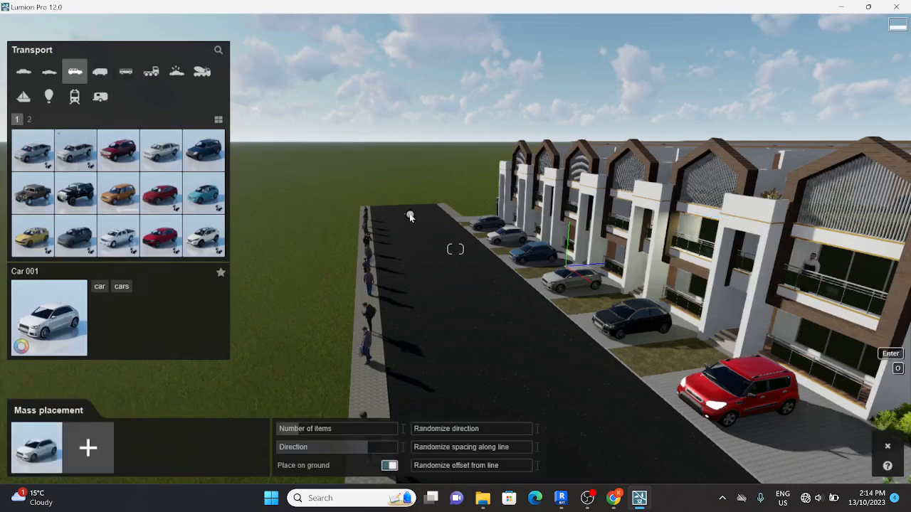
right_click_drag(422, 273, 398, 336)
left_click(809, 300)
key("s")
Step: Increase the number of cars on the line, turn them to face along the road and randomize their spacing by 0.6
left_click_drag(295, 430, 307, 431)
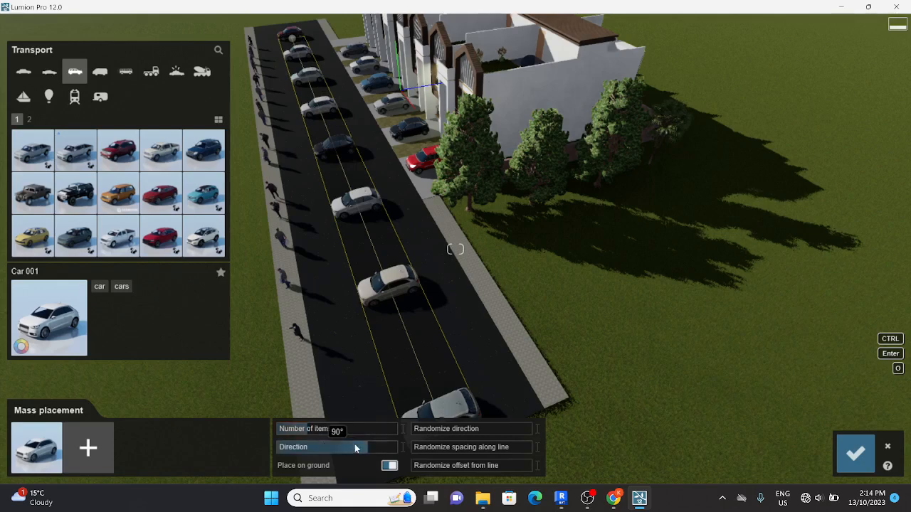
left_click_drag(356, 448, 337, 452)
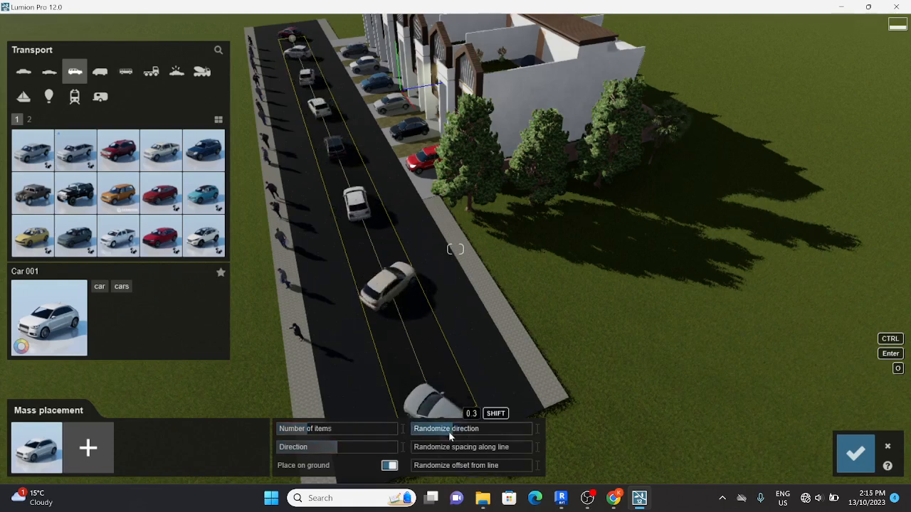
left_click_drag(455, 444, 481, 449)
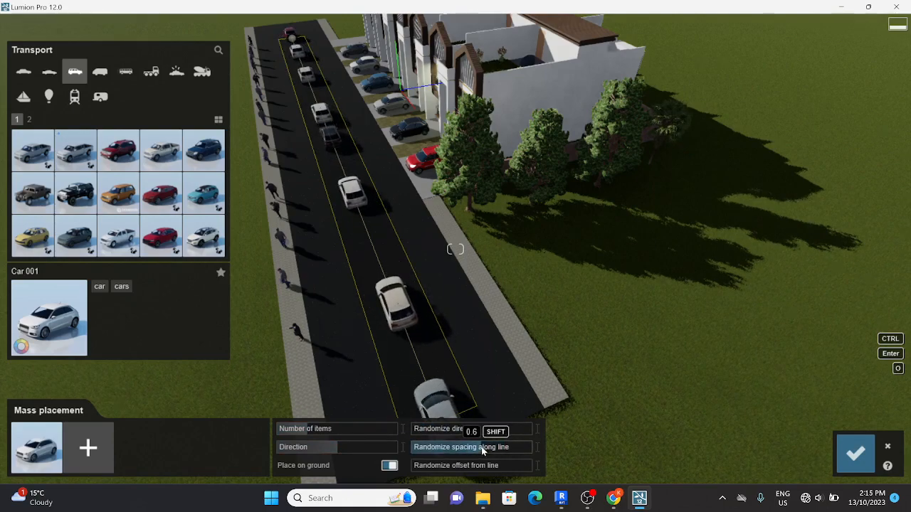
Step: Randomize the cars' offset from the line, shift both line ends to fit the road and confirm the placement
key("a")
key("a")
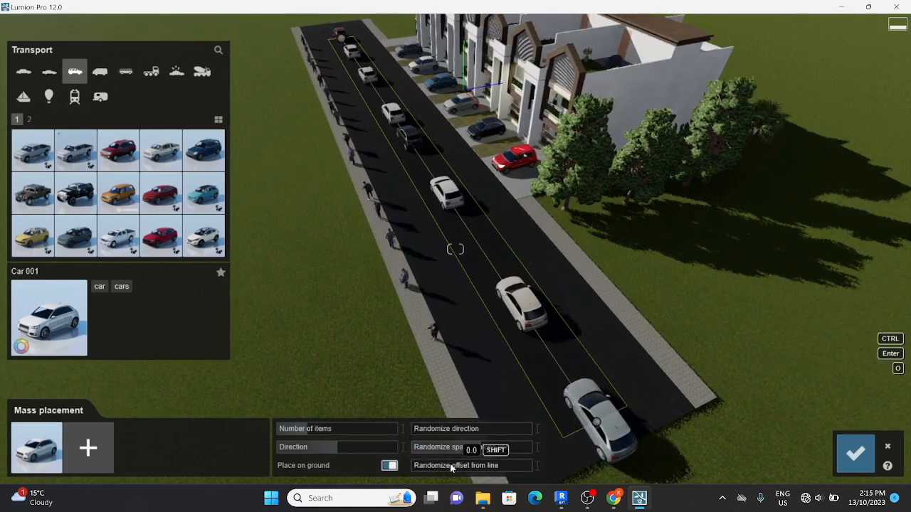
left_click_drag(451, 468, 480, 475)
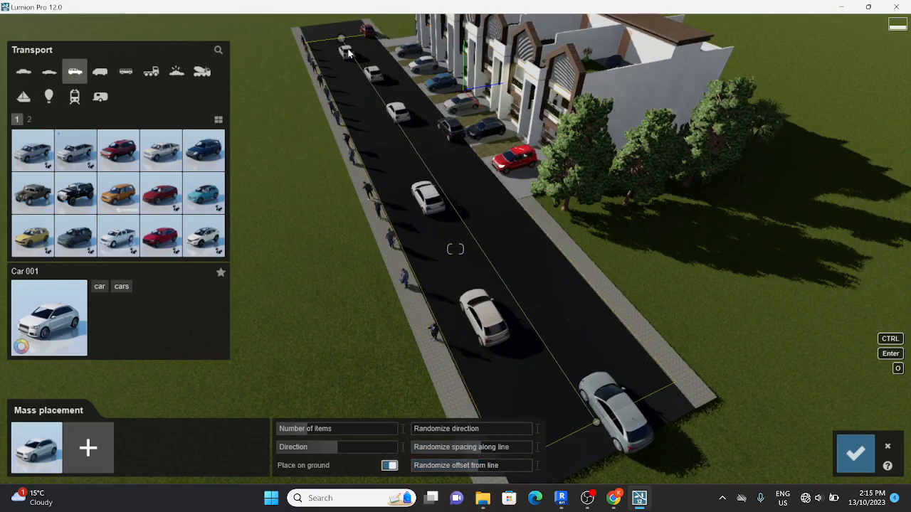
left_click_drag(342, 38, 333, 29)
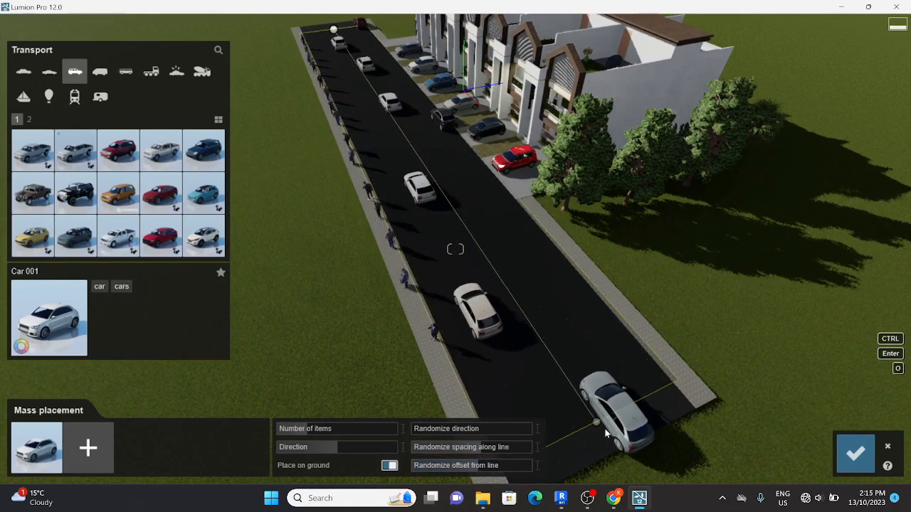
left_click_drag(603, 426, 583, 417)
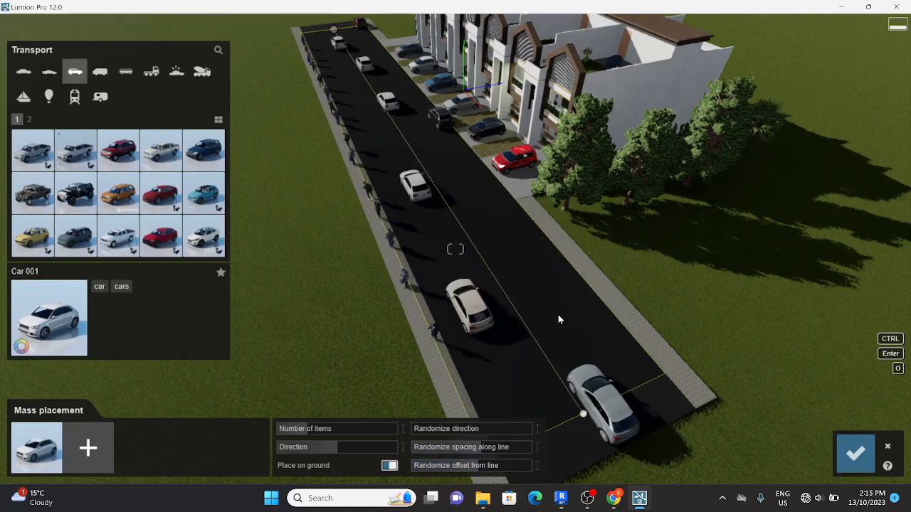
right_click_drag(559, 319, 207, 327)
key("Return")
Step: Examine the road traffic, pedestrians and townhouse row from the opposite side and from above
key("a")
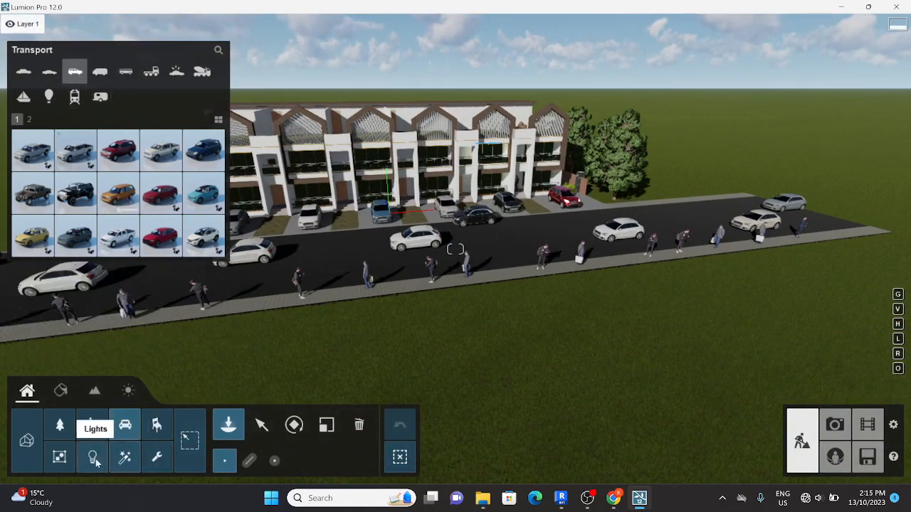
key("d")
right_click_drag(607, 285, 349, 299)
key("q")
key("d")
key("q")
key("a")
right_click_drag(455, 249, 570, 175)
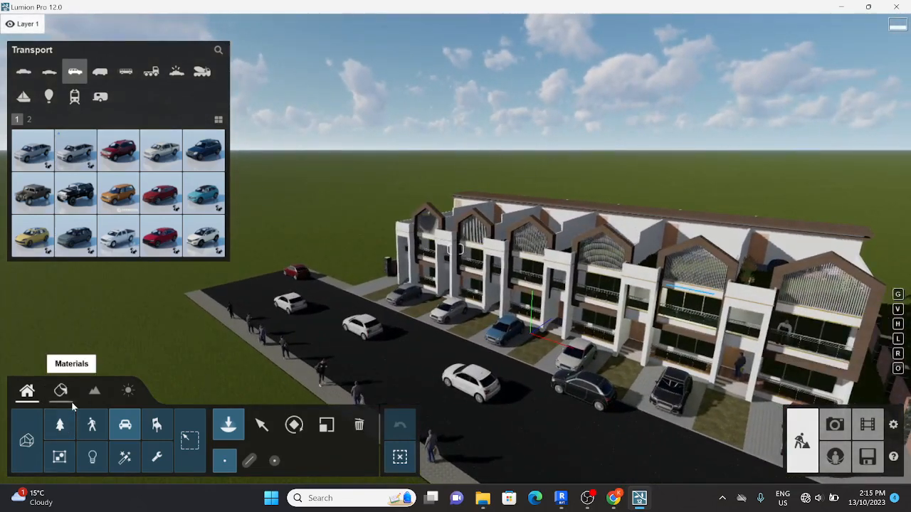
Step: Browse the Materials and Landscape modes and the Utilities, Effects, People and Animals, Transport and Objects libraries
left_click(72, 402)
left_click(93, 396)
left_click(29, 393)
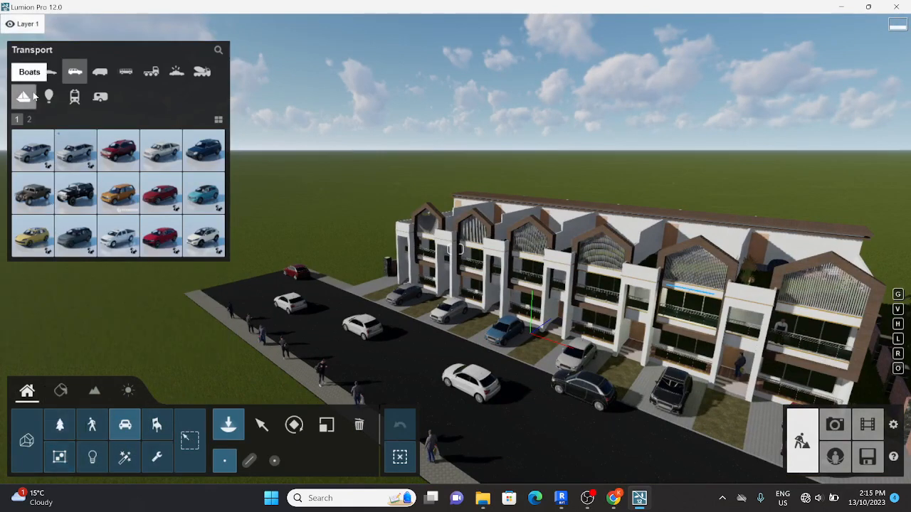
left_click(156, 459)
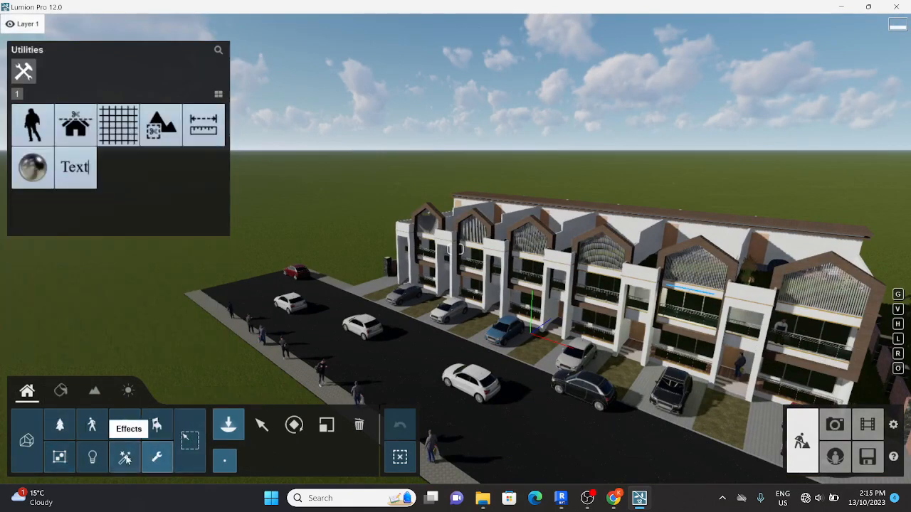
left_click(126, 459)
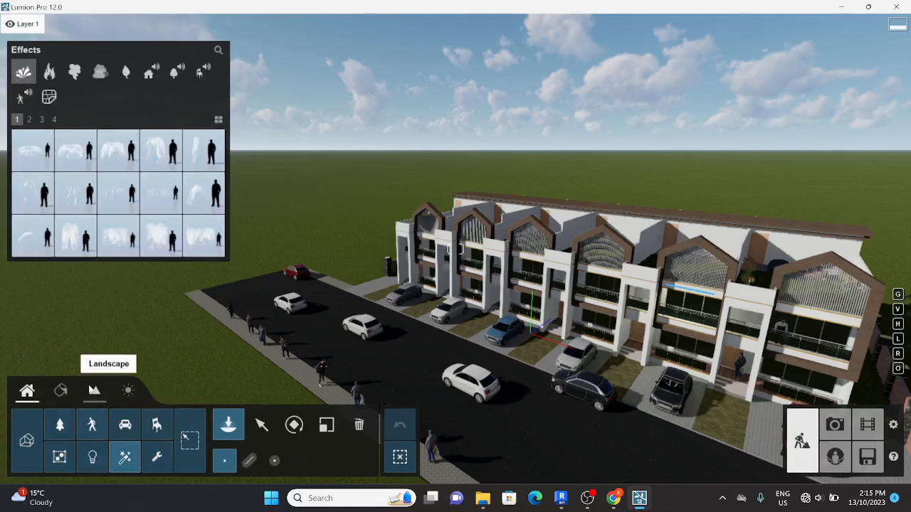
left_click(92, 425)
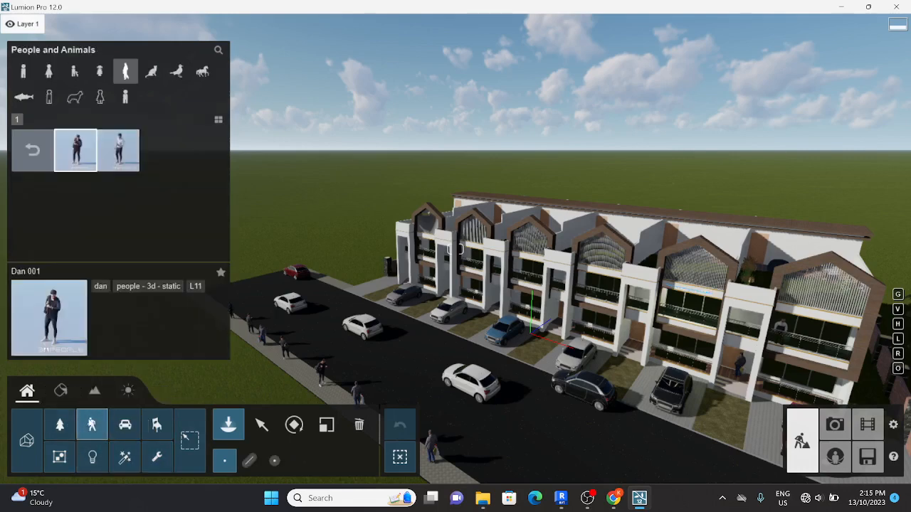
left_click(124, 425)
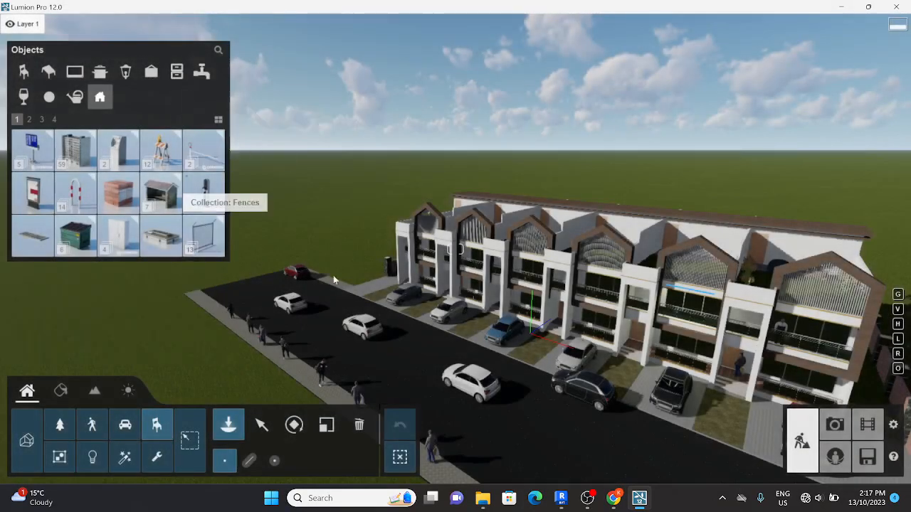
Step: Place Barricade 007 from the outdoor barricade collection on the sidewalk beyond the red car's driveway
right_click_drag(333, 279, 420, 342)
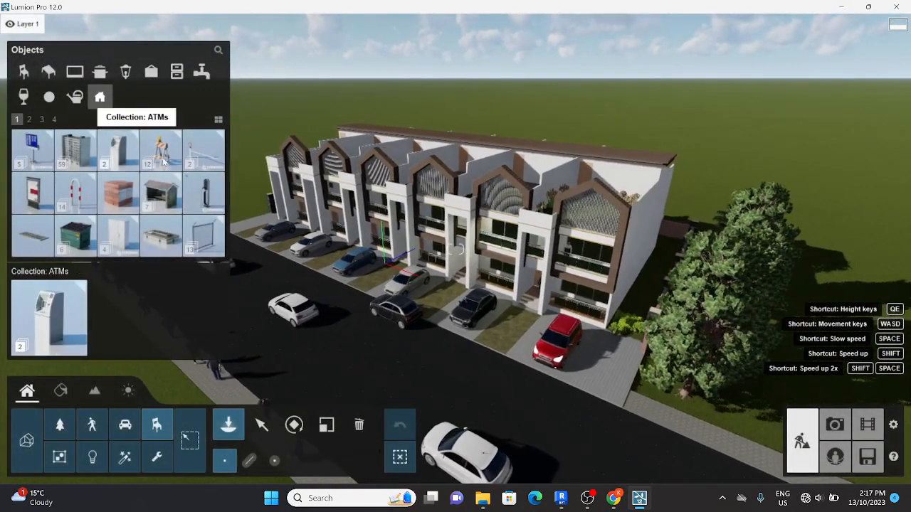
left_click(161, 150)
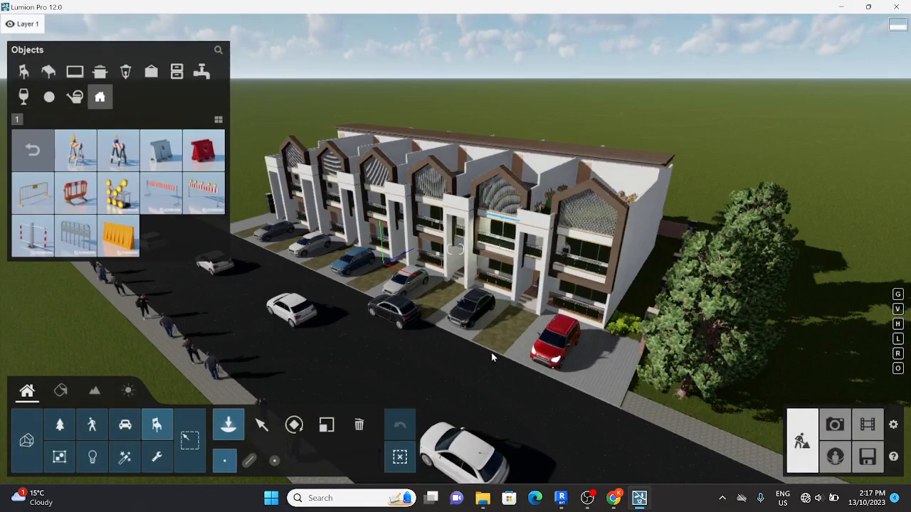
left_click(119, 190)
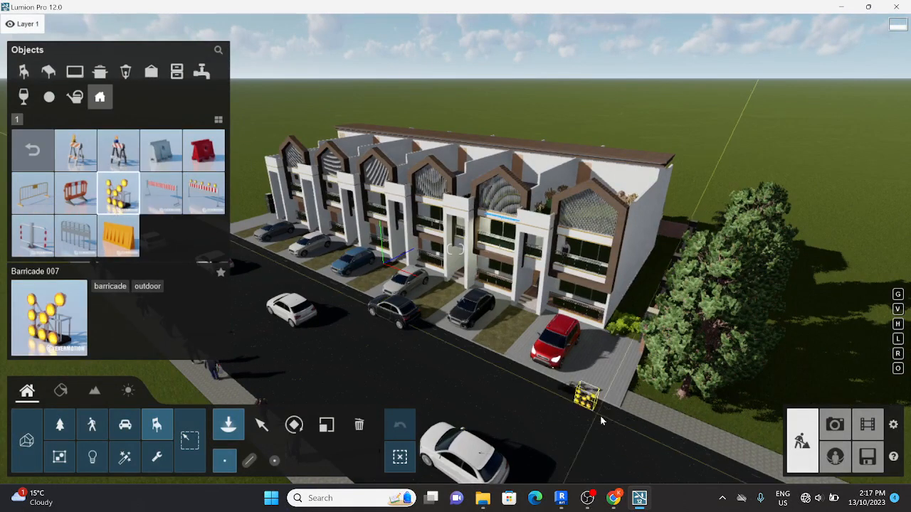
left_click(639, 413)
Step: Rotate the yellow-disc barricade on the sidewalk about 90° so its discs face the other way
key("d")
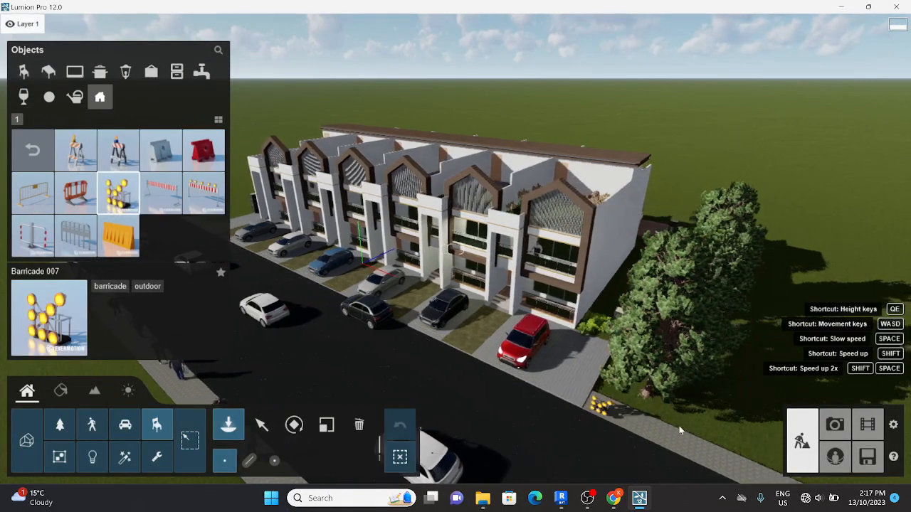
right_click_drag(679, 431, 616, 406)
key("w")
right_click_drag(453, 475, 476, 466)
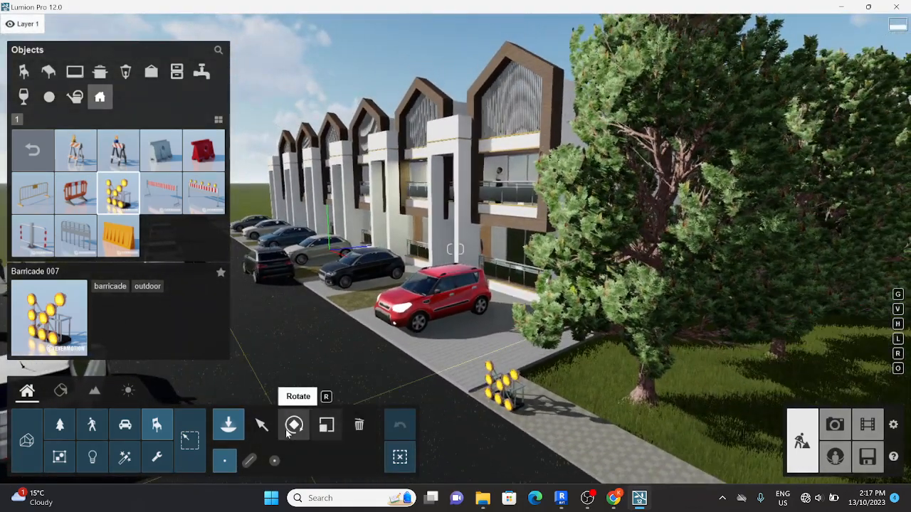
left_click(291, 427)
left_click(496, 403)
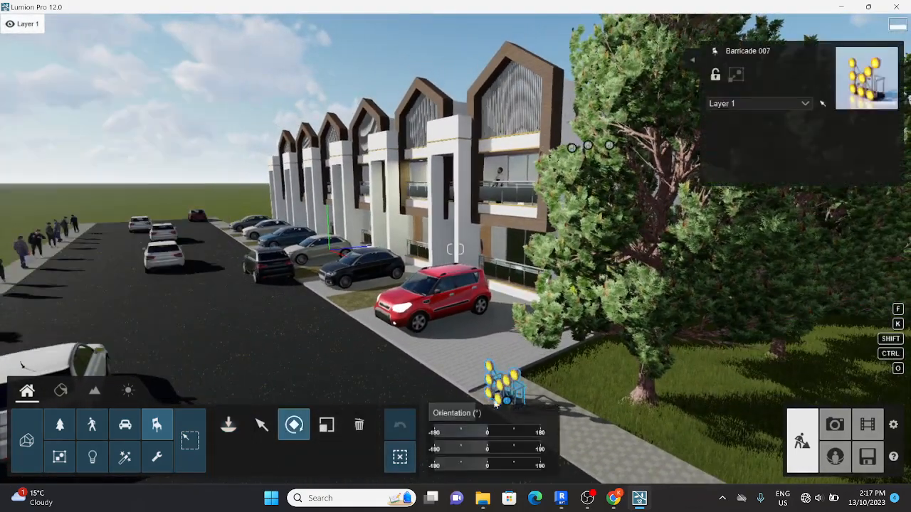
left_click_drag(572, 445, 580, 452)
key("s")
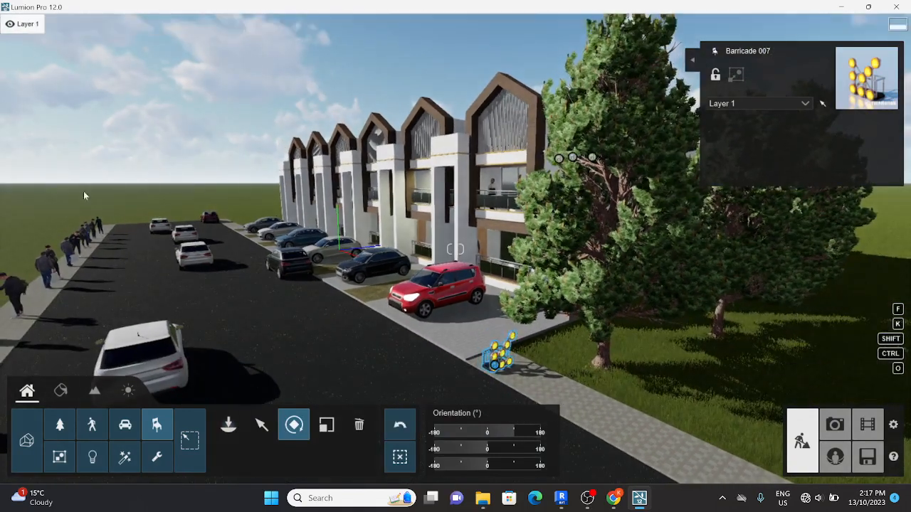
Step: Place the red-and-white Barricade 008 on the road beside the first barricade and rotate it to stand across the lane
left_click(229, 426)
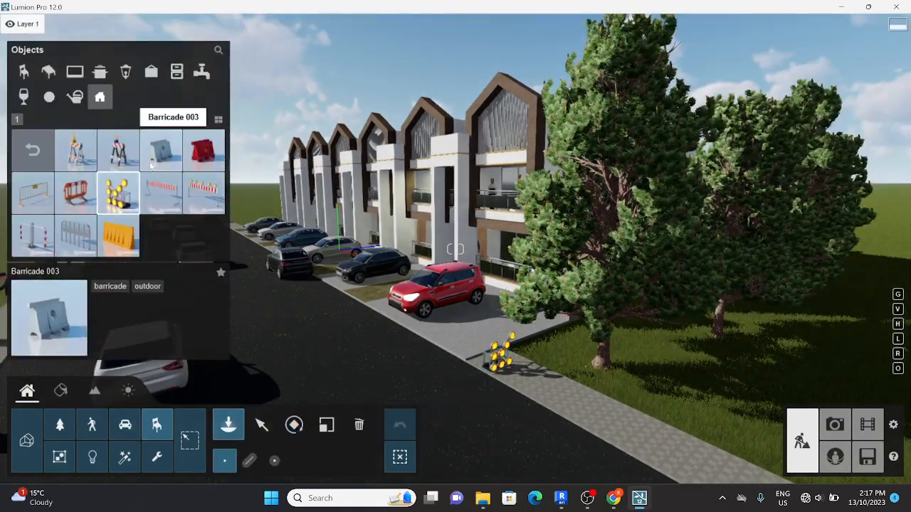
left_click(176, 207)
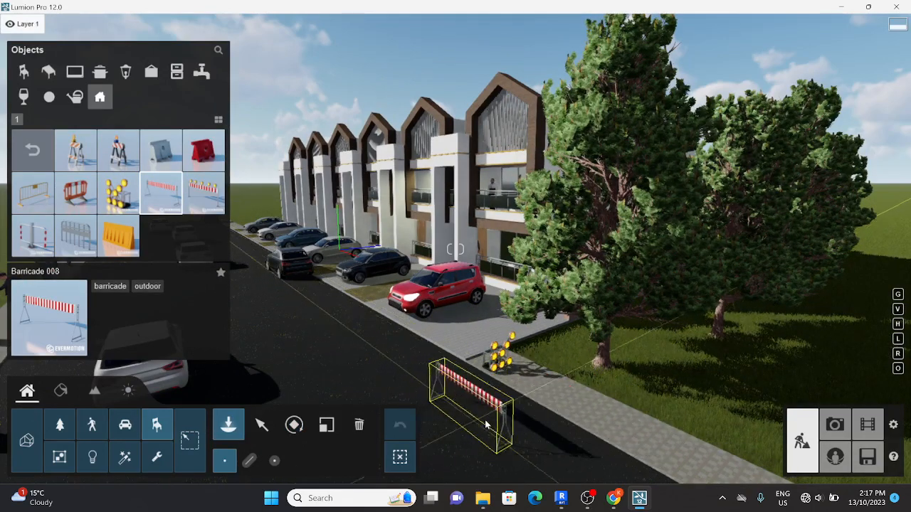
left_click(486, 425)
left_click(294, 425)
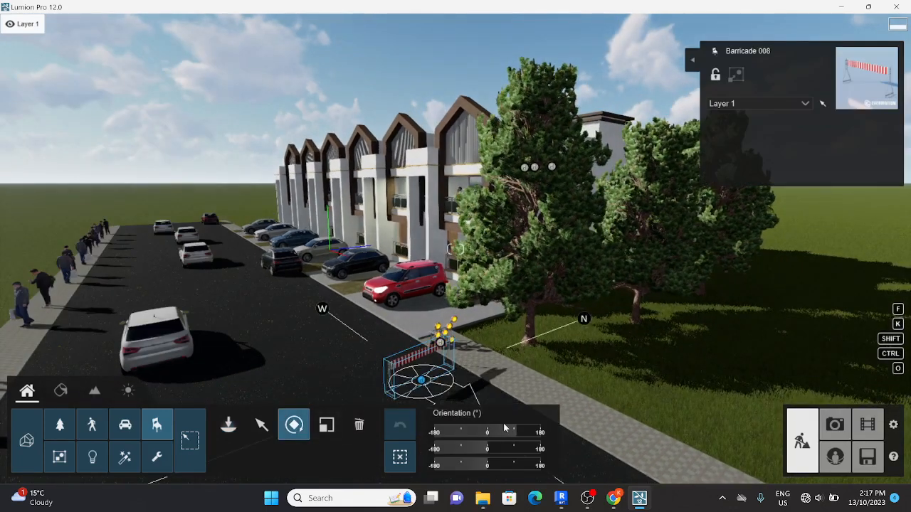
right_click_drag(414, 352, 183, 340)
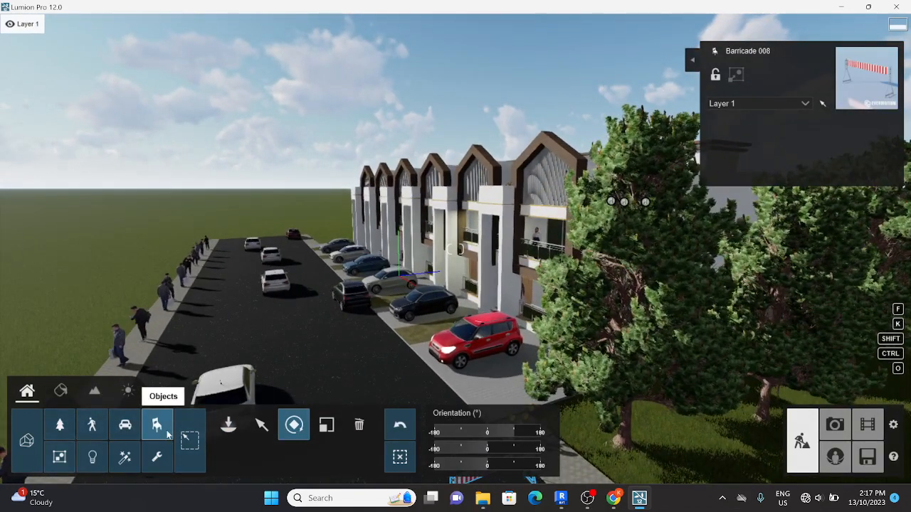
Step: Choose ApartmentBlock 002 from the apartment blocks collection among the outdoor objects
left_click(227, 425)
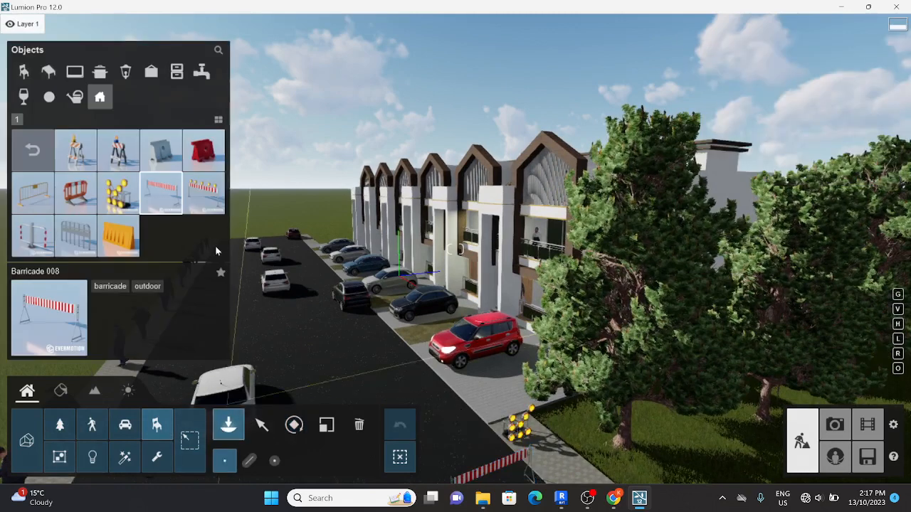
left_click(25, 149)
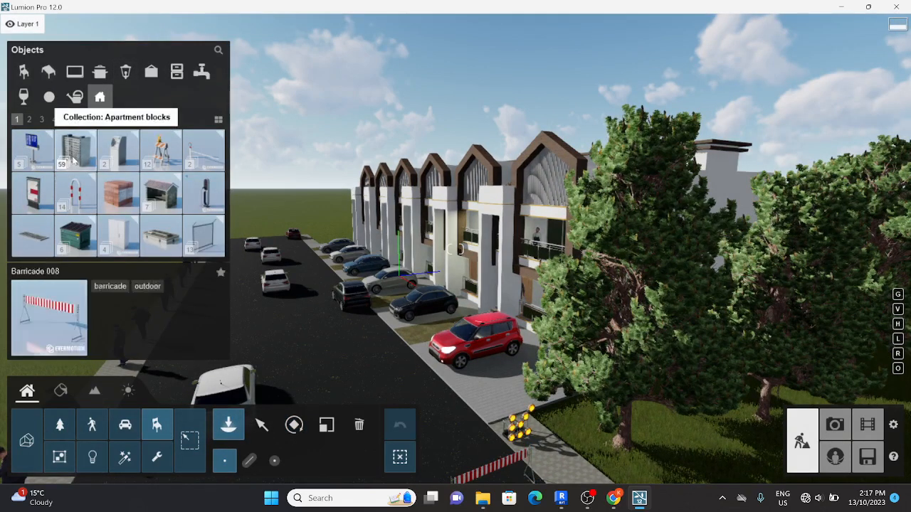
left_click(75, 160)
key("a")
right_click_drag(118, 151, 85, 160)
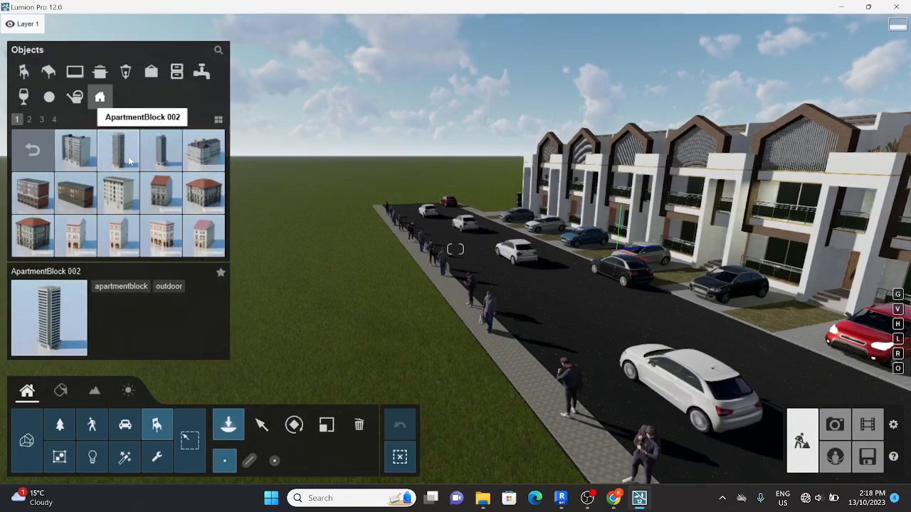
left_click(129, 161)
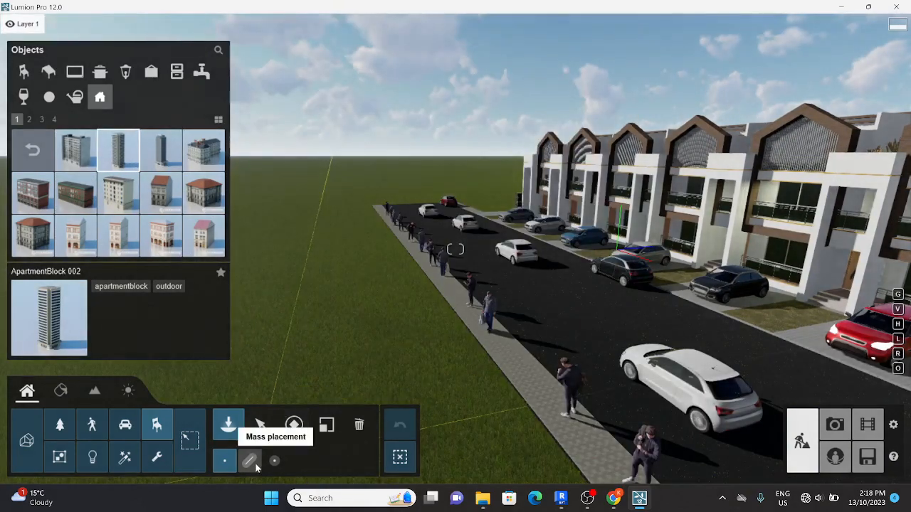
Step: Lay out a mass-placement line of the apartment towers on the grass along the sidewalk opposite the townhouses
left_click(249, 461)
right_click_drag(360, 260, 469, 236)
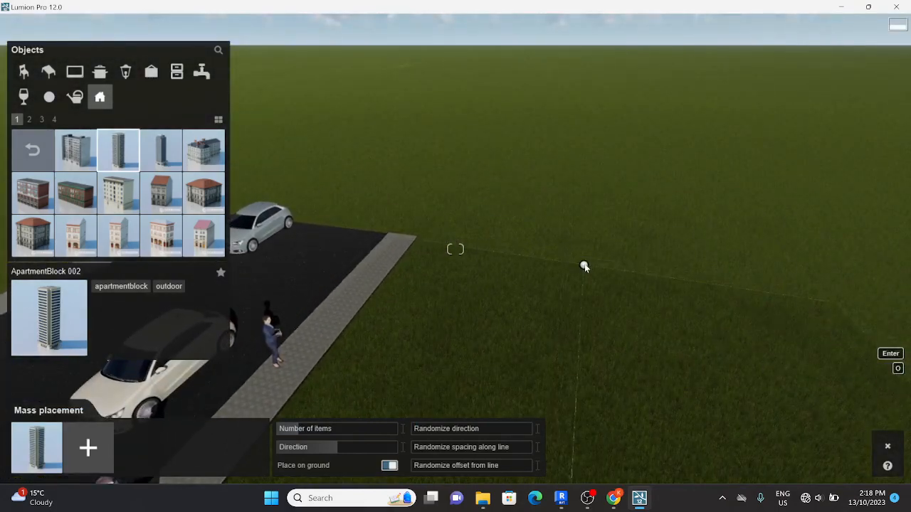
left_click(584, 264)
right_click_drag(590, 266, 562, 311)
key("s")
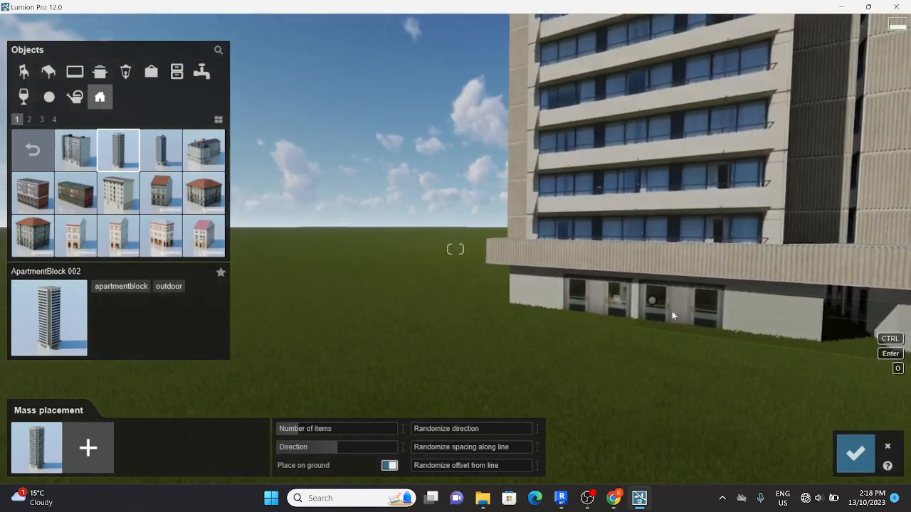
left_click(584, 326)
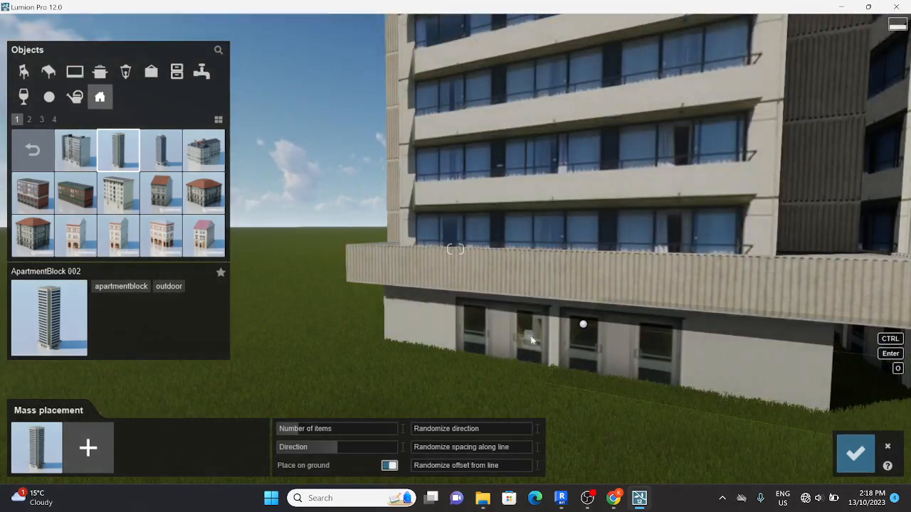
right_click_drag(531, 339, 582, 351)
key("s")
key("w")
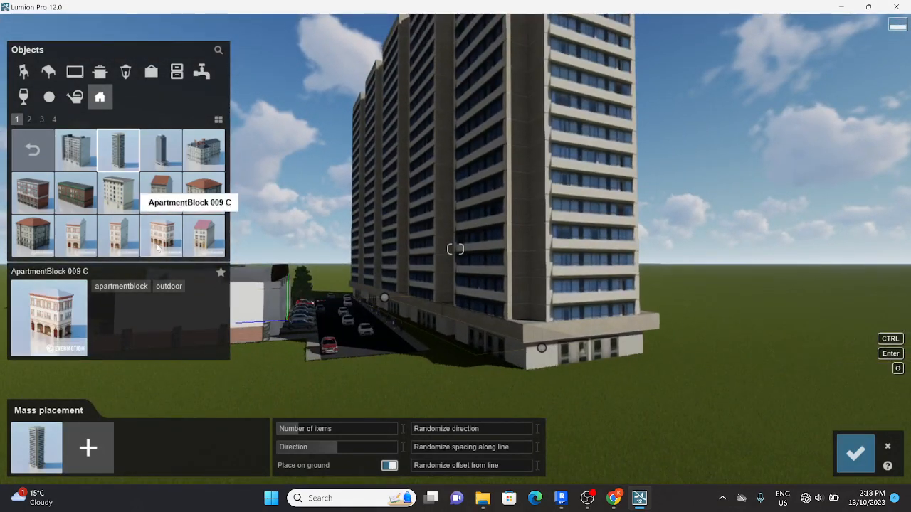
Step: Replace the tower model in the mass placement with ApartmentBlock 009 C
left_click(41, 446)
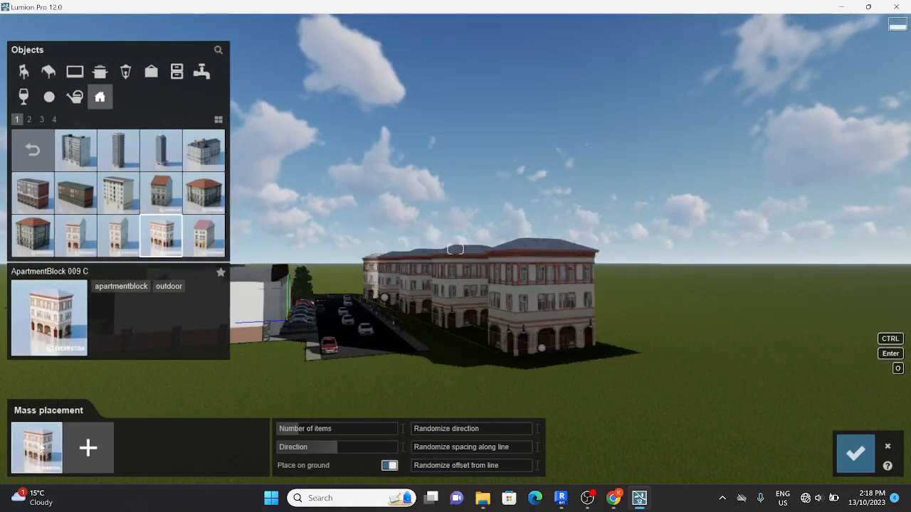
right_click_drag(321, 388, 313, 374)
key("w")
right_click_drag(455, 249, 503, 372)
key("q")
key("a")
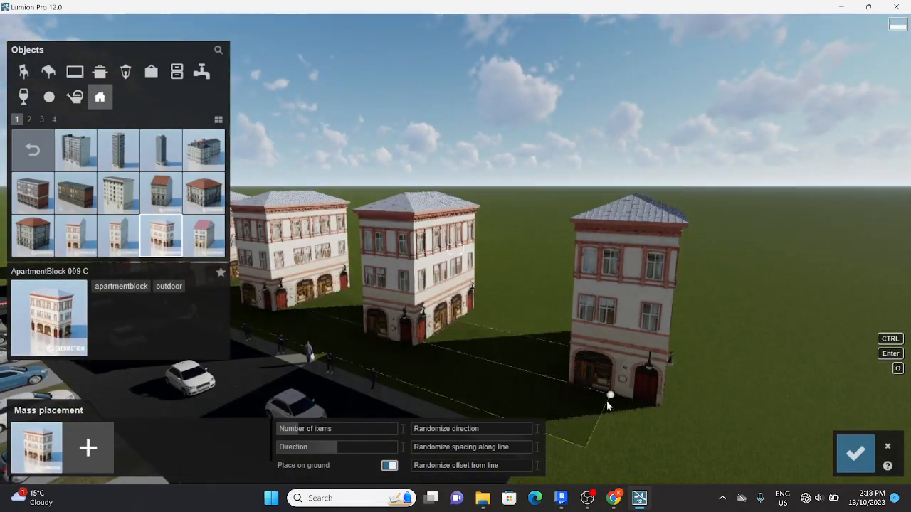
Step: Adjust both end points of the placement line so the apartment blocks follow the sidewalk and face the street
scroll(617, 397, "up", 2)
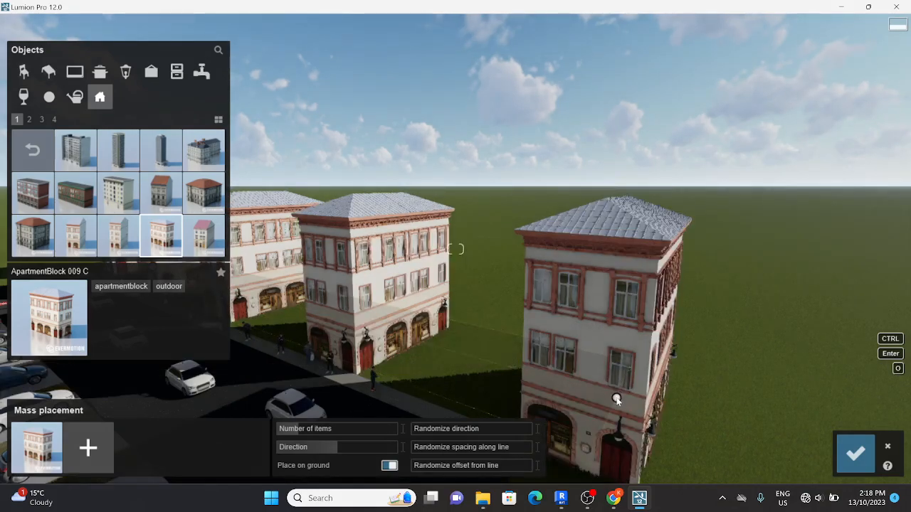
key("s")
right_click_drag(622, 402, 427, 331)
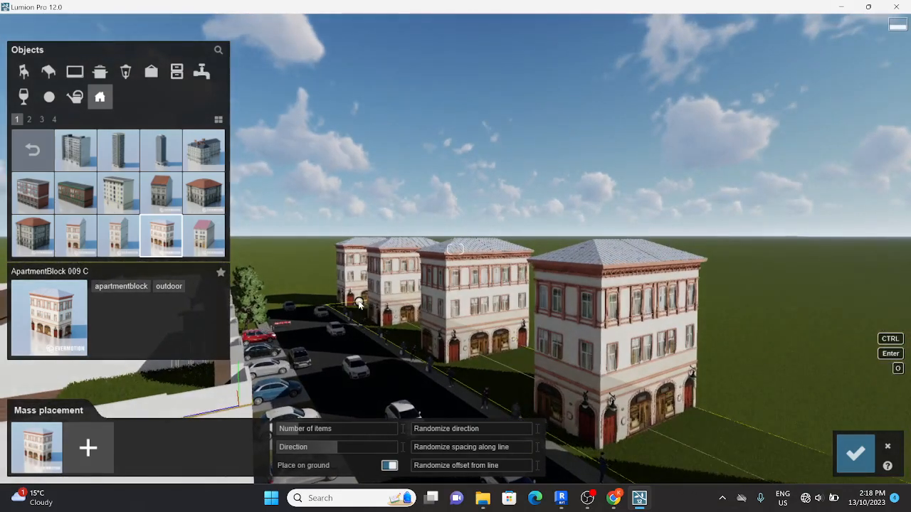
left_click_drag(360, 303, 358, 302)
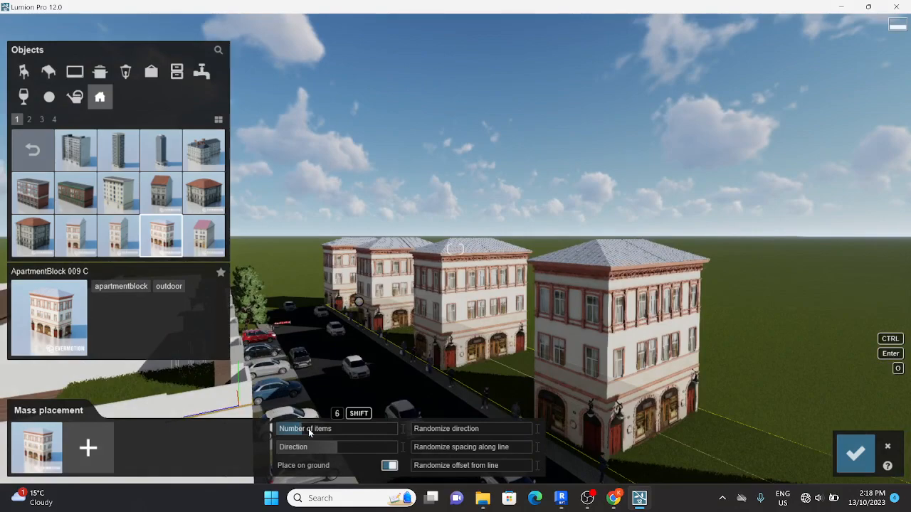
Step: Increase the number of items in the mass placement until the apartment blocks form a continuous street front
left_click_drag(308, 428, 315, 433)
key("d")
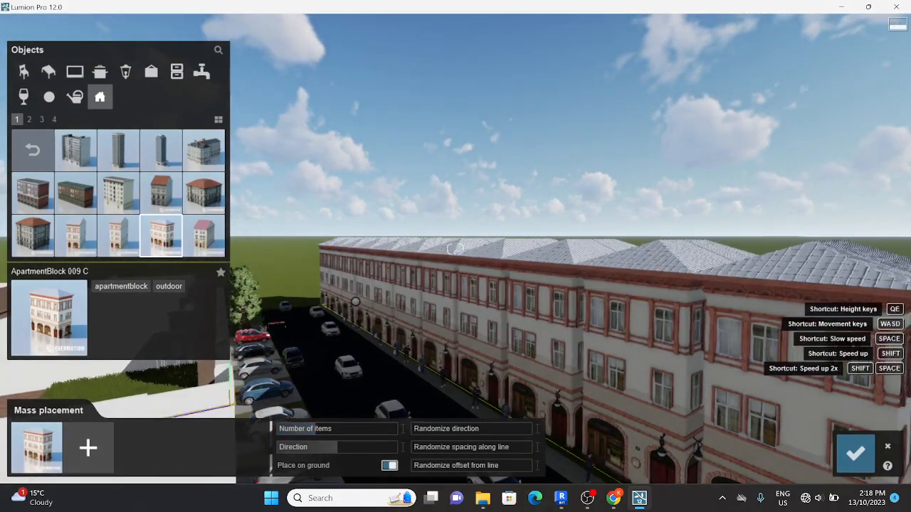
right_click_drag(612, 323, 576, 302)
key("w")
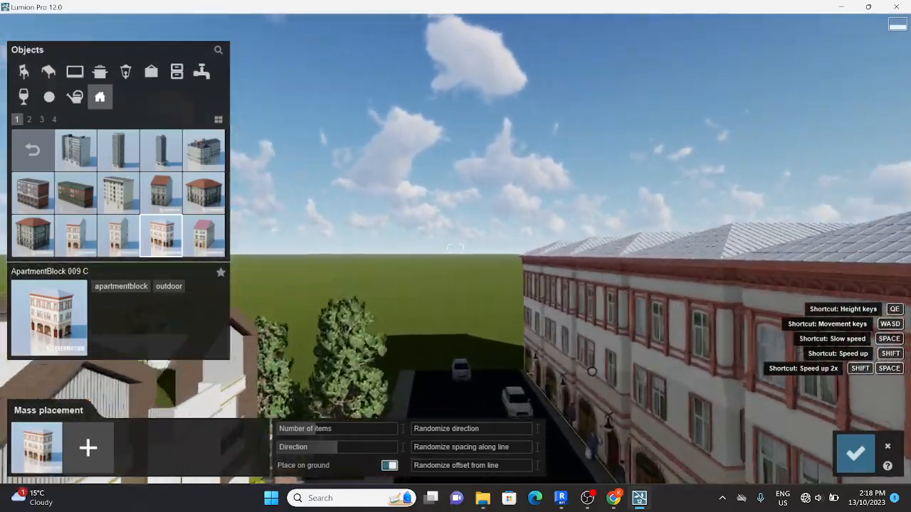
right_click_drag(591, 371, 349, 182)
key("q")
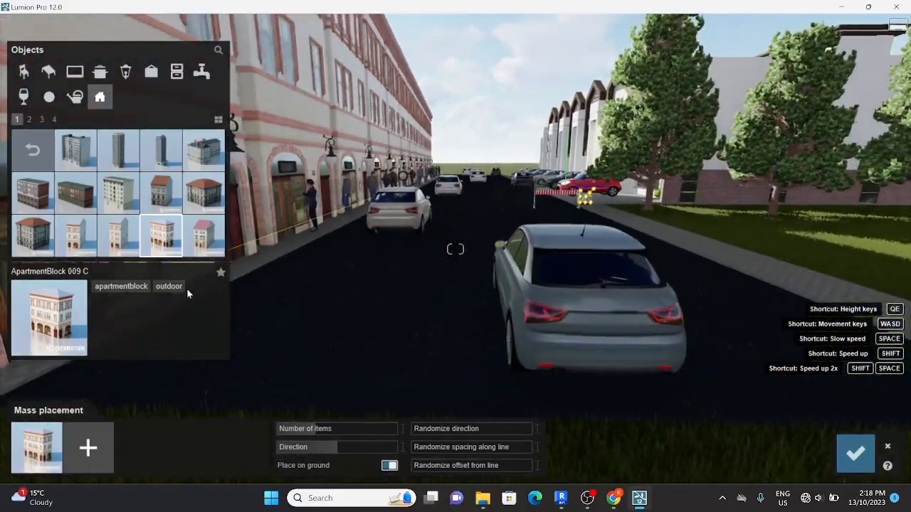
Step: Try ApartmentBlock 007 as a second model in the mass placement, and remove it from the mix again
key("s")
key("d")
right_click_drag(161, 235, 152, 295)
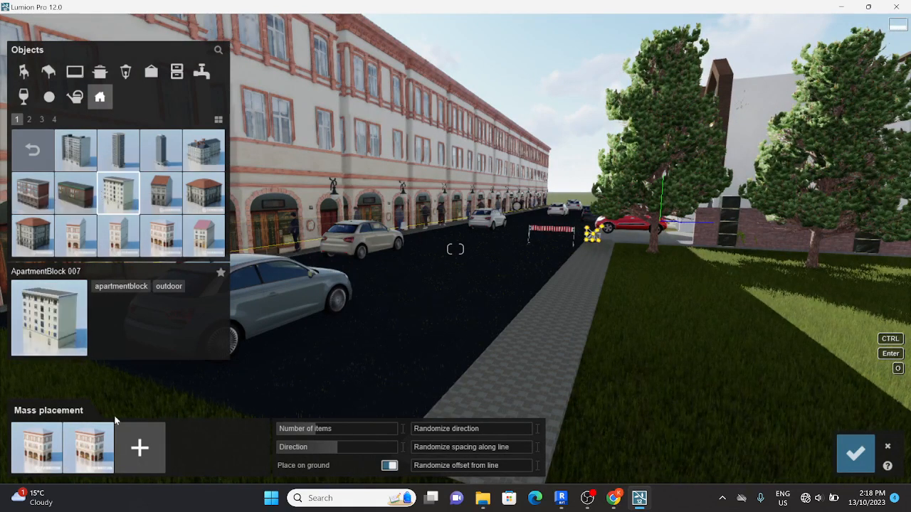
left_click(83, 441)
right_click_drag(455, 249, 285, 242)
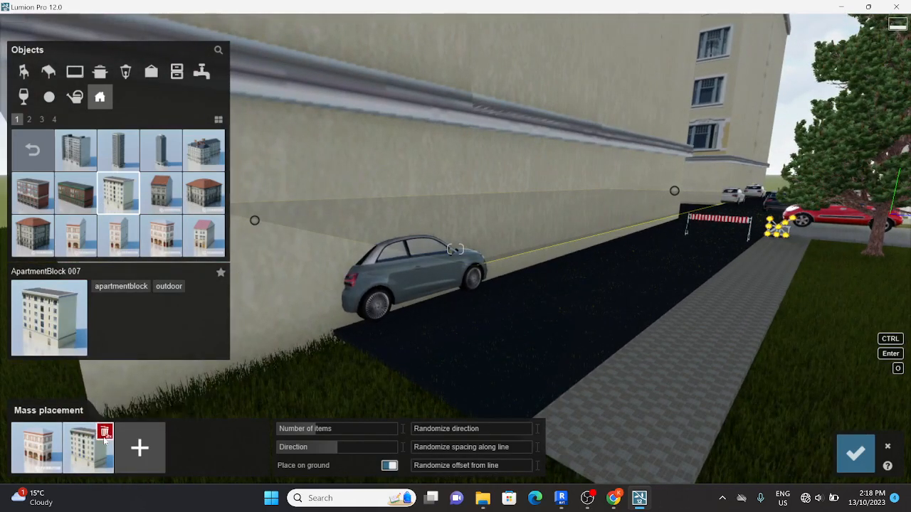
left_click(105, 434)
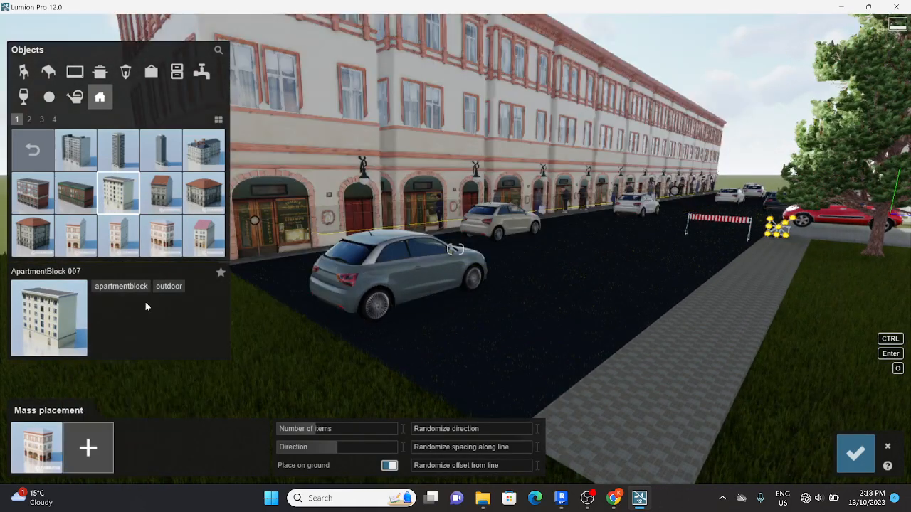
Step: Add ApartmentBlock 024 B as the second model in the row, check the mixed facades along the street, and confirm the mass placement
left_click(42, 119)
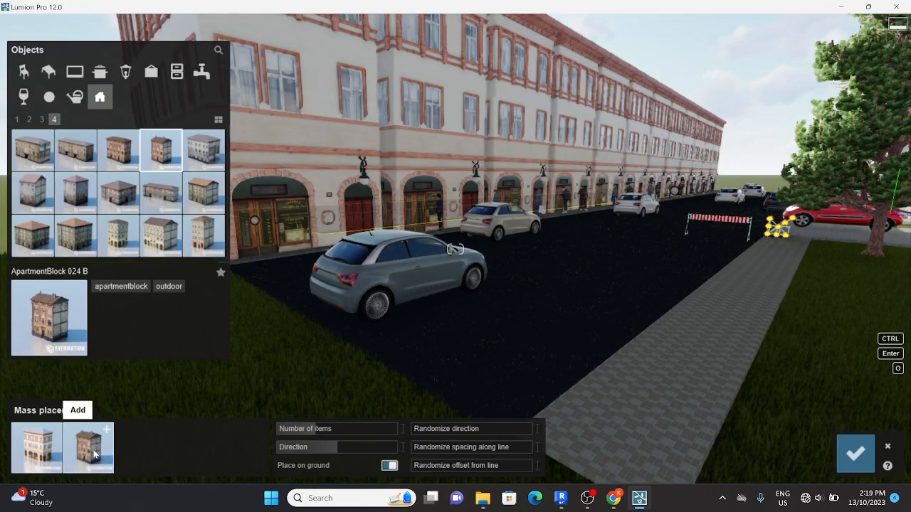
right_click_drag(300, 337, 221, 292)
key("d")
key("q")
key("w")
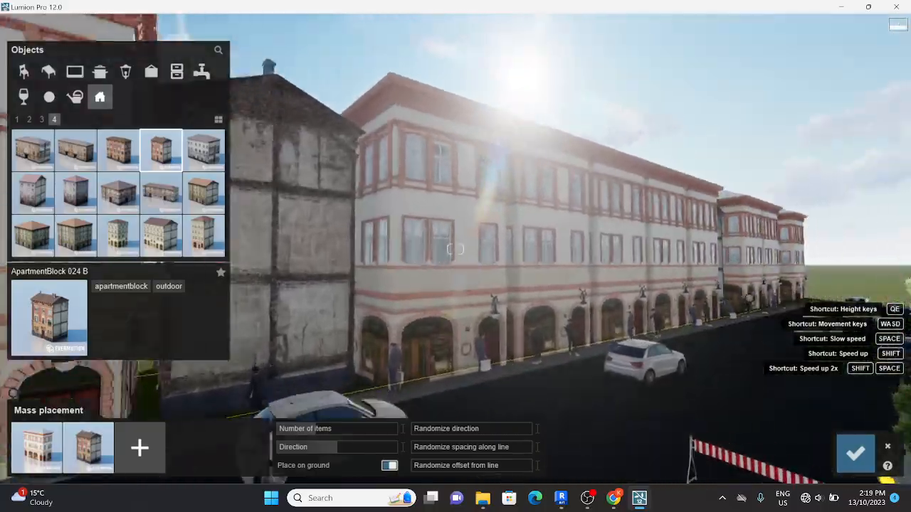
key("d")
key("d")
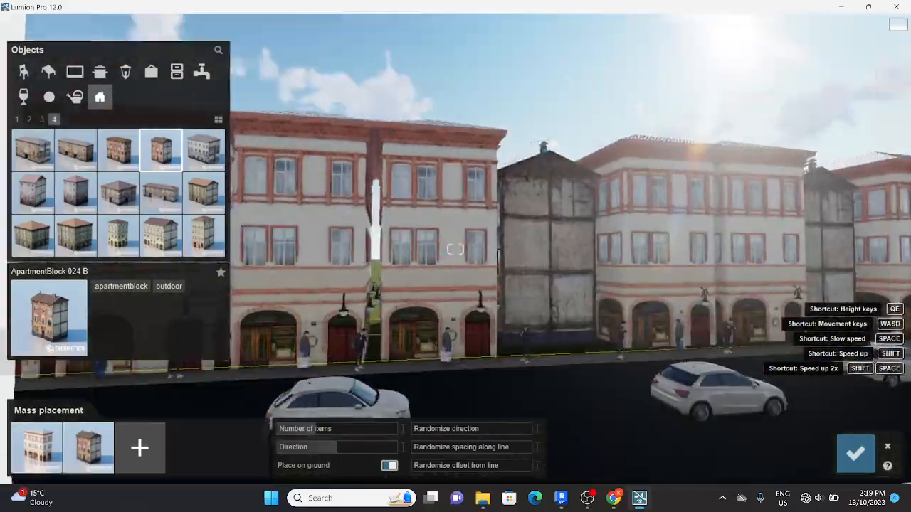
key("w")
right_click_drag(455, 249, 712, 246)
key("a")
right_click_drag(235, 341, 299, 349)
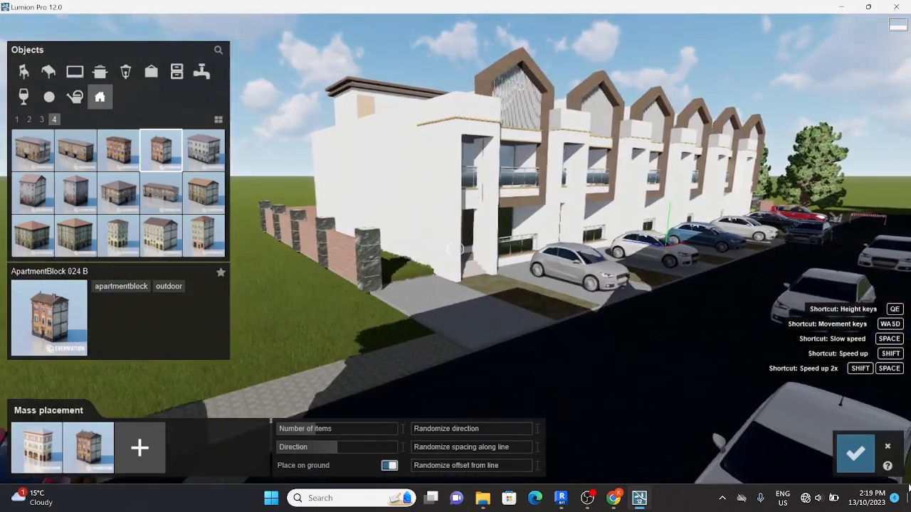
left_click(856, 461)
Step: Clear the current selection and inspect the apartment row and townhouses from the far end of the street
key("s")
right_click_drag(711, 420, 401, 420)
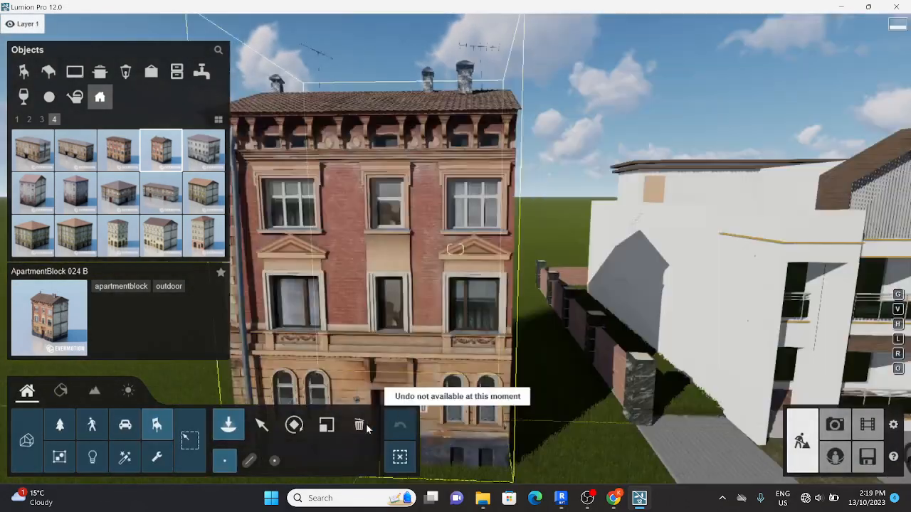
left_click(401, 427)
left_click(401, 456)
key("s")
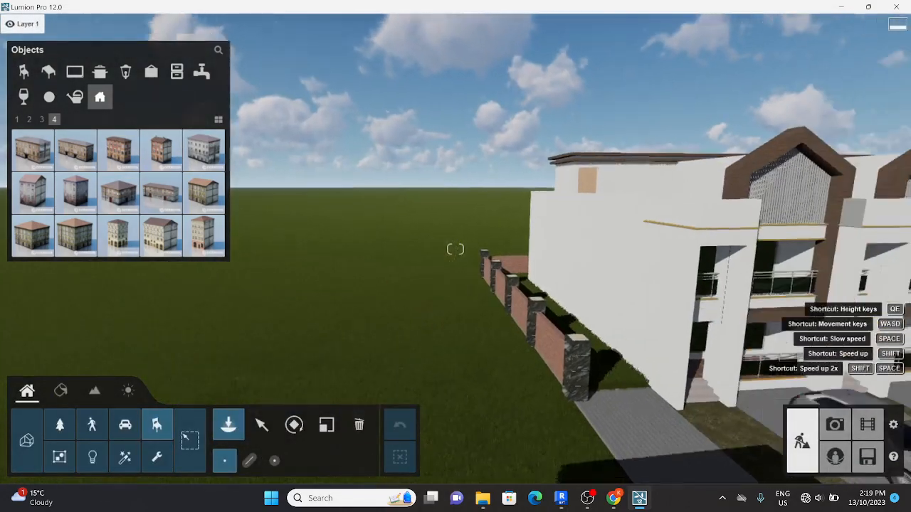
right_click_drag(409, 371, 460, 382)
key("a")
right_click_drag(280, 435, 516, 420)
key("d")
key("s")
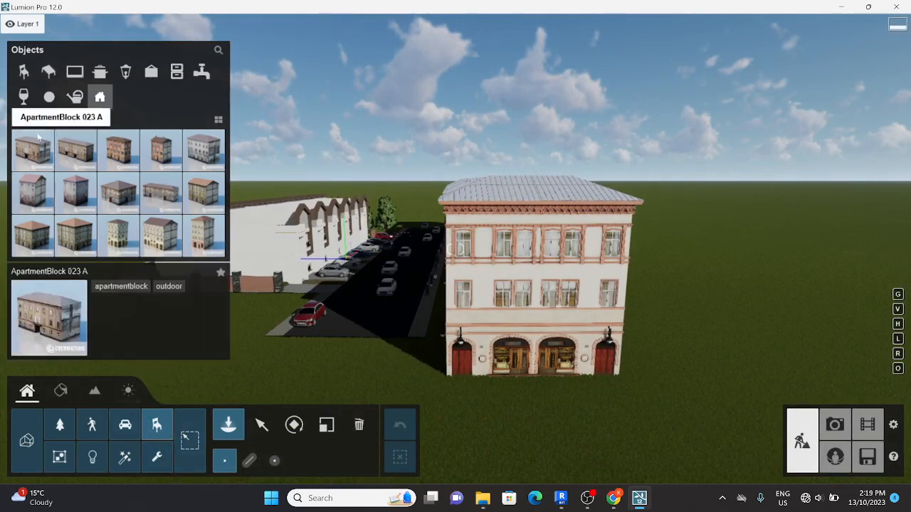
Step: Choose Rocks BigPeak 001 from the nature rocks collection and preview it on the grass beside the townhouses' end wall
left_click(61, 392)
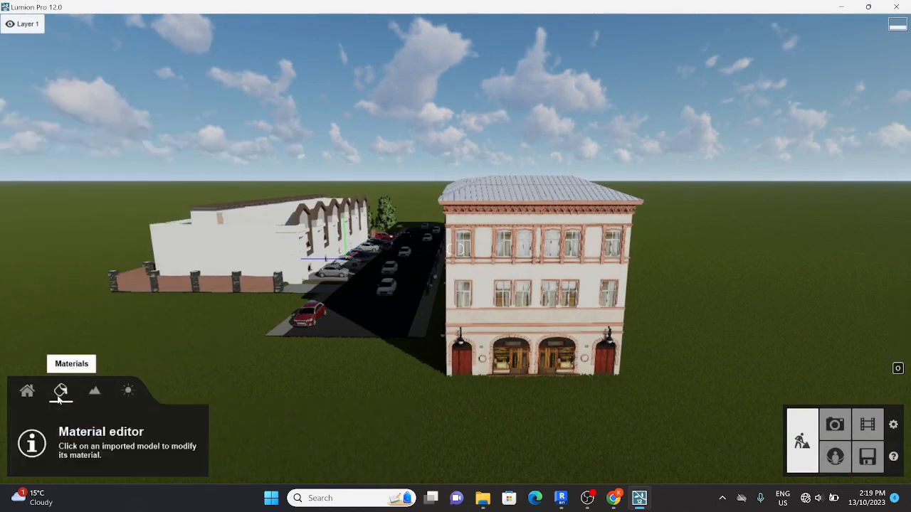
left_click(28, 392)
left_click(59, 425)
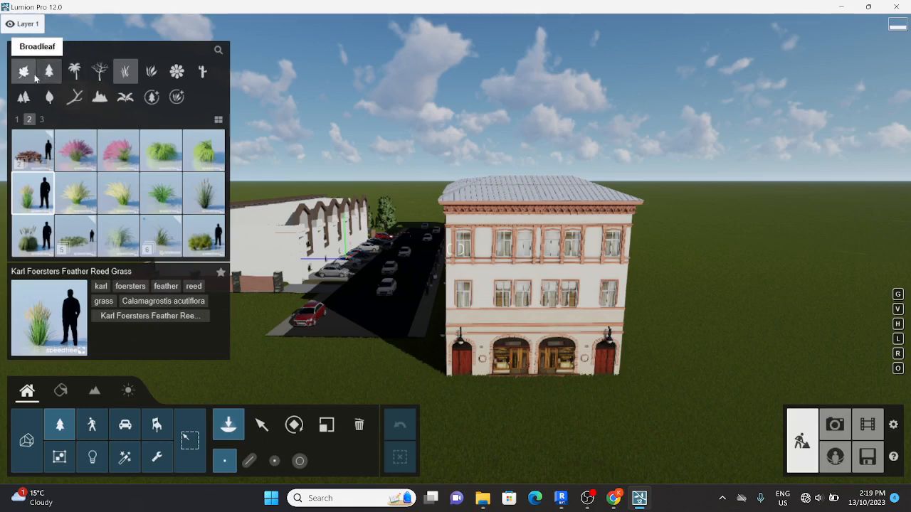
left_click(103, 99)
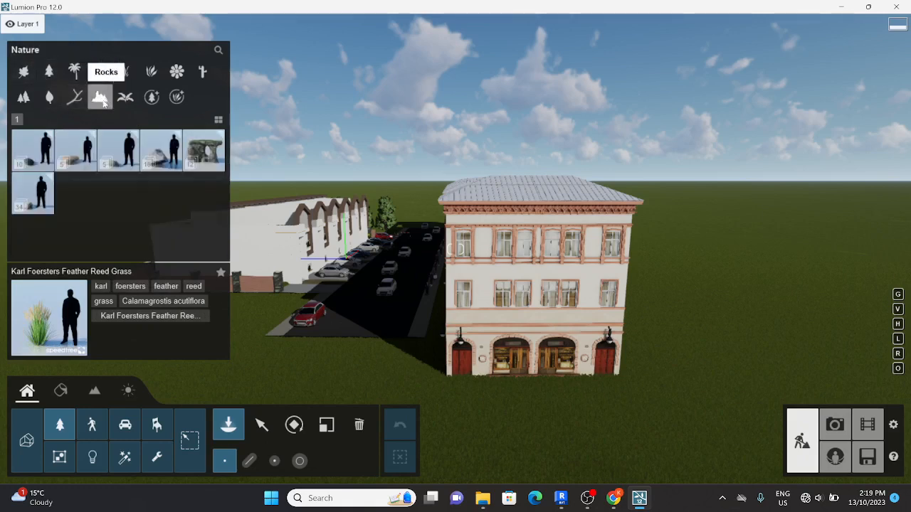
left_click(202, 148)
key("w")
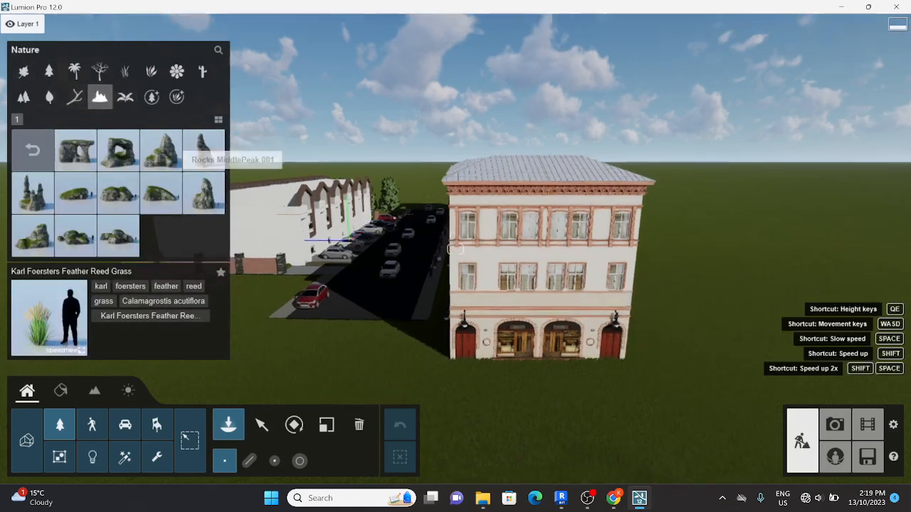
mouse_move(204, 186)
right_mouse_down()
mouse_move(269, 244)
mouse_move(203, 186)
right_mouse_up()
key("a")
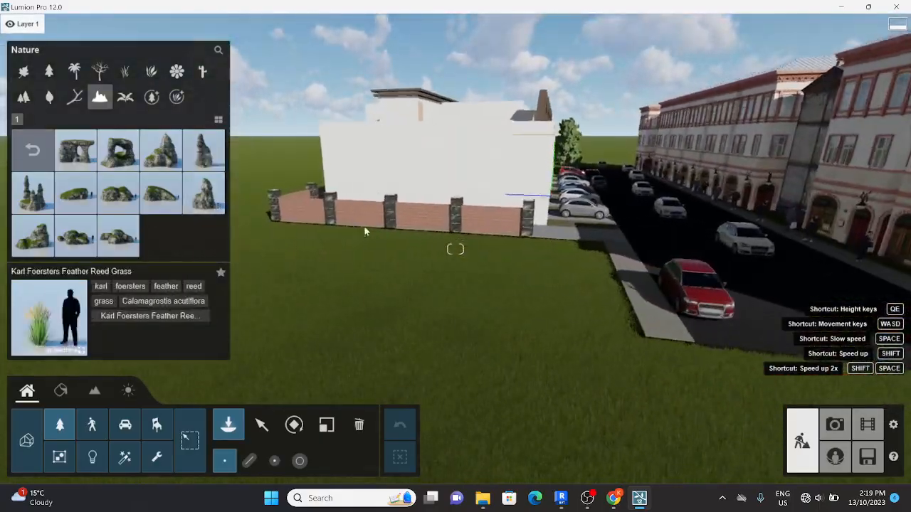
left_click(161, 150)
key("s")
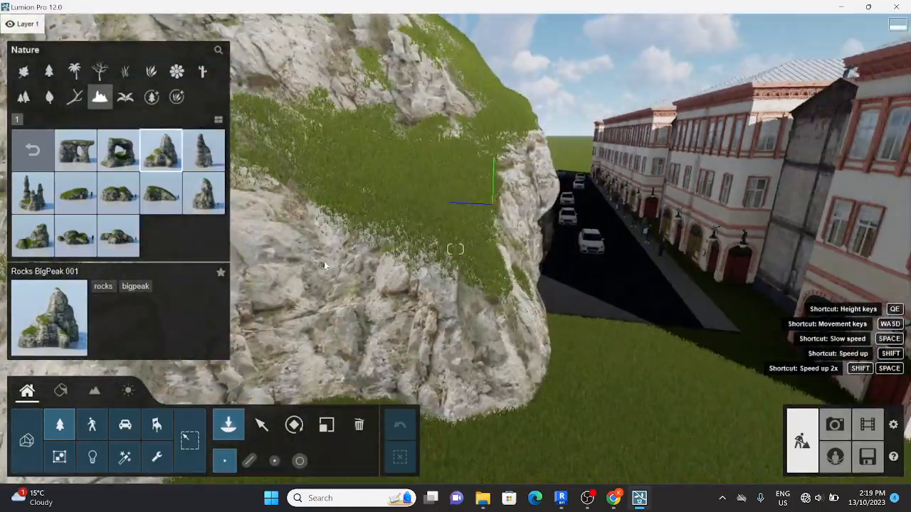
right_click_drag(324, 261, 424, 242)
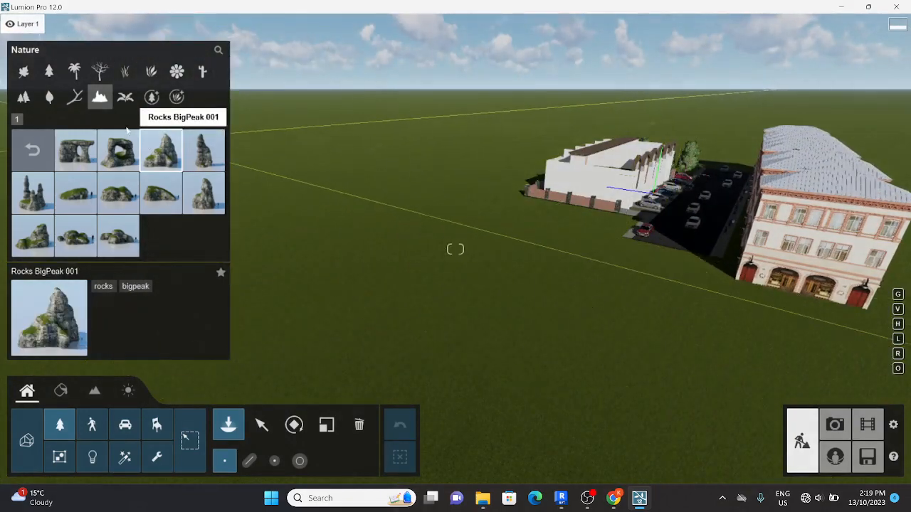
Step: Choose CanopyCluster2 RT from the nature clusters instead of the rock and place it on the grass beyond the street's far end
left_click(47, 71)
left_click(24, 96)
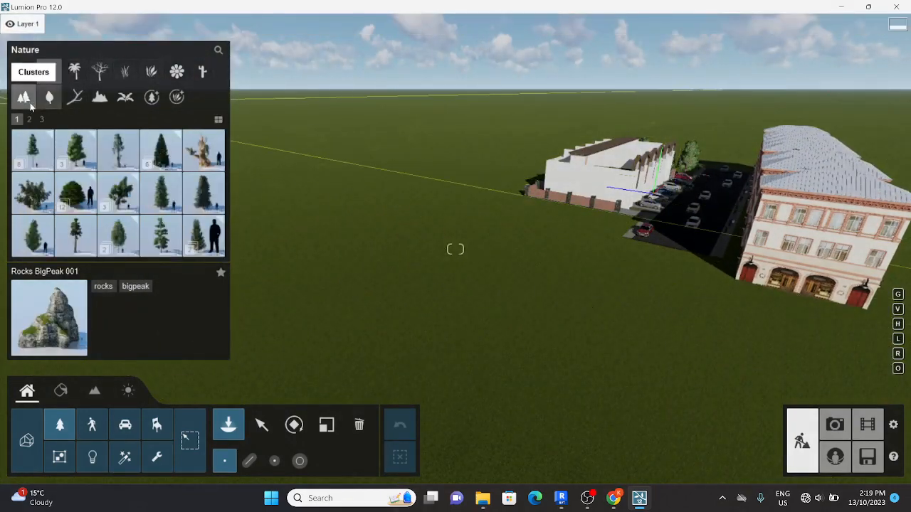
left_click(76, 150)
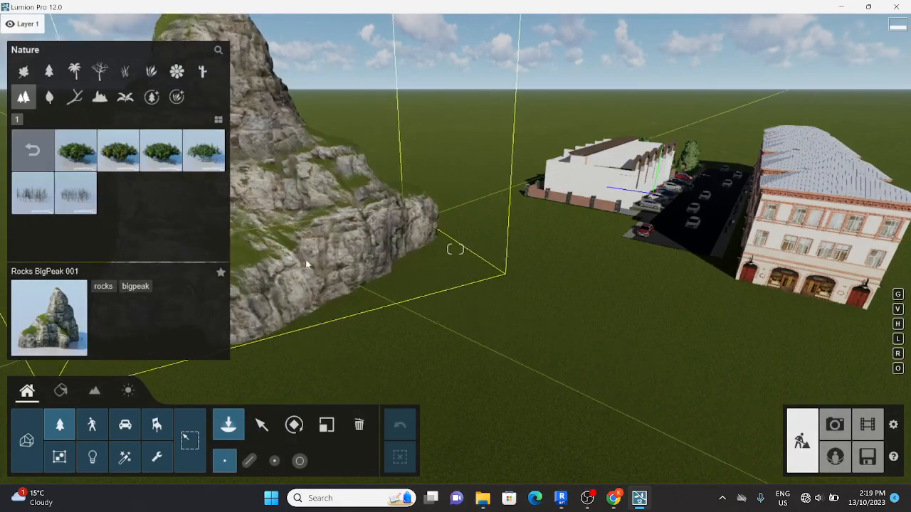
left_click(324, 305)
key("s")
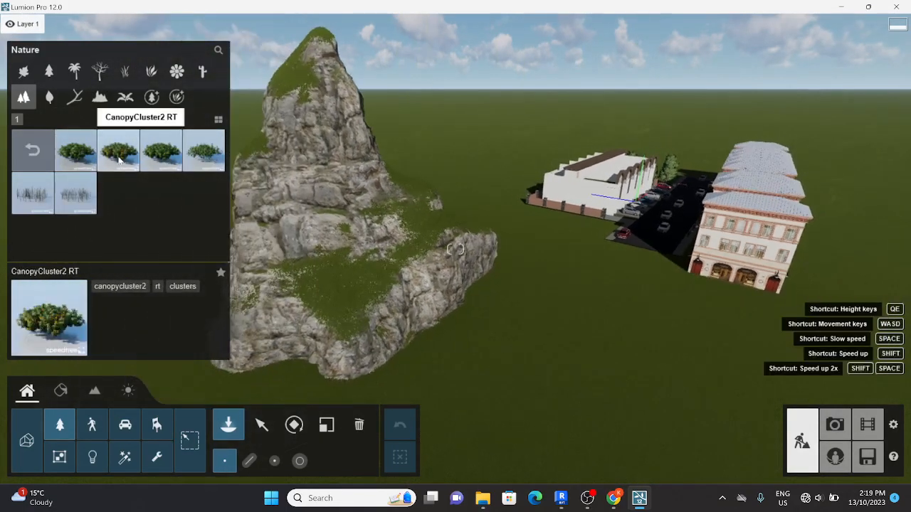
left_click(119, 162)
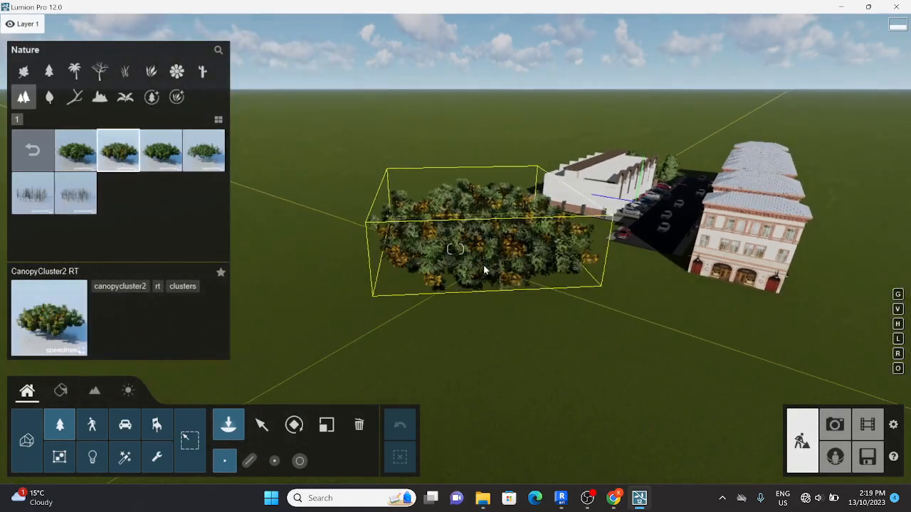
left_click(484, 265)
Step: Lower the canopy cluster behind the townhouses vertically so its foliage sits closer to the ground at the street's end
right_click_drag(483, 265, 569, 221)
key("w")
right_click_drag(456, 249, 263, 232)
key("s")
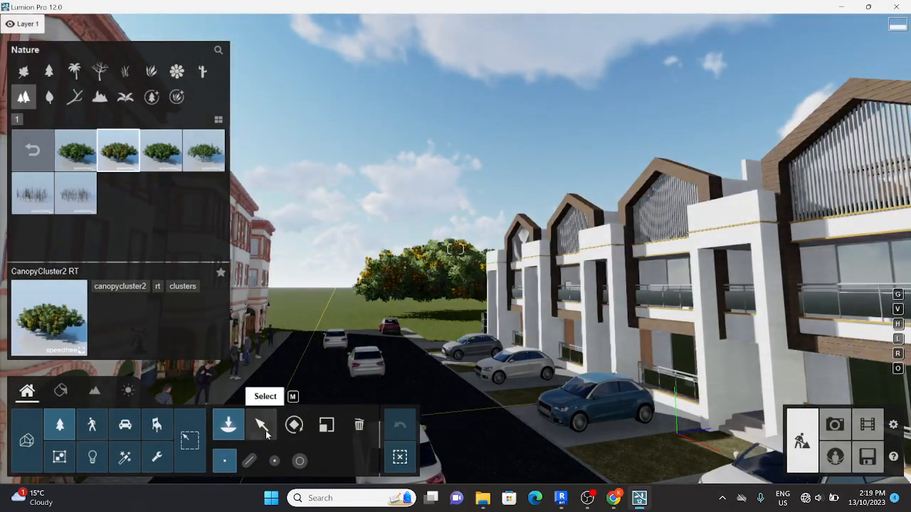
left_click(266, 431)
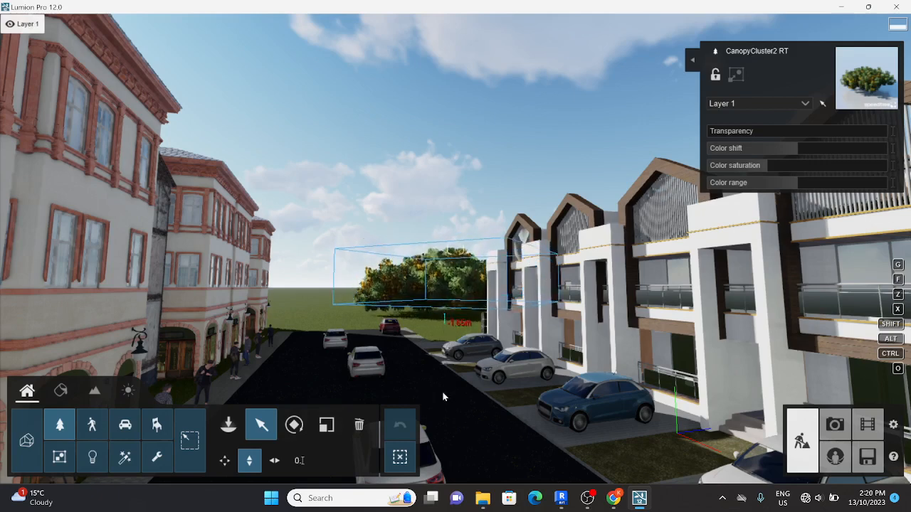
left_click_drag(450, 467, 454, 469)
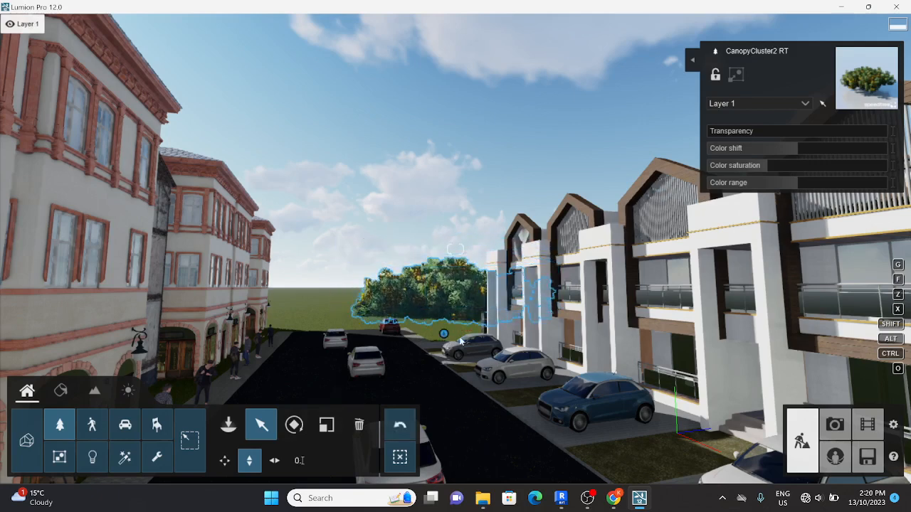
Step: Move the canopy cluster horizontally toward the apartment row so it closes off the far end of the street
left_click(230, 425)
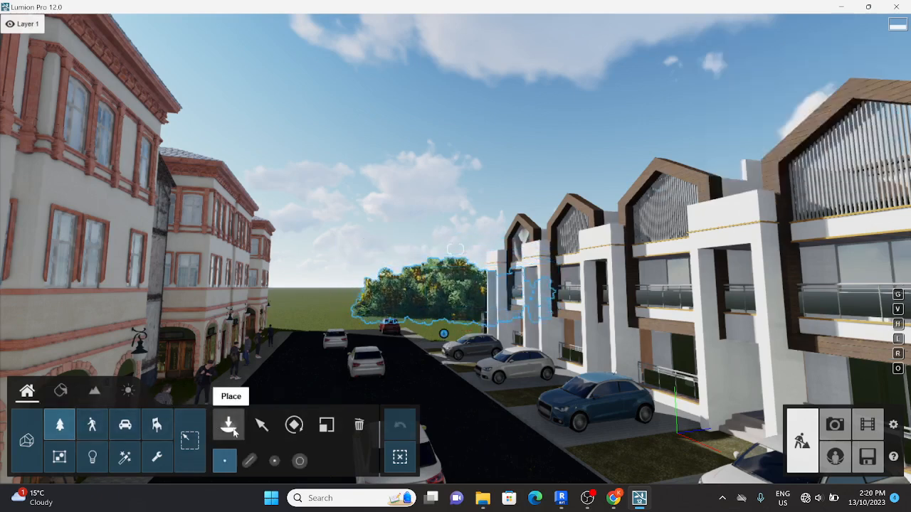
left_click(261, 425)
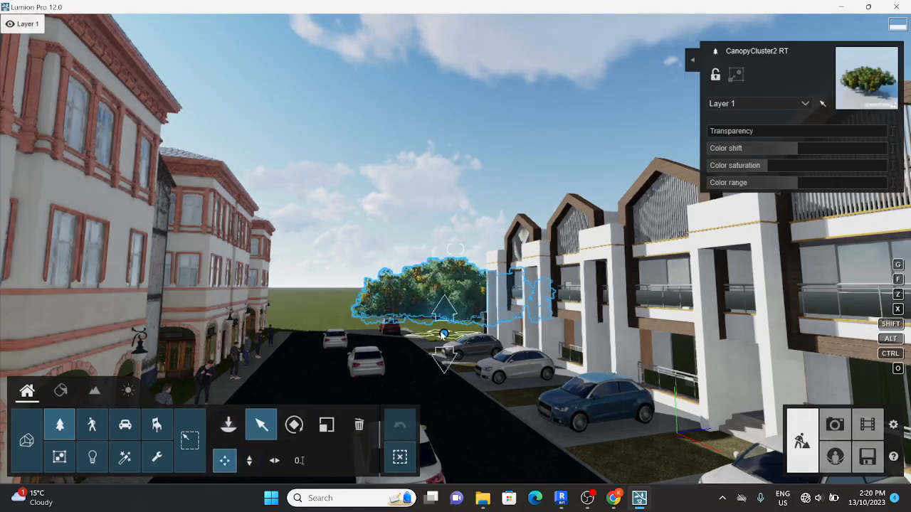
left_click_drag(443, 334, 362, 344)
Step: Switch to Photo mode and frame the street from about 3 m high, with the red car and townhouses opposite the apartment row
key("s")
right_click_drag(361, 344, 549, 337)
key("s")
key("q")
key("a")
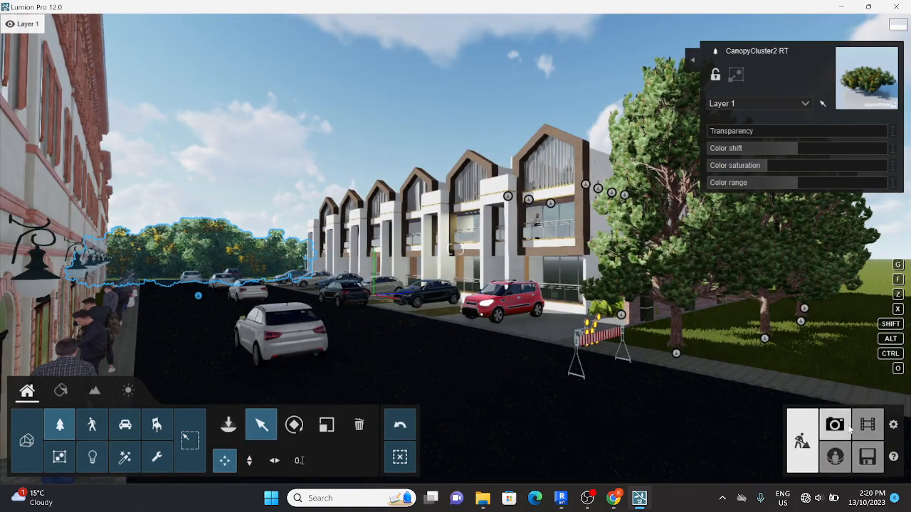
left_click(849, 426)
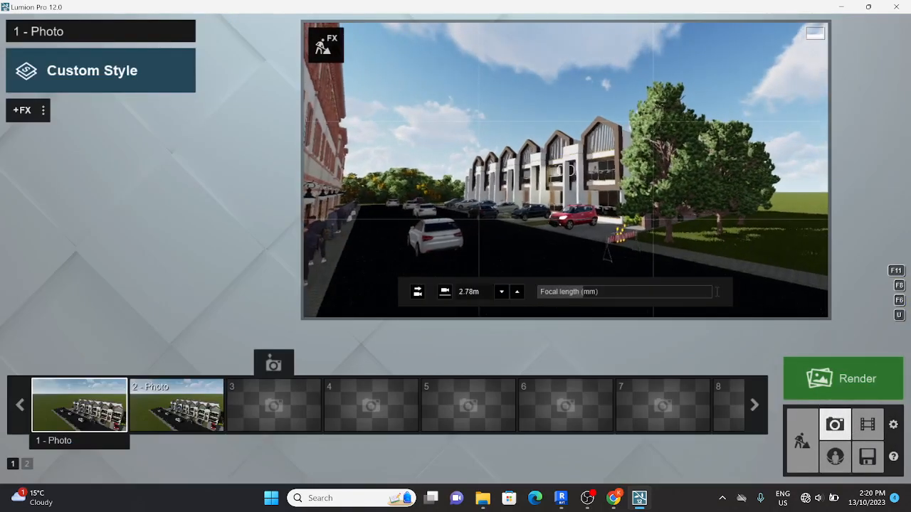
key("w")
key("q")
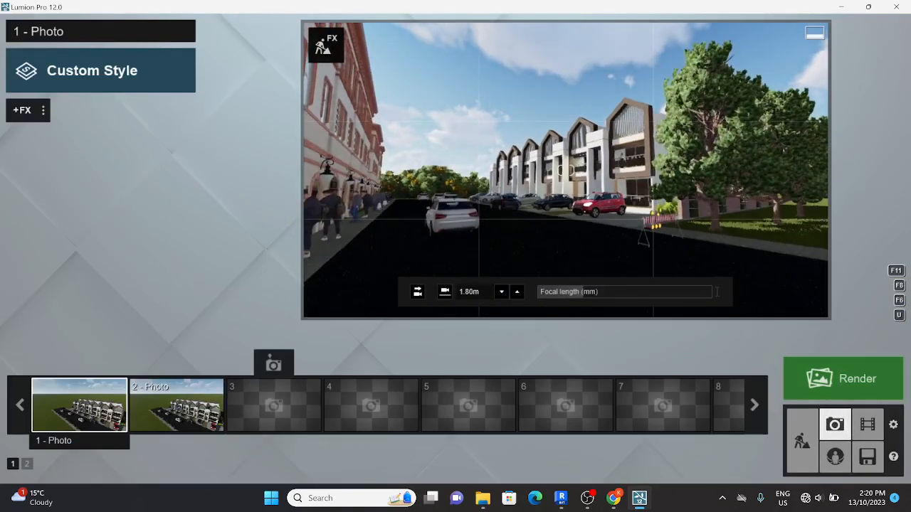
key("q")
key("w")
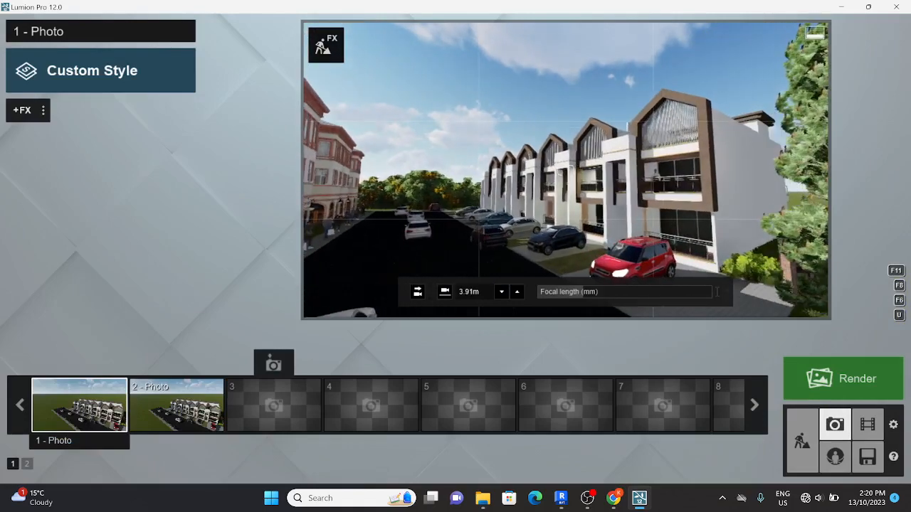
key("e")
key("w")
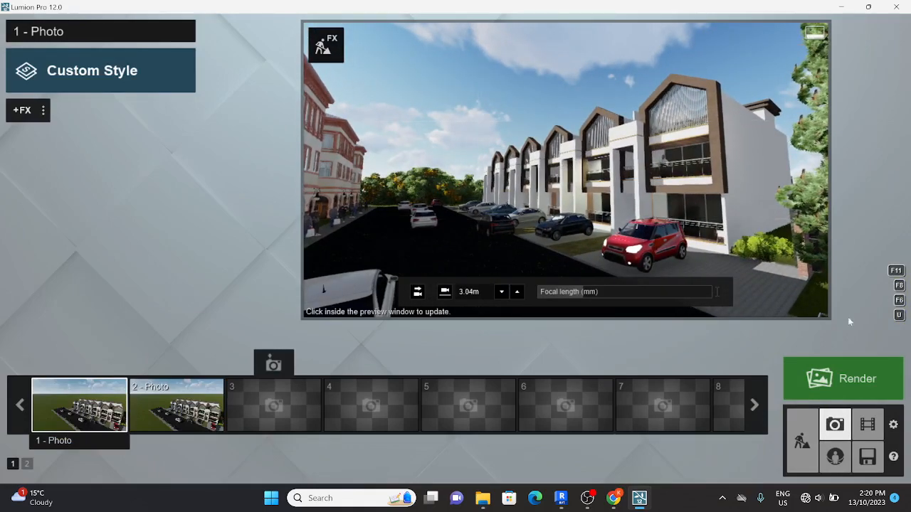